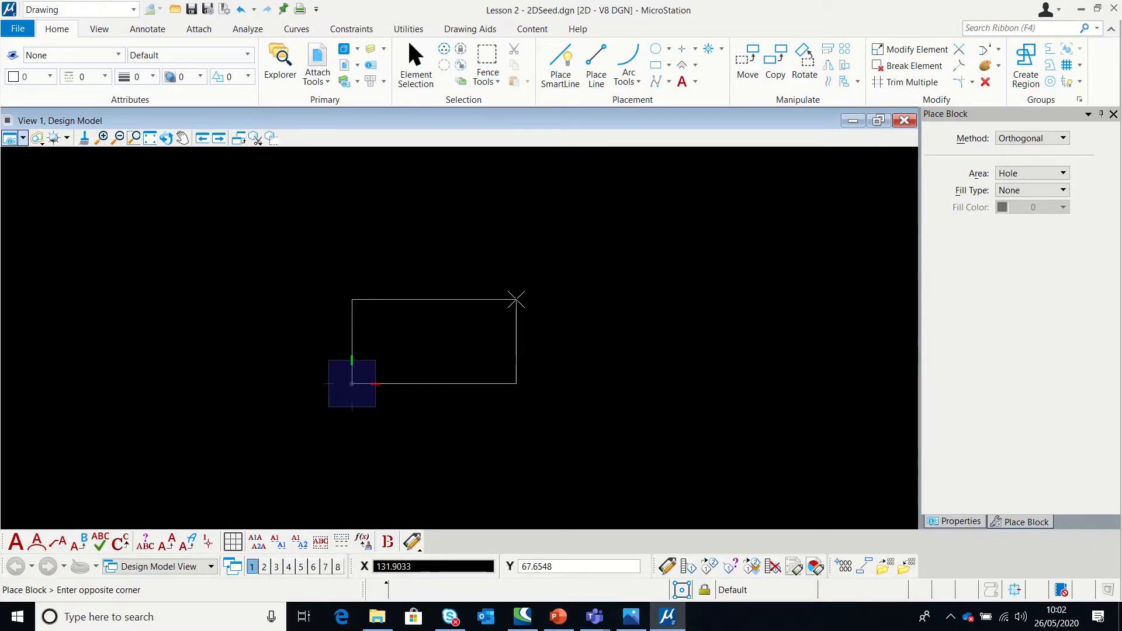
Complete the orthogonal block from its placed first corner with a width of 130 and a height of 60.
text(130)
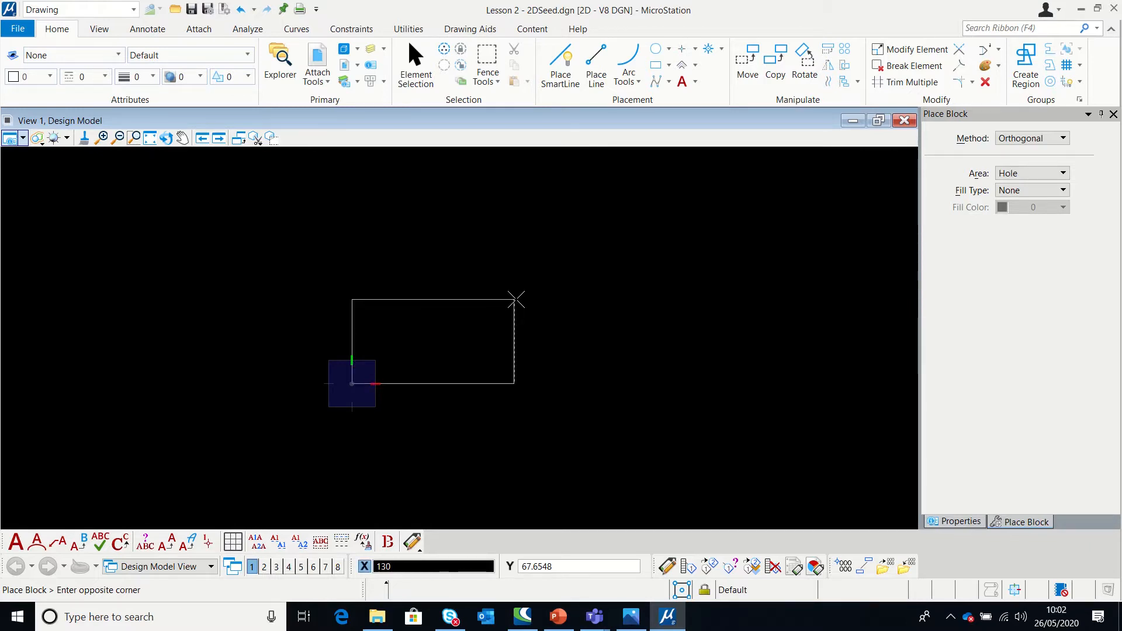
key(Tab)
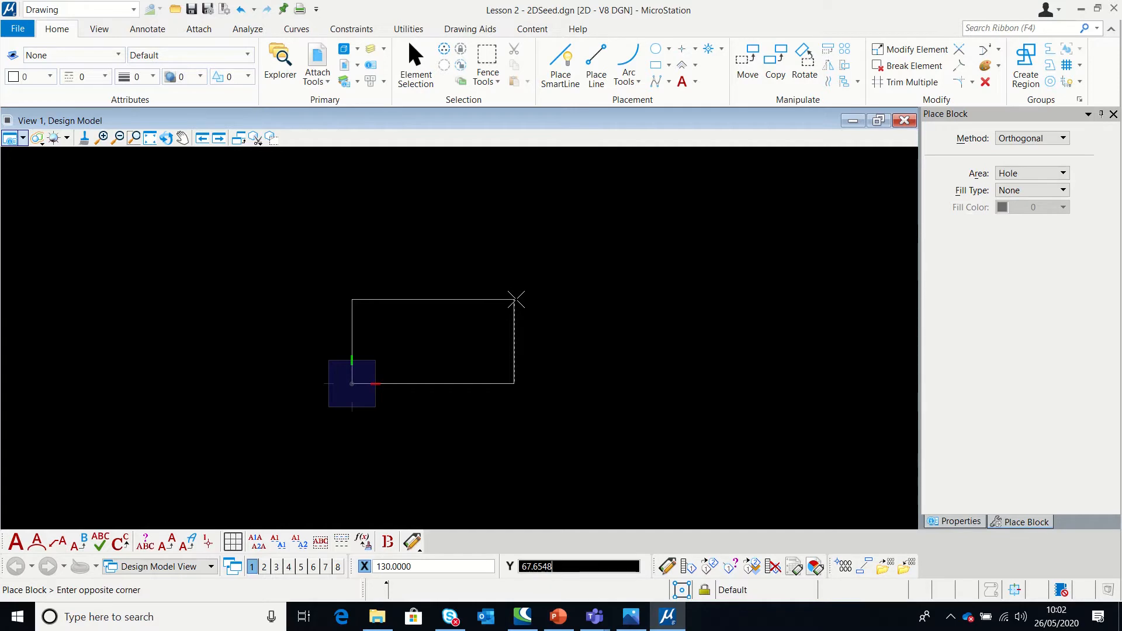
text(60)
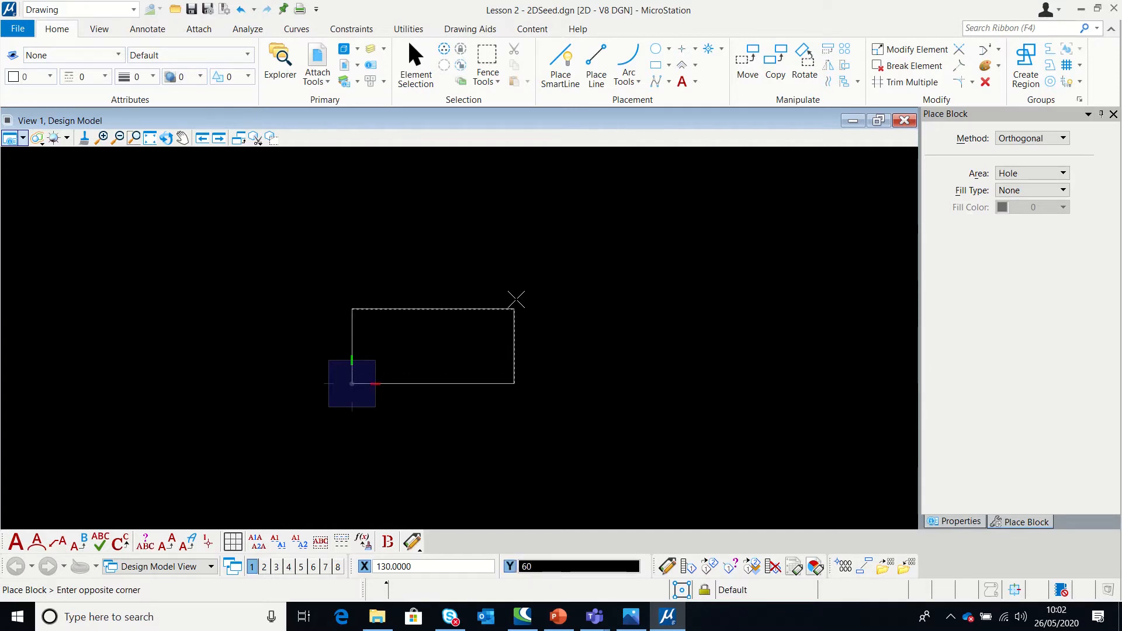
click(516, 300)
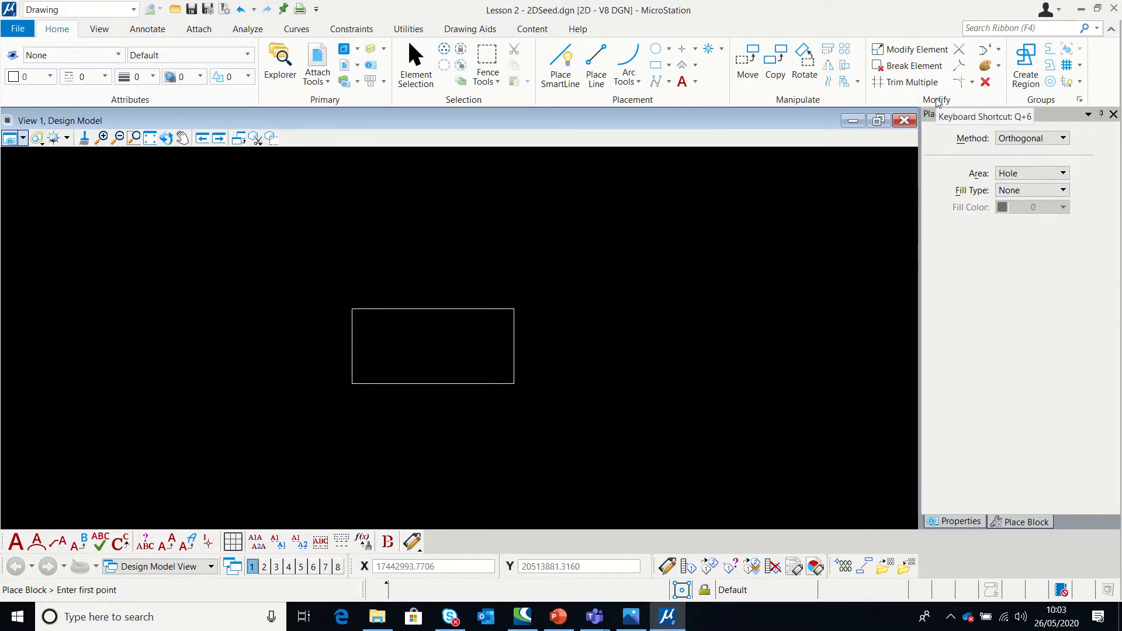
Construct a circular fillet on the block's upper-right corner with a radius of 20 and truncation set to Both.
click(972, 84)
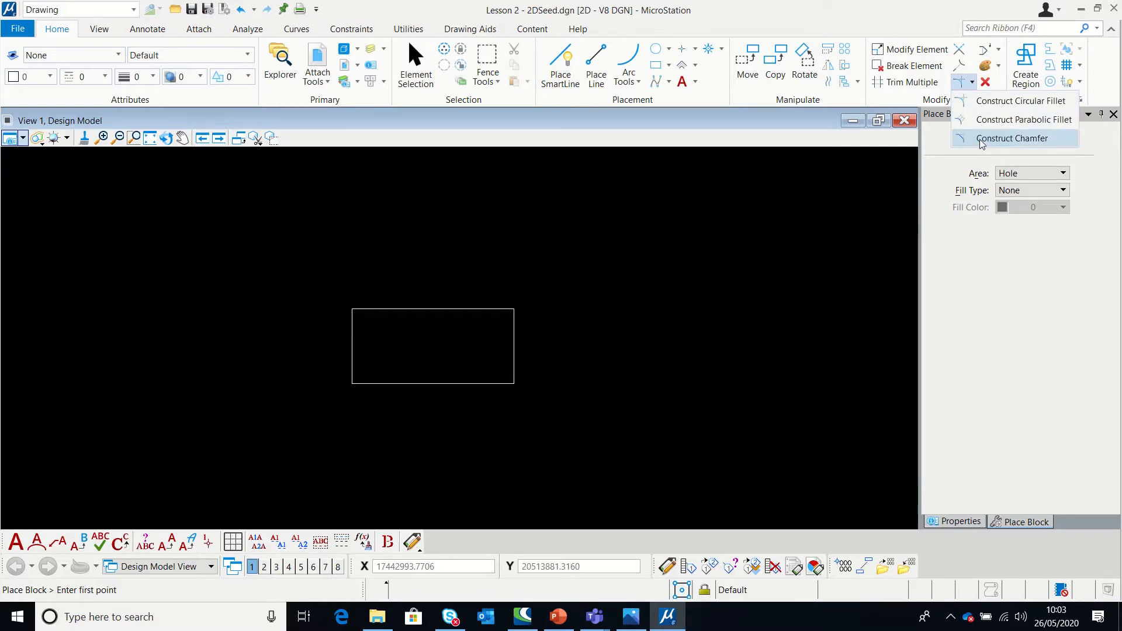
click(964, 107)
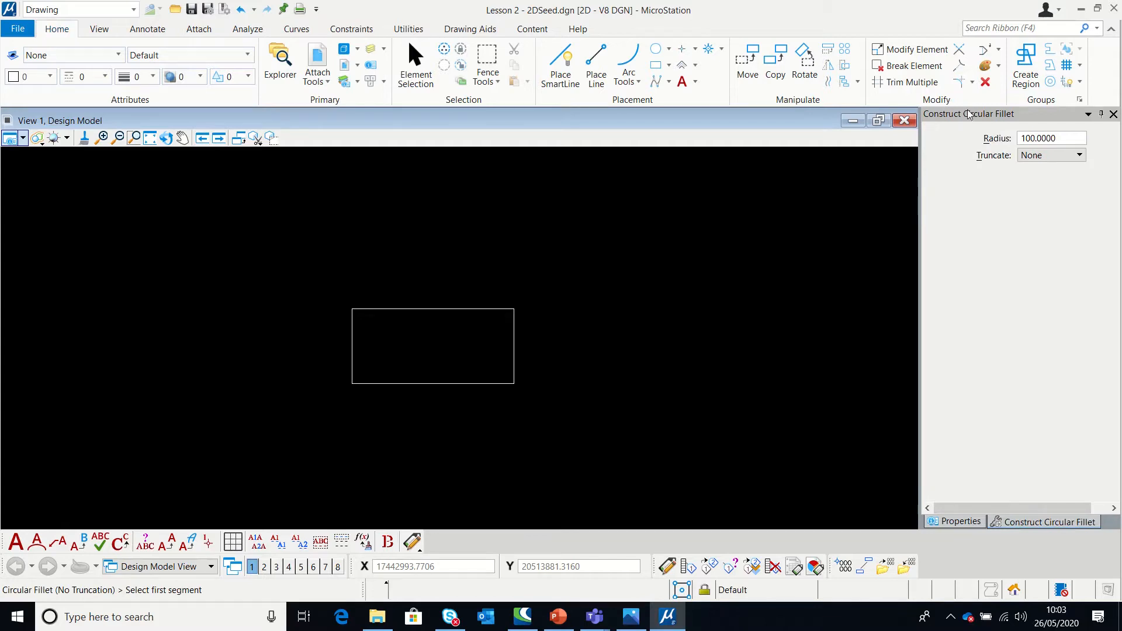
click(1042, 160)
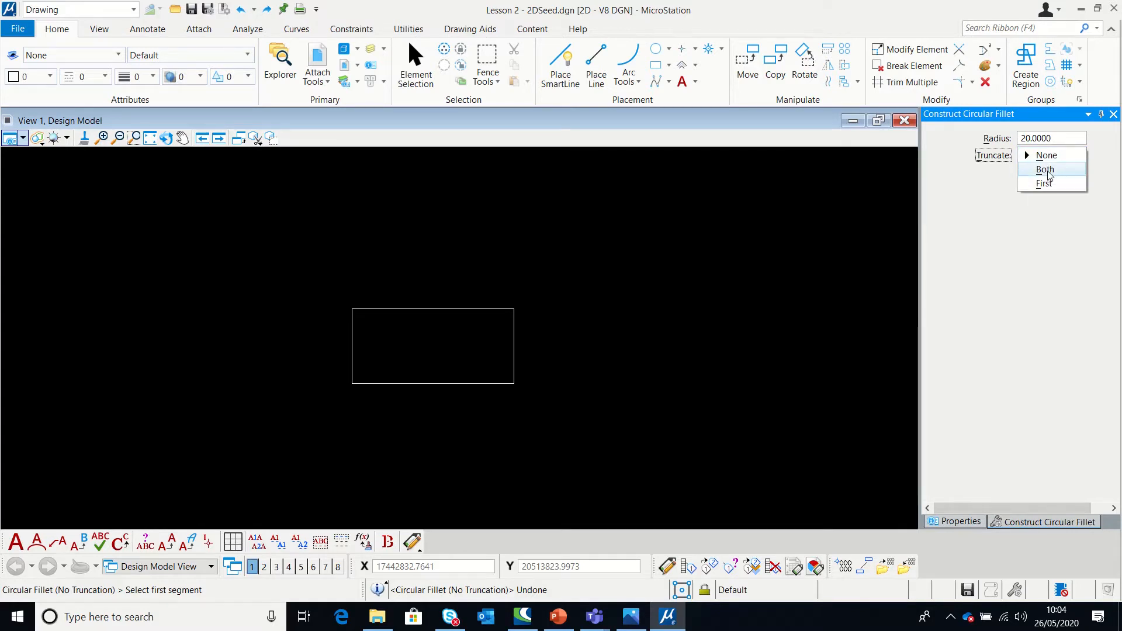
click(1046, 169)
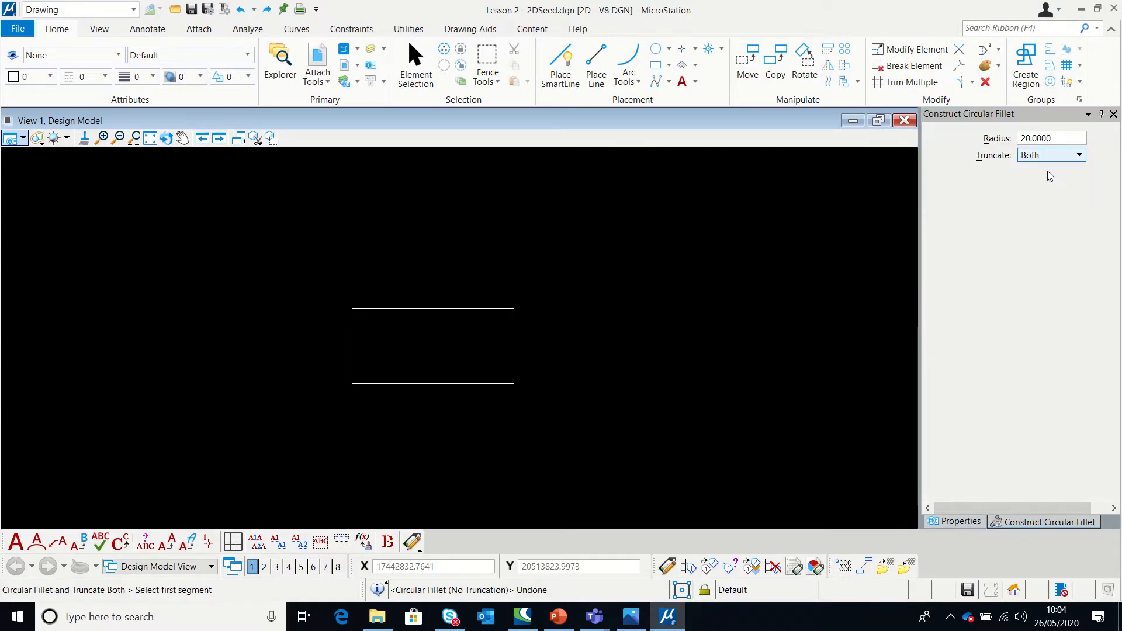
click(514, 321)
click(500, 308)
click(497, 311)
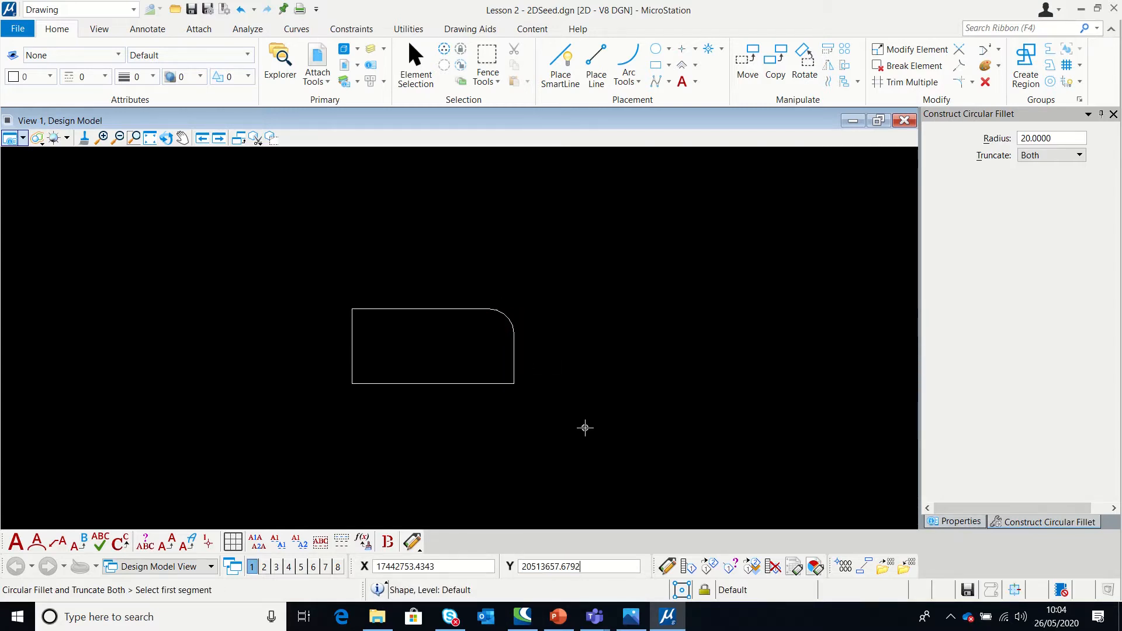
Round the block's remaining three corners with the same radius 20 circular fillet.
click(355, 321)
click(355, 321)
click(366, 381)
click(366, 381)
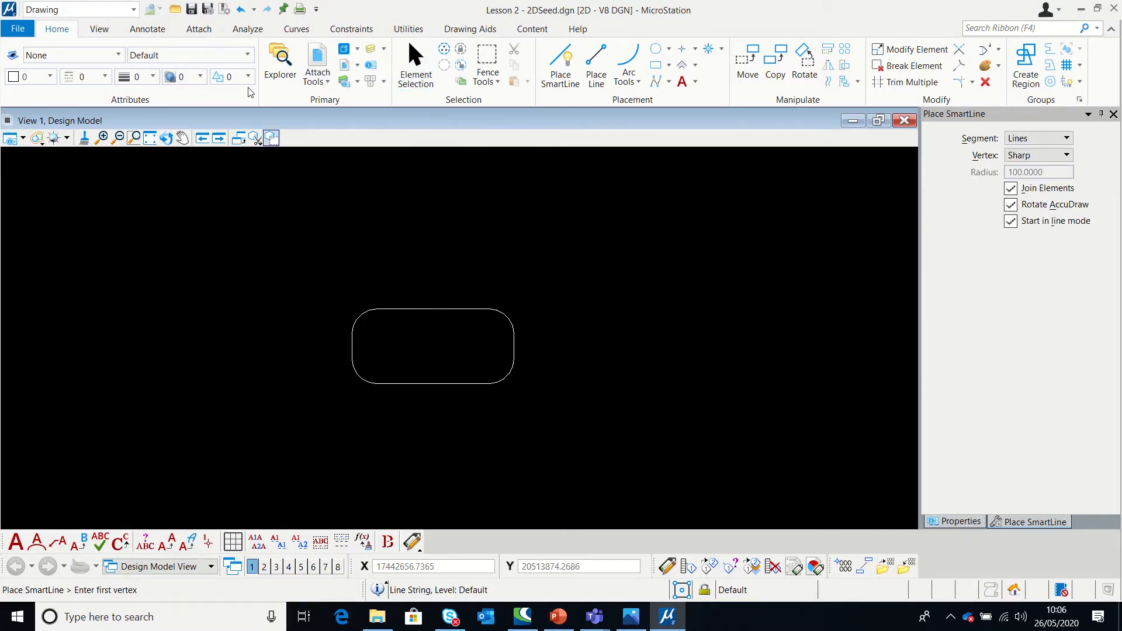
Create a level named Construction with line style 2 and make it the active level.
click(246, 55)
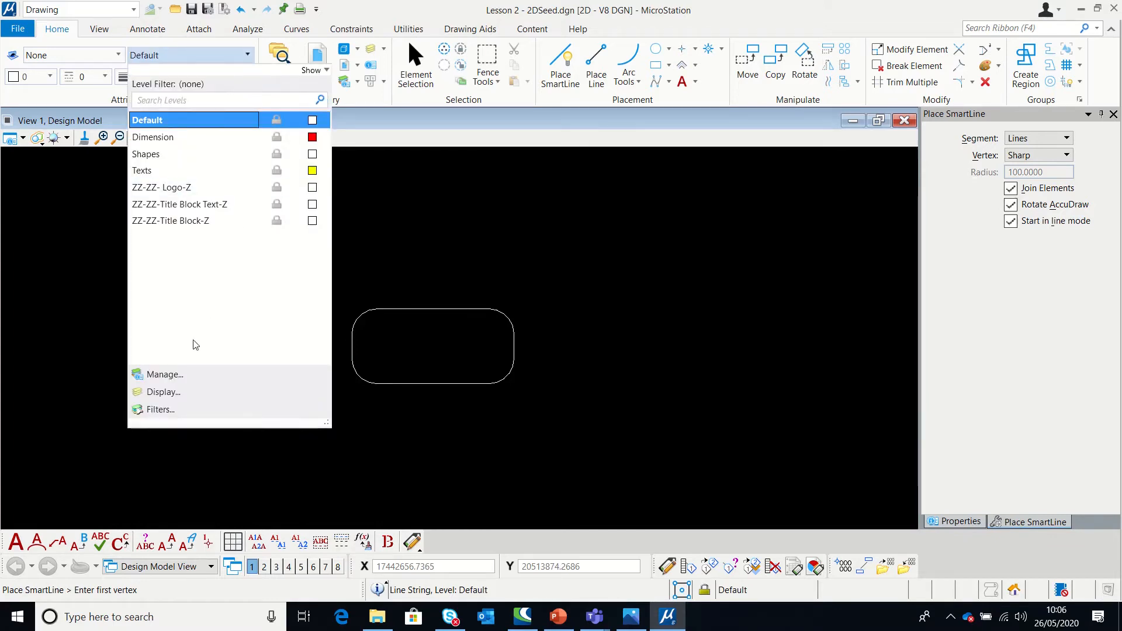
click(166, 375)
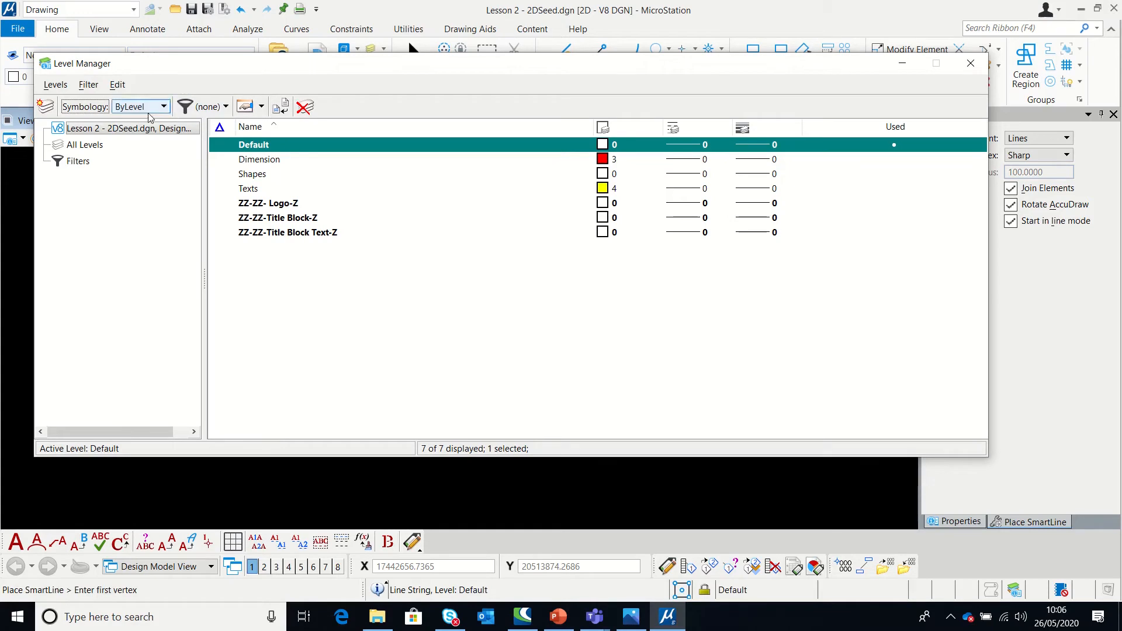
click(46, 107)
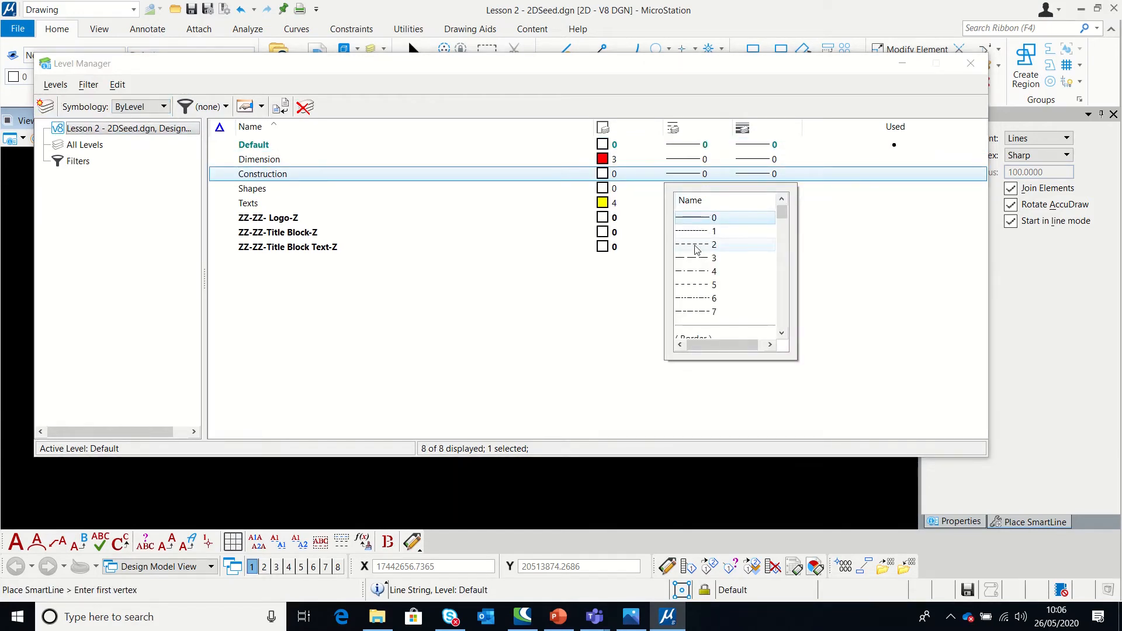
click(695, 246)
click(263, 177)
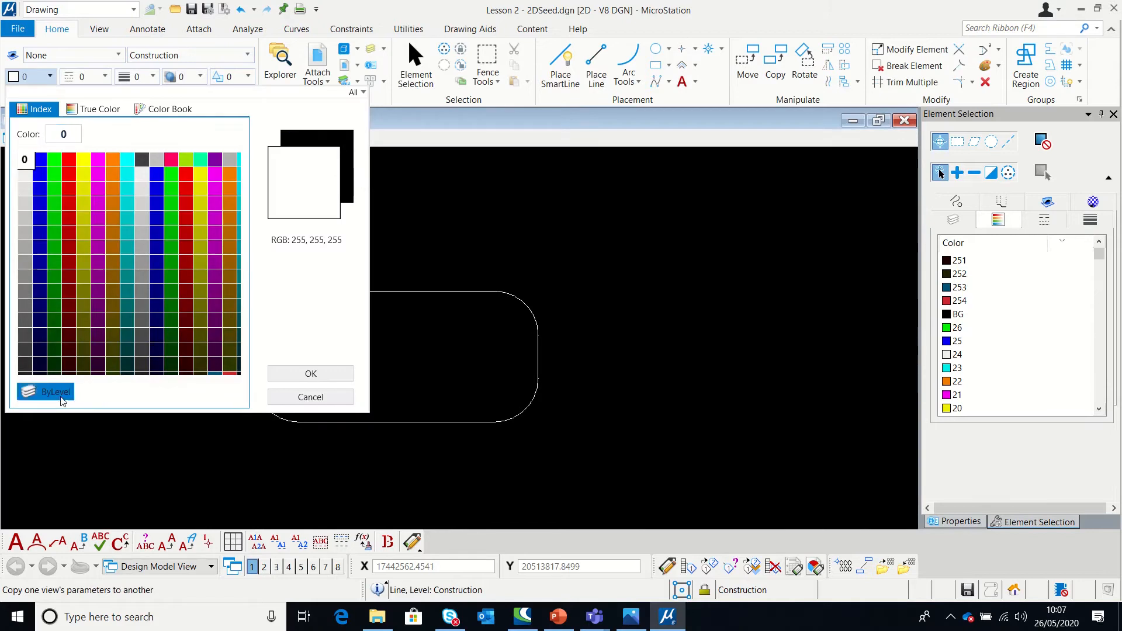
Set the active color, line style and weight to ByLevel, and give the Construction level yellow color 4.
click(44, 393)
click(104, 77)
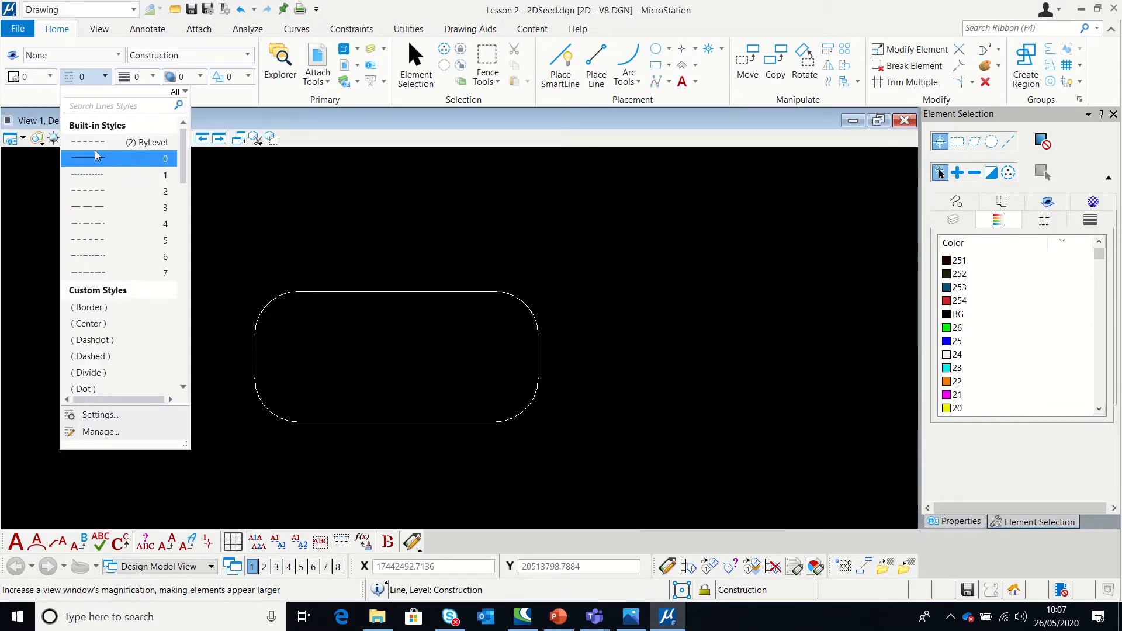
click(97, 150)
click(152, 76)
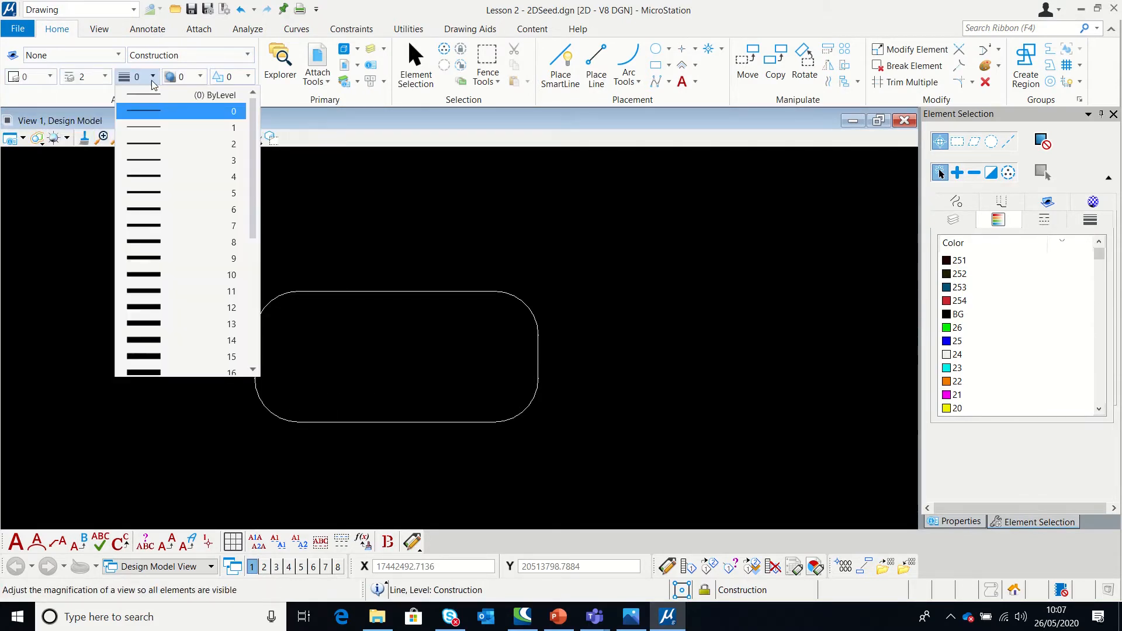
click(186, 97)
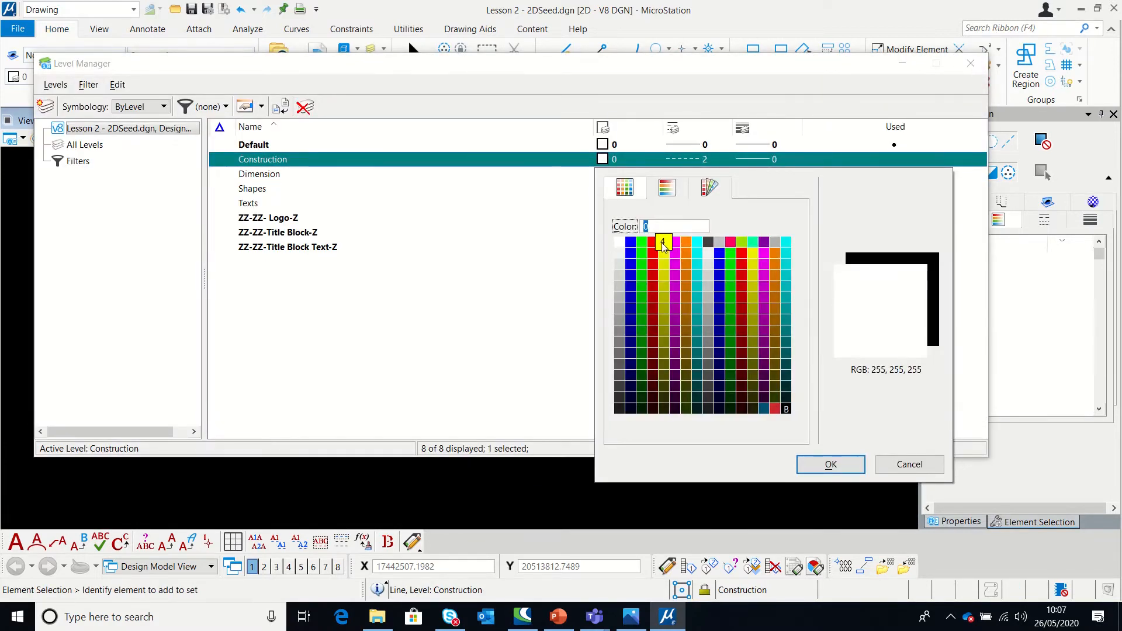
click(663, 243)
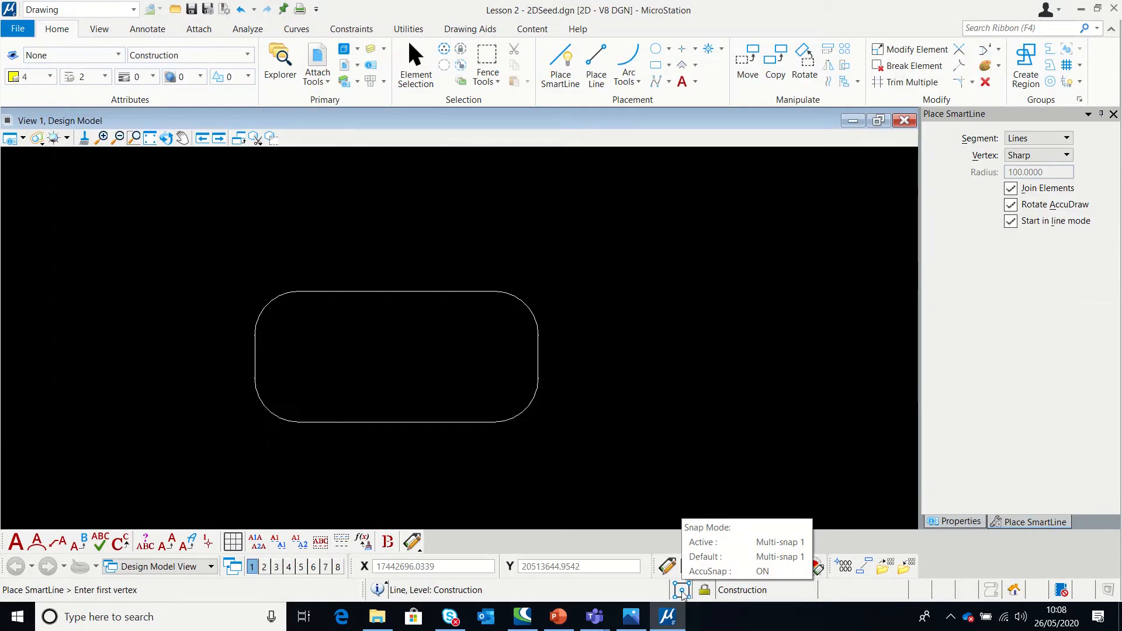
Draw a horizontal SmartLine centerline across the plate, snapping to the midpoints of its left and right edges.
click(682, 592)
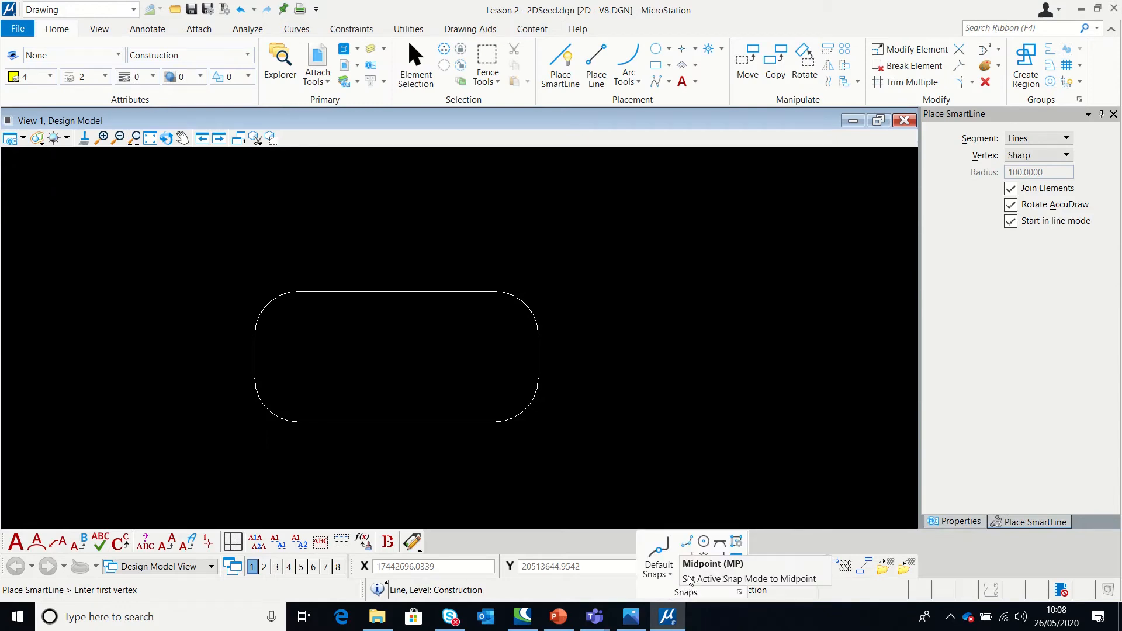
click(690, 581)
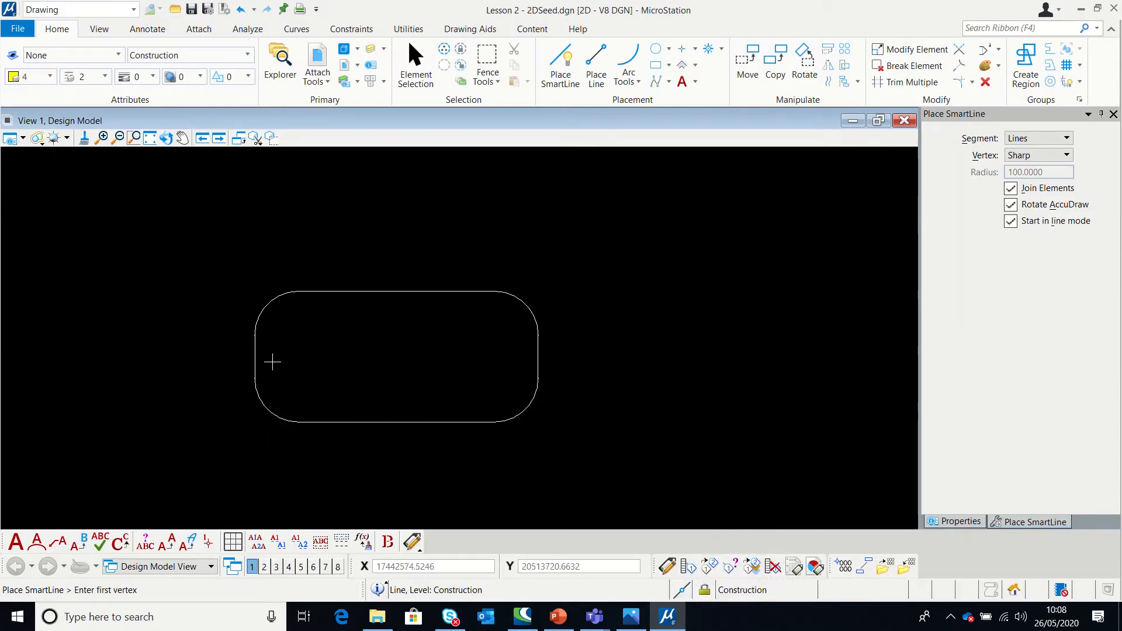
click(256, 356)
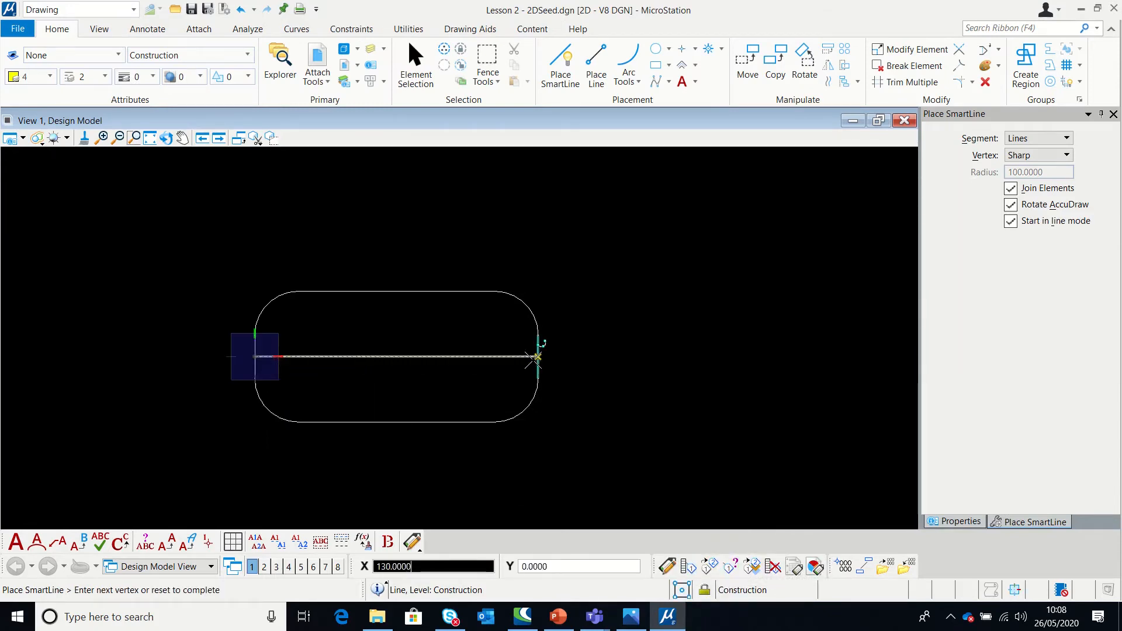
click(682, 590)
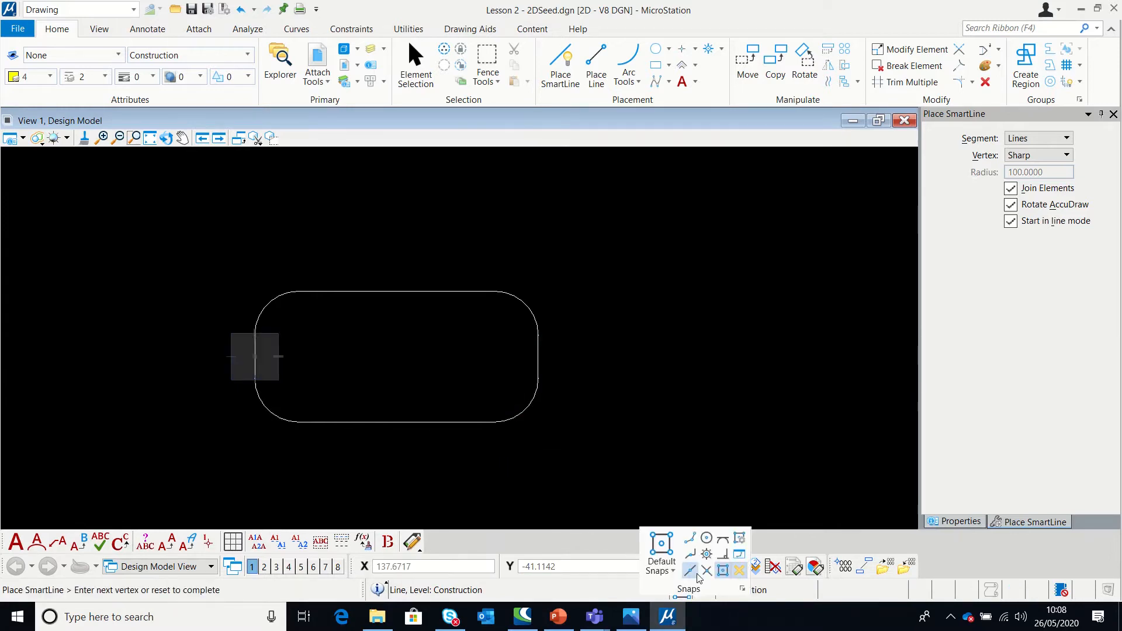
click(697, 575)
click(538, 356)
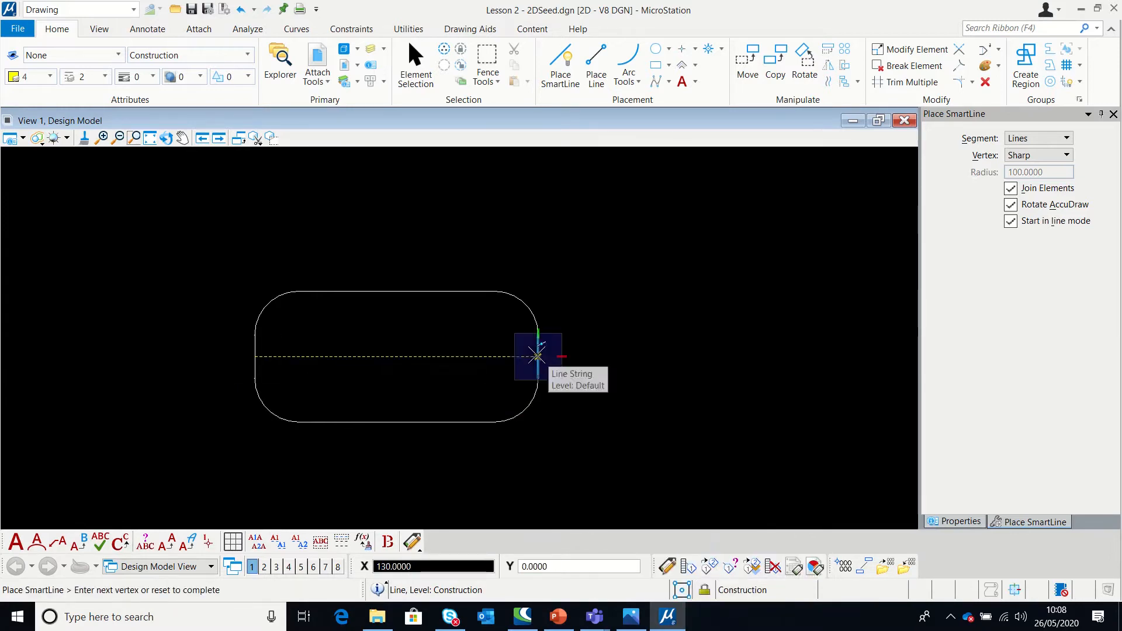
right_click(573, 444)
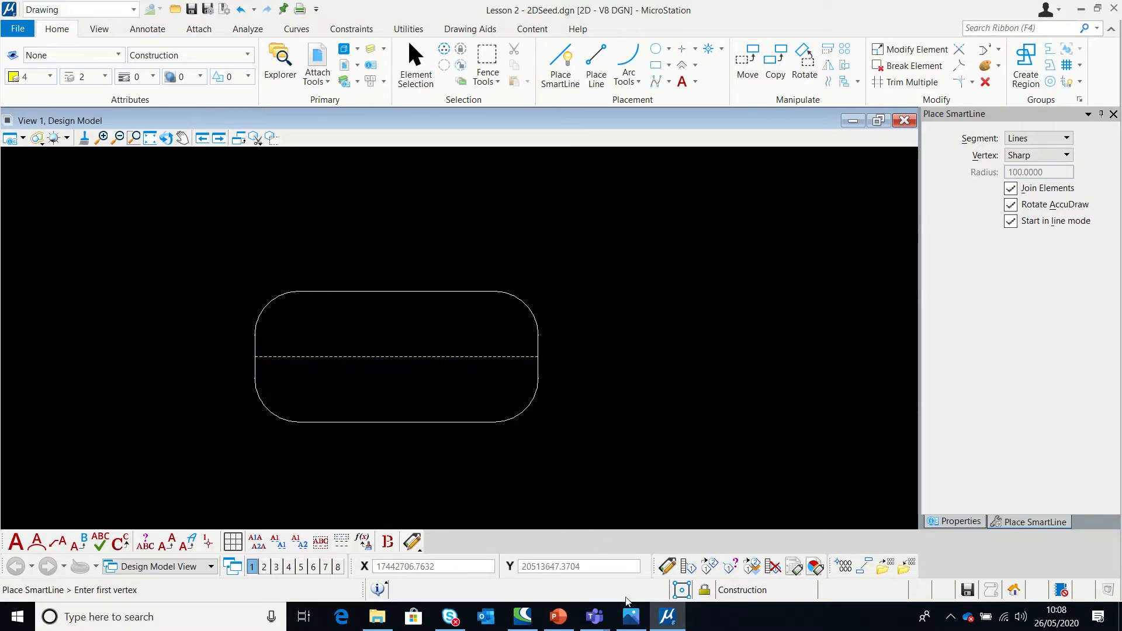
Check the Lesson 2 tutorial drawing in Photos and, back in MicroStation, draw vertical construction lines along the plate's straight left and right edges.
click(633, 619)
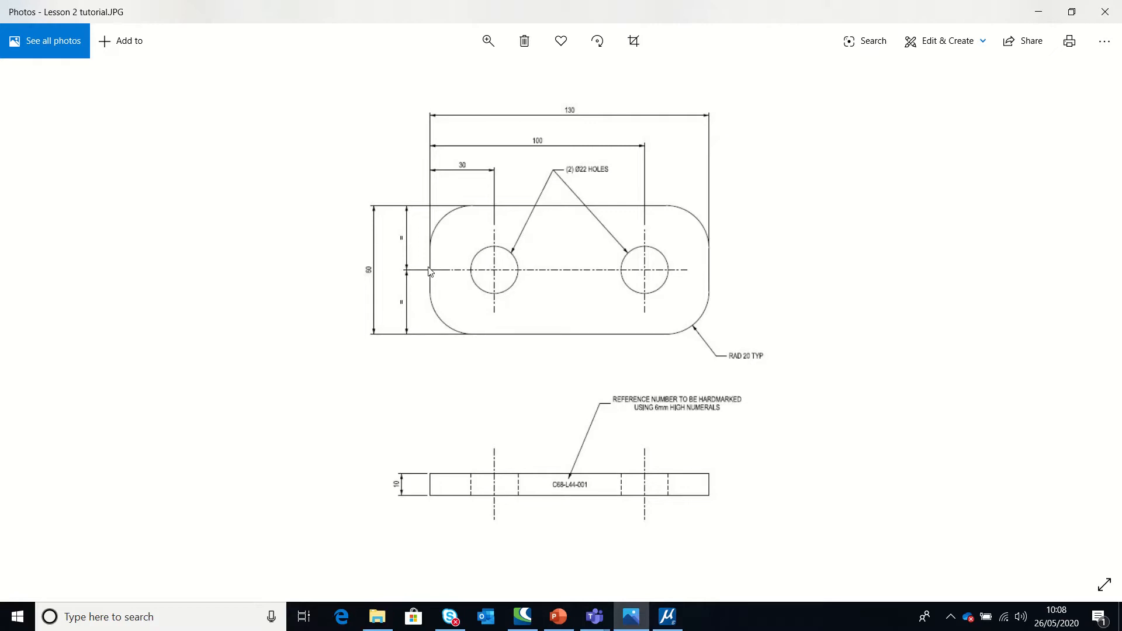
key(alt+Tab)
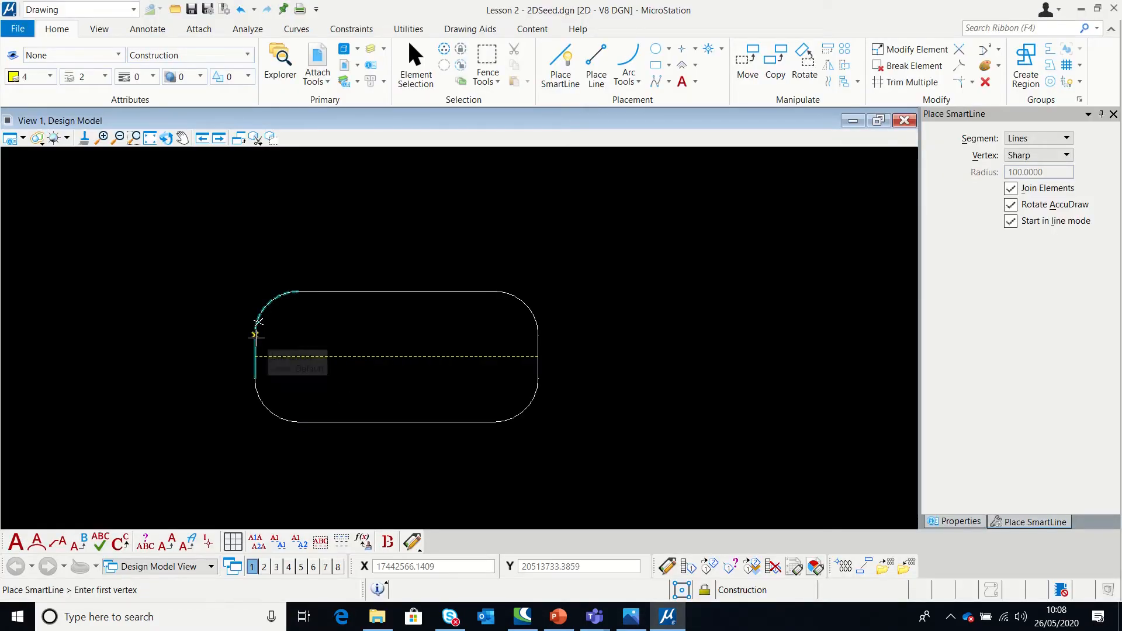
click(255, 335)
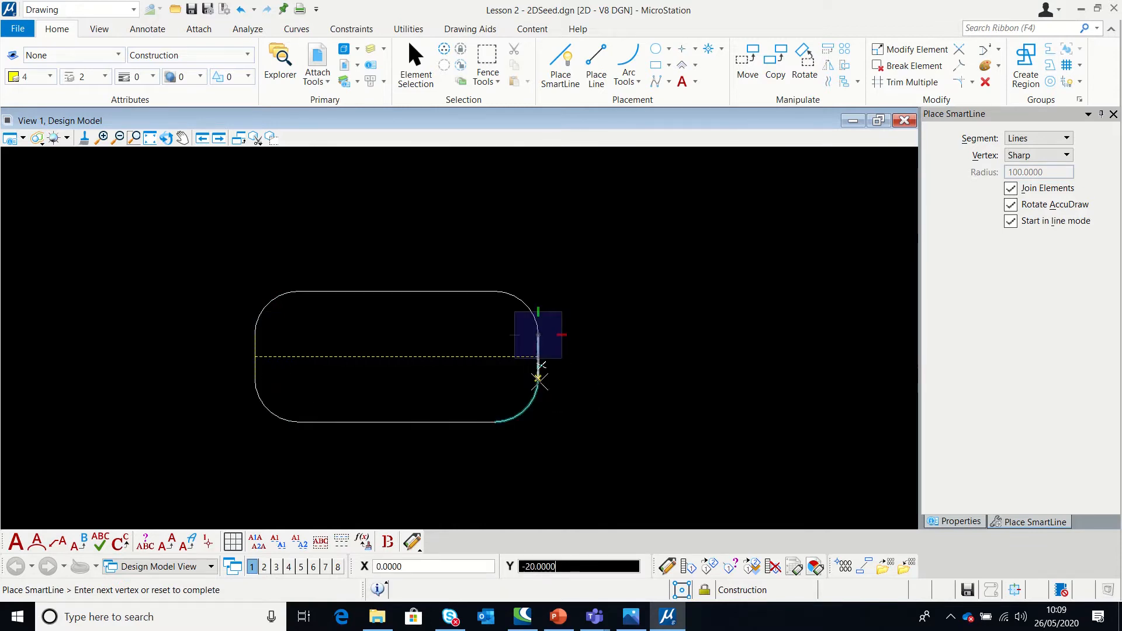
click(538, 379)
right_click(523, 261)
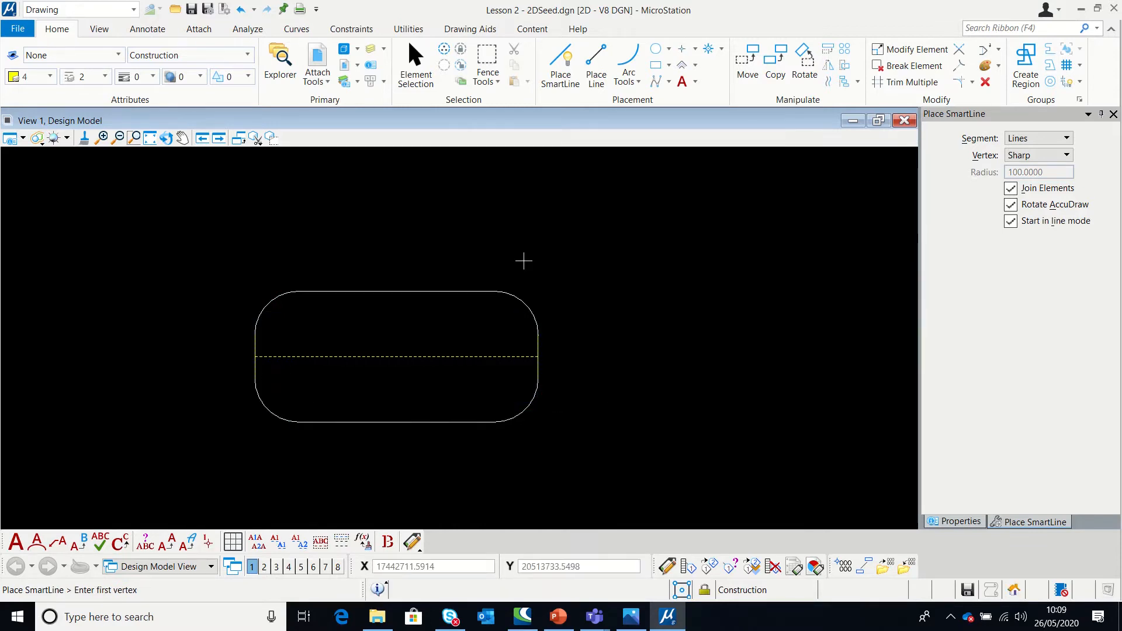
Move the two vertical construction lines 30 inward from the plate's left and right edges to mark the hole centers.
click(415, 63)
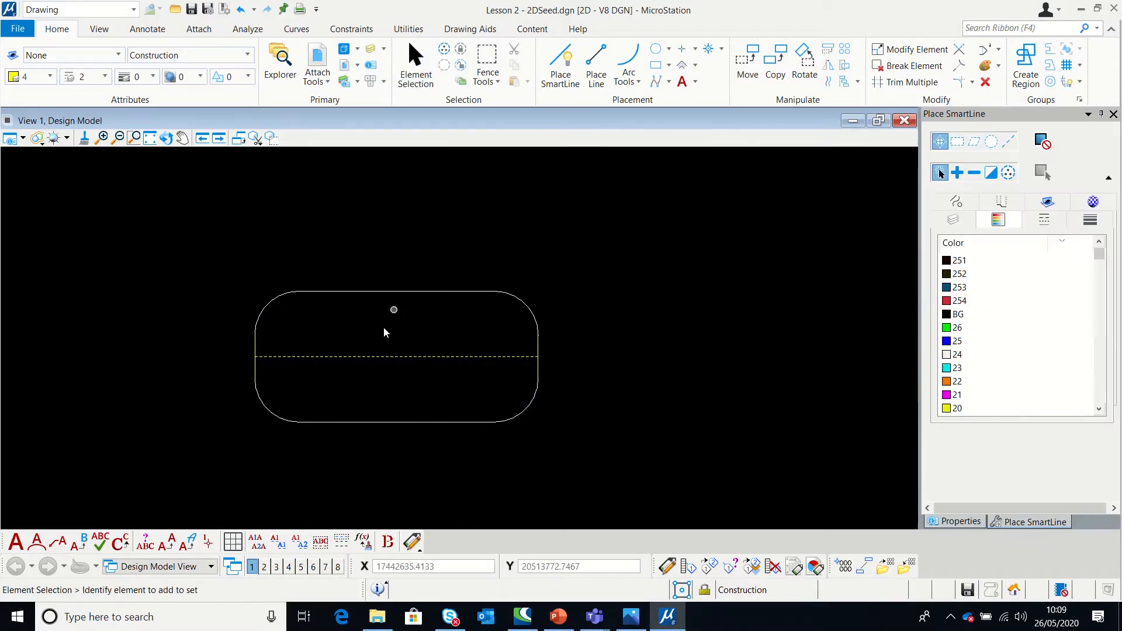
click(258, 369)
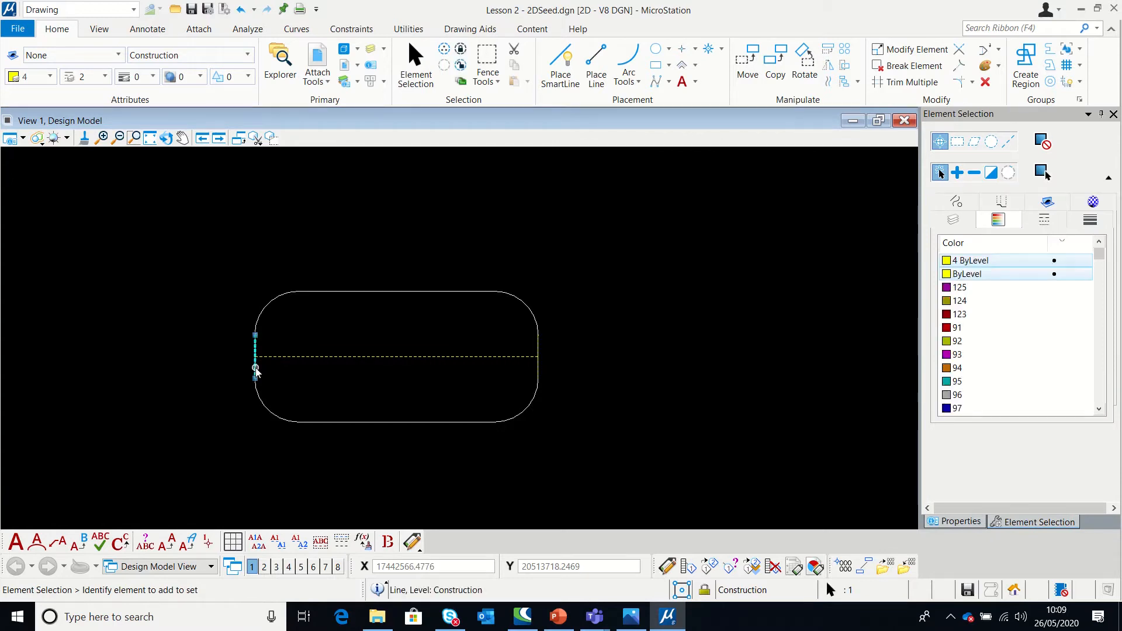
click(753, 68)
scroll(253, 357, up, 4)
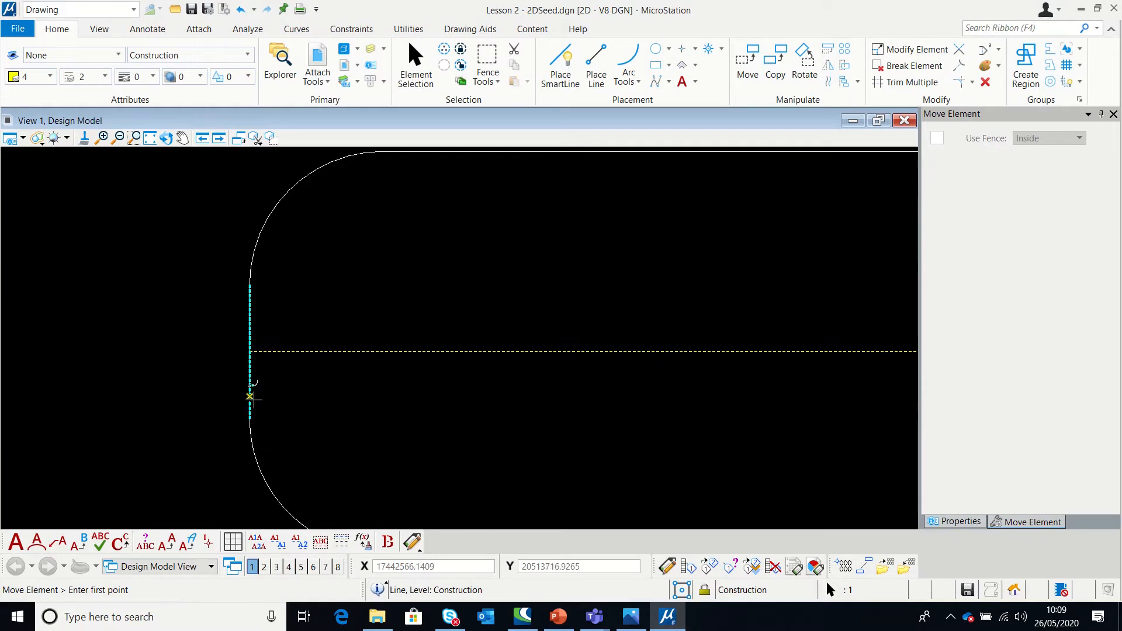
click(250, 416)
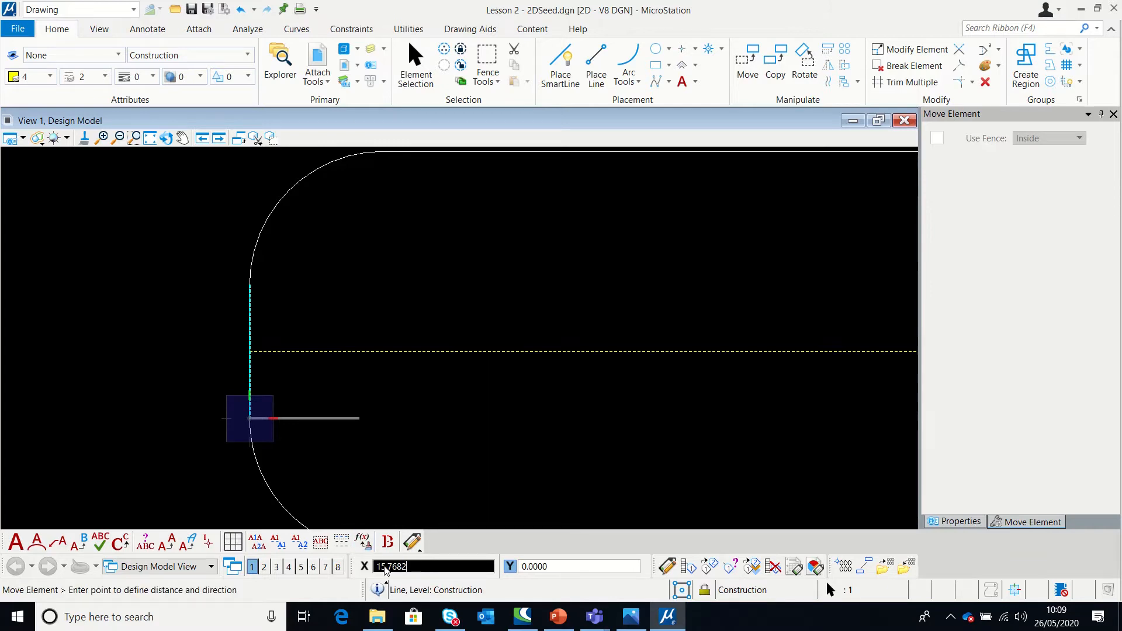
text(30)
click(344, 403)
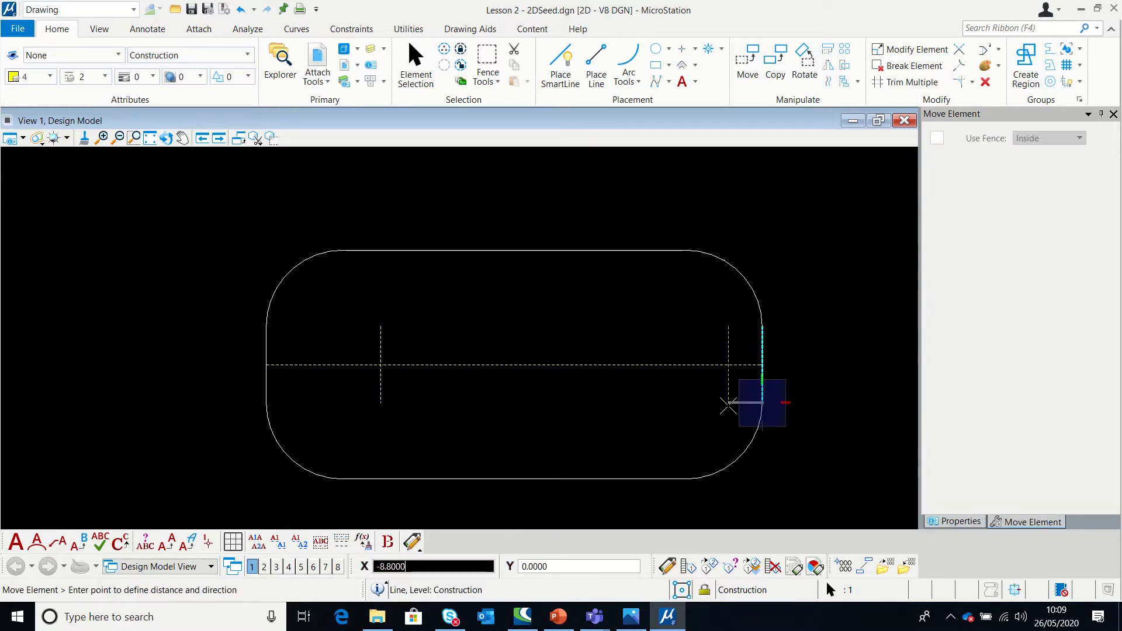
key(Return)
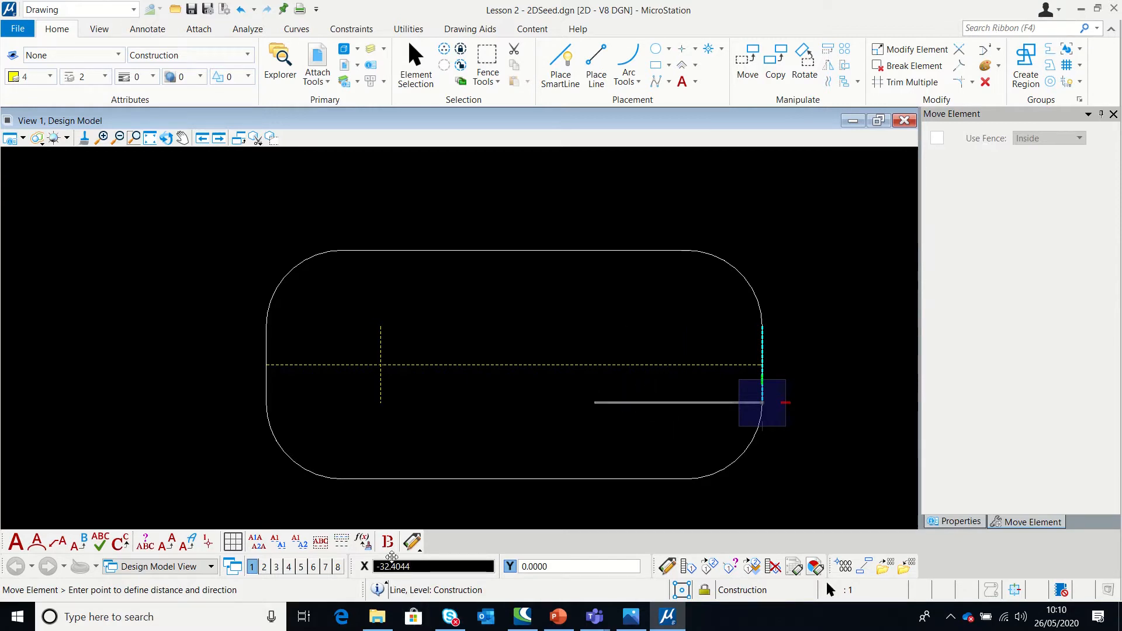
click(649, 425)
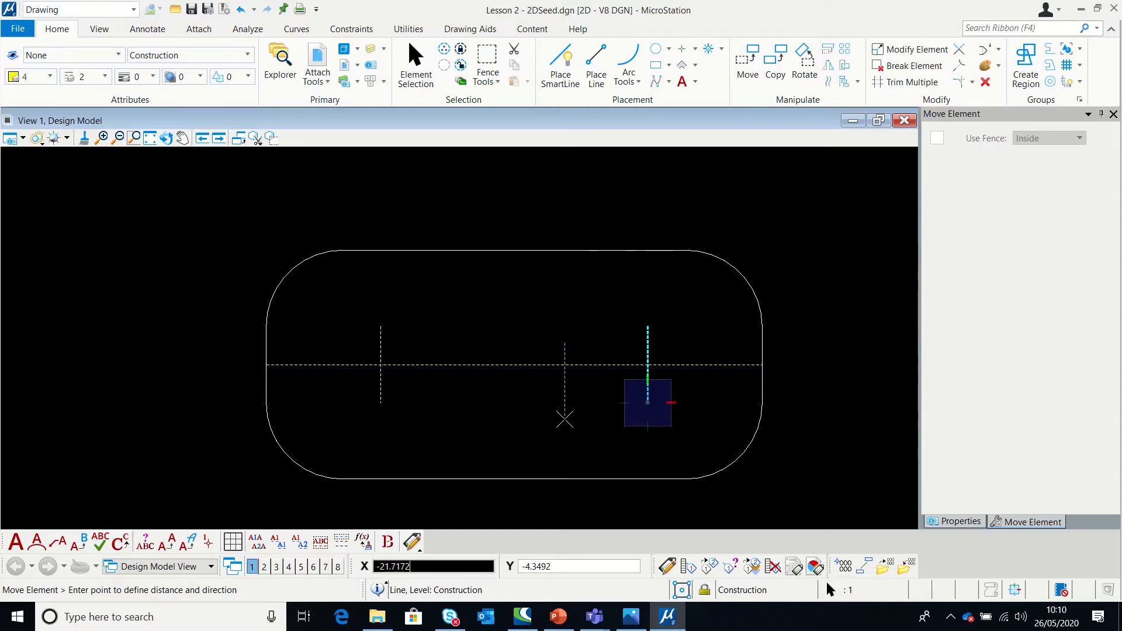
Check the hole size in the Lesson 2 tutorial drawing in Photos and, back in MicroStation, set the Place Circle diameter to 22.
key(Escape)
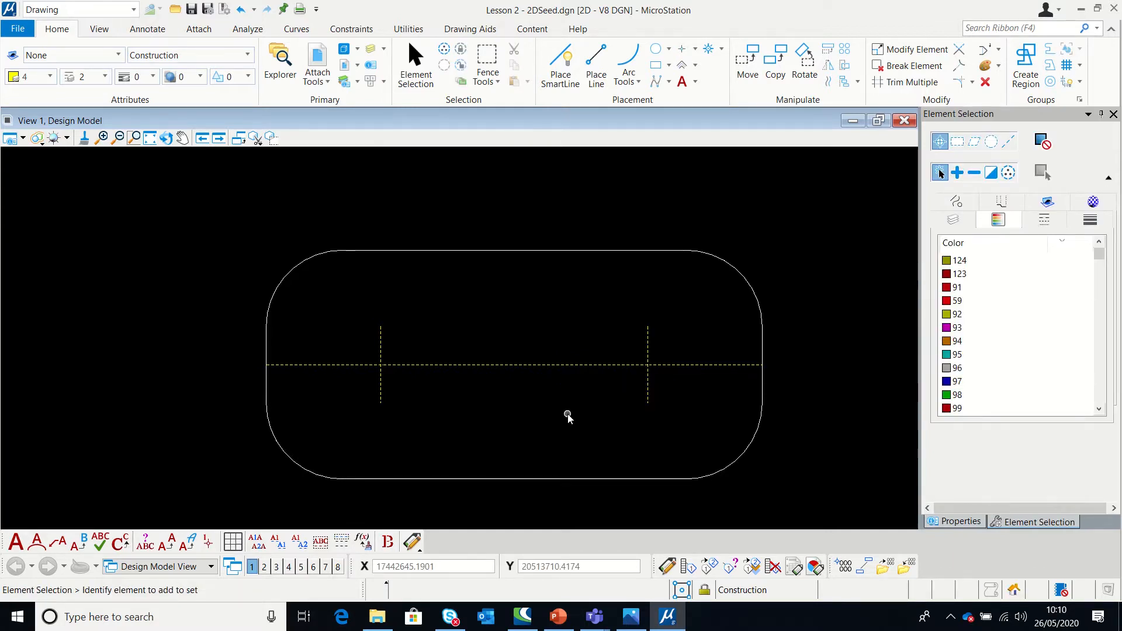
click(632, 616)
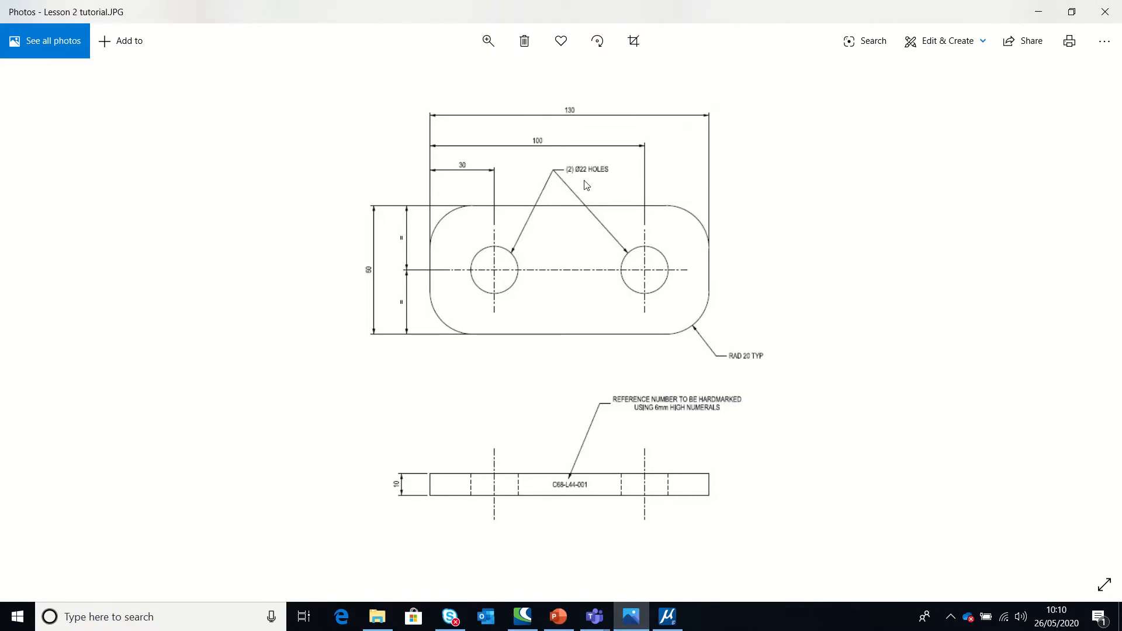
click(667, 616)
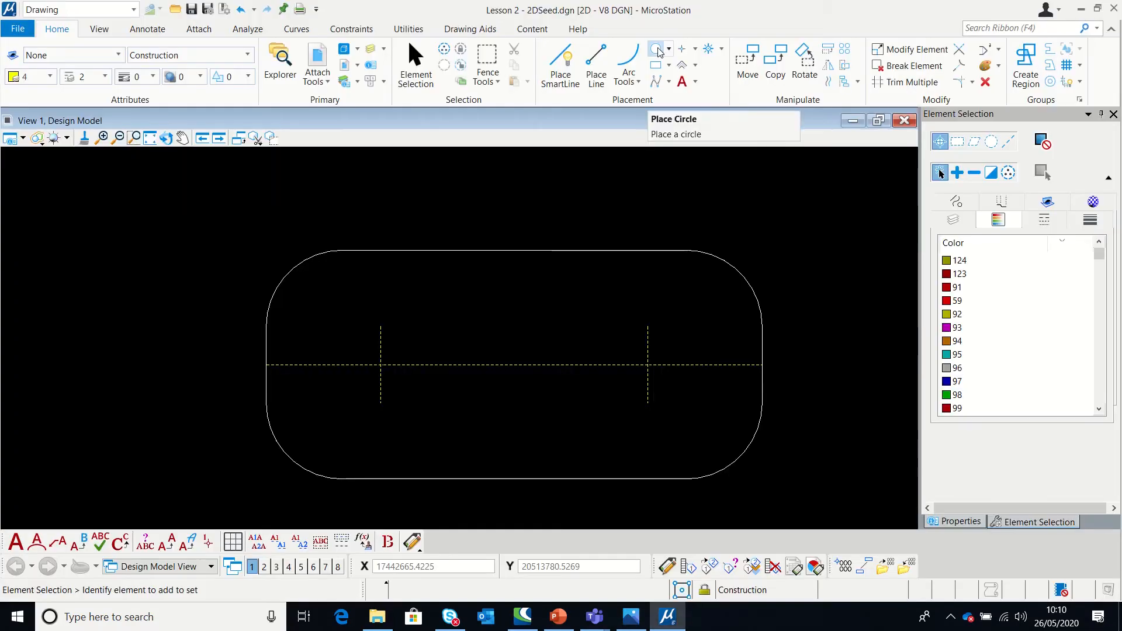
click(657, 50)
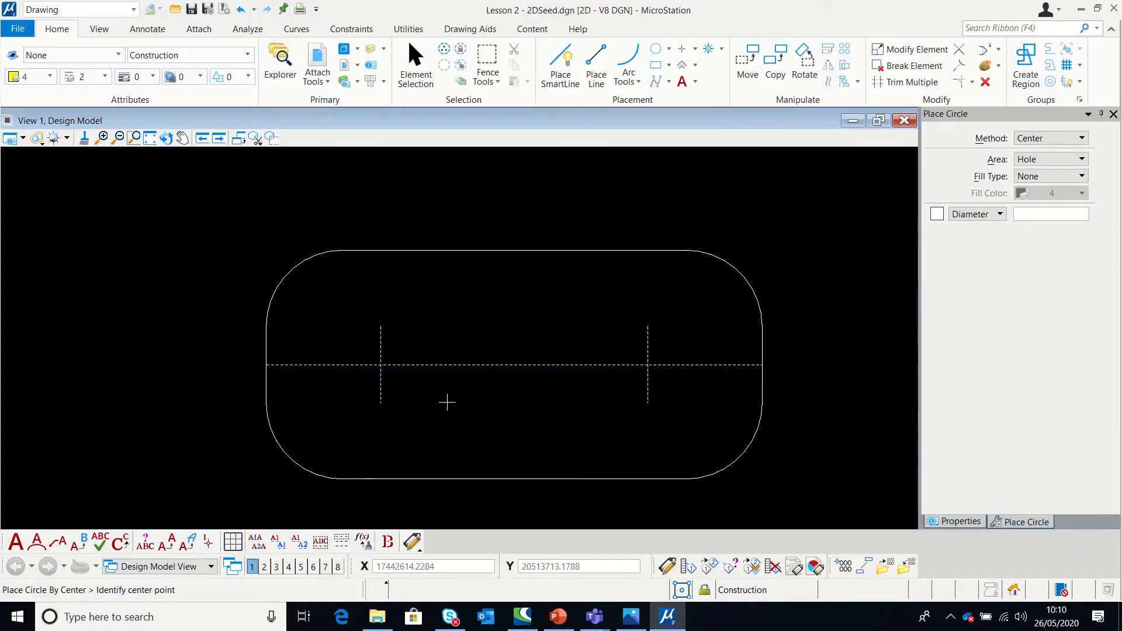
click(937, 214)
text(22)
key(Return)
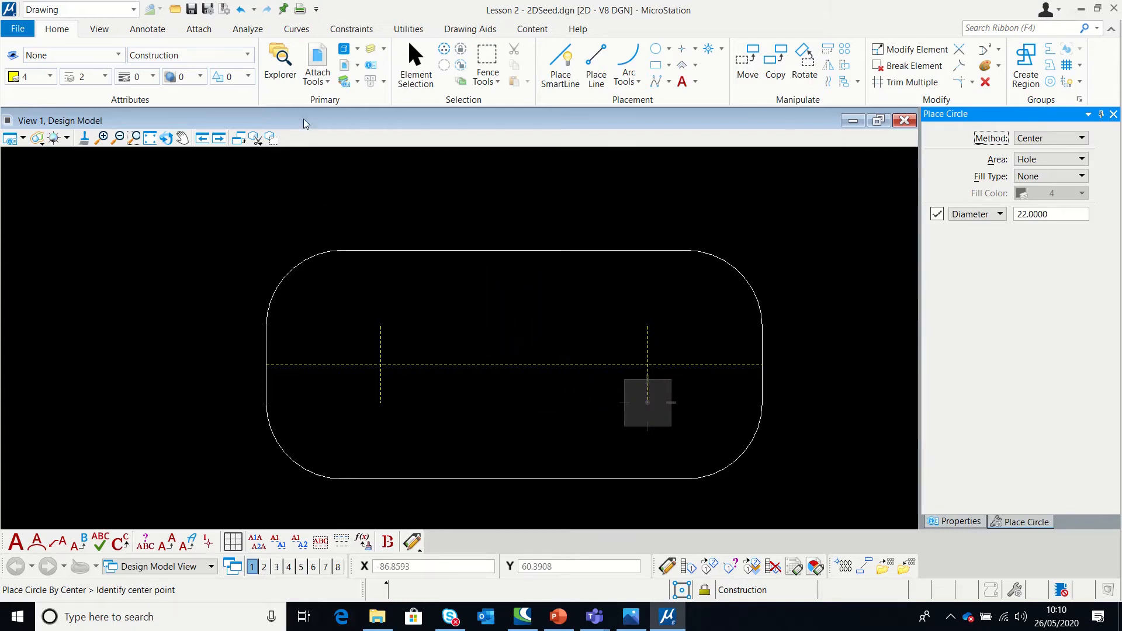
Make Shapes the active level and place the two hole circles by center at the intersections of the vertical lines with the horizontal centerline.
click(248, 59)
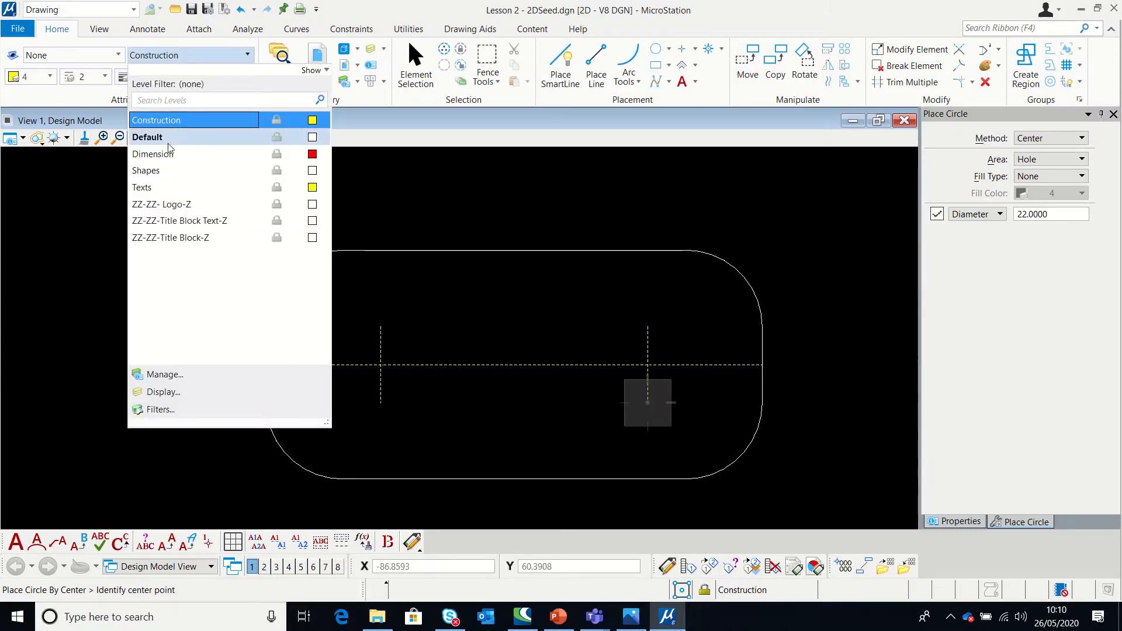
click(159, 169)
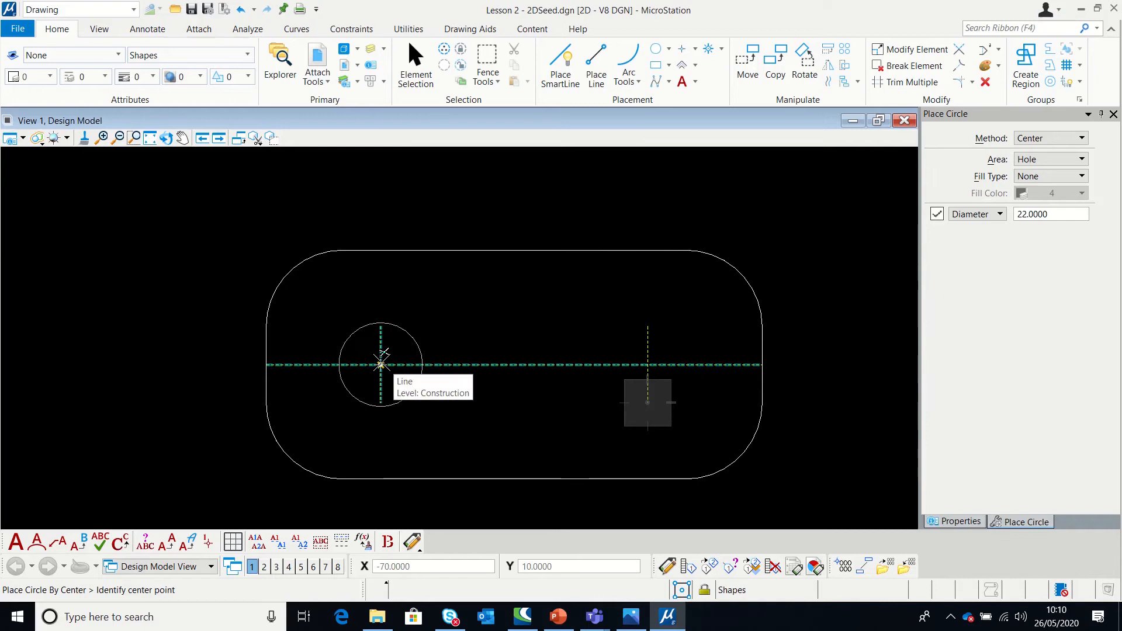
click(380, 365)
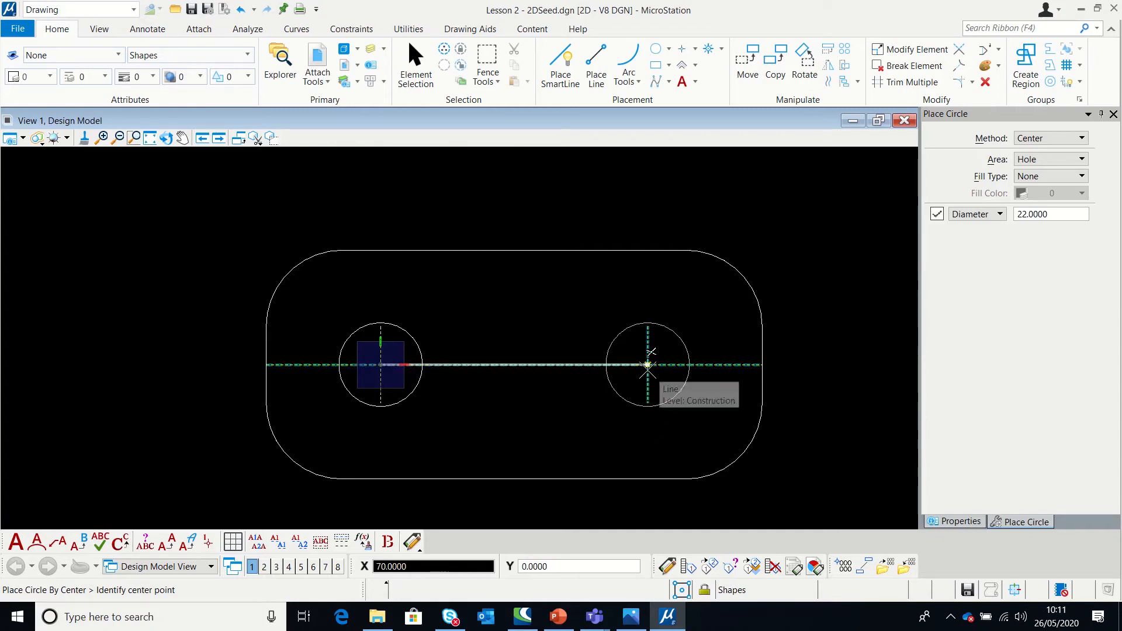
click(648, 365)
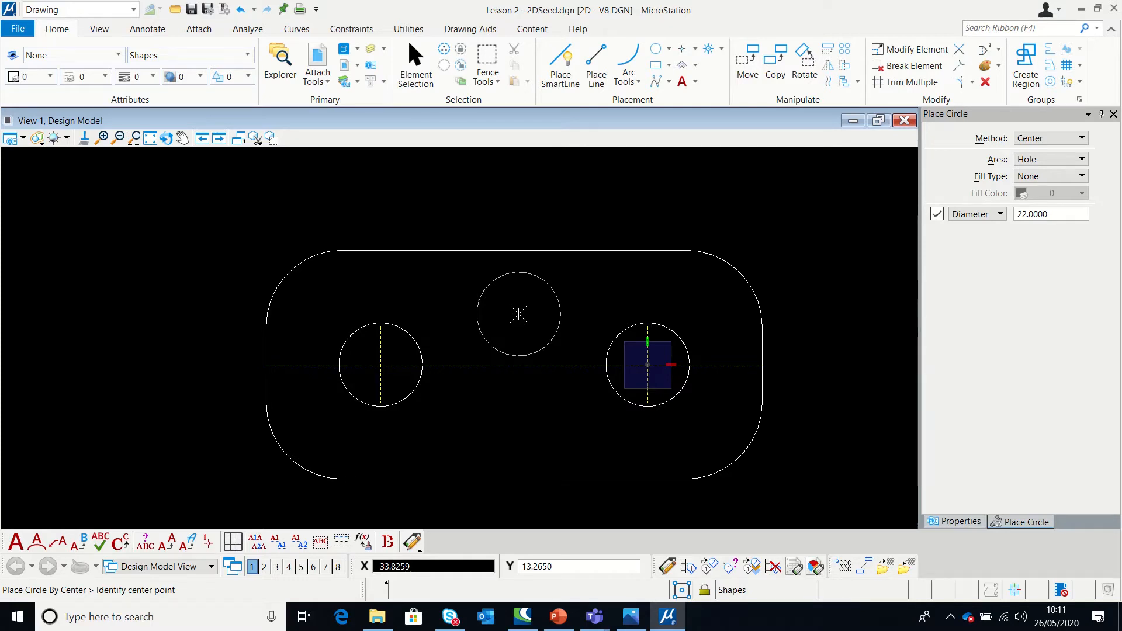
key(Escape)
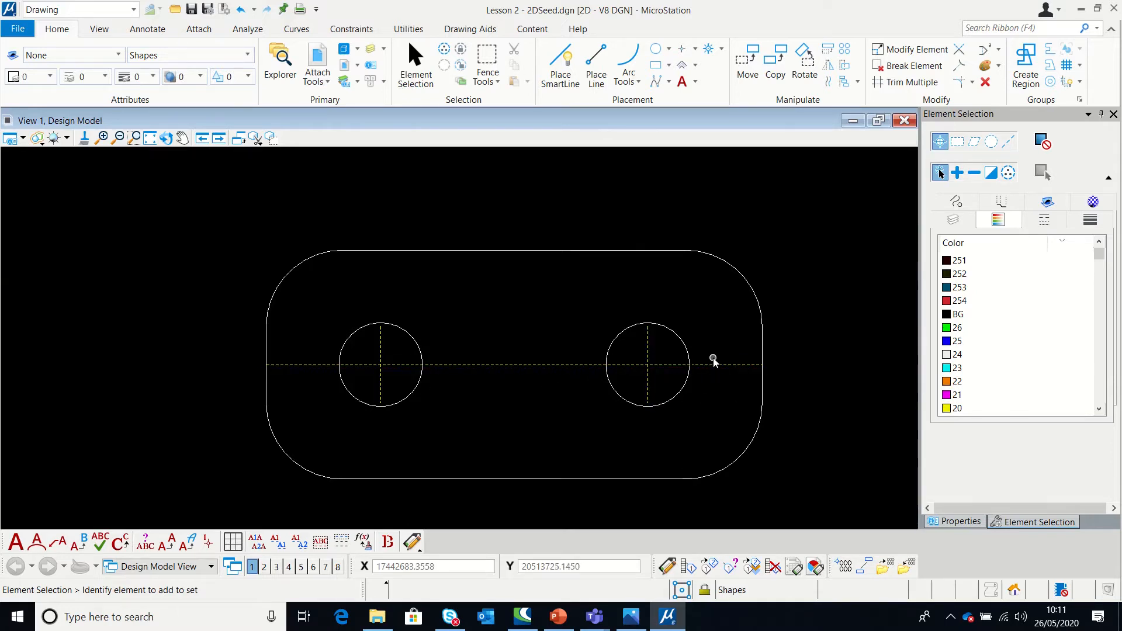
Recheck the tutorial drawing and copy the plate outline's lines and corner arcs parallel, 11 inward, with Move Parallel.
click(631, 616)
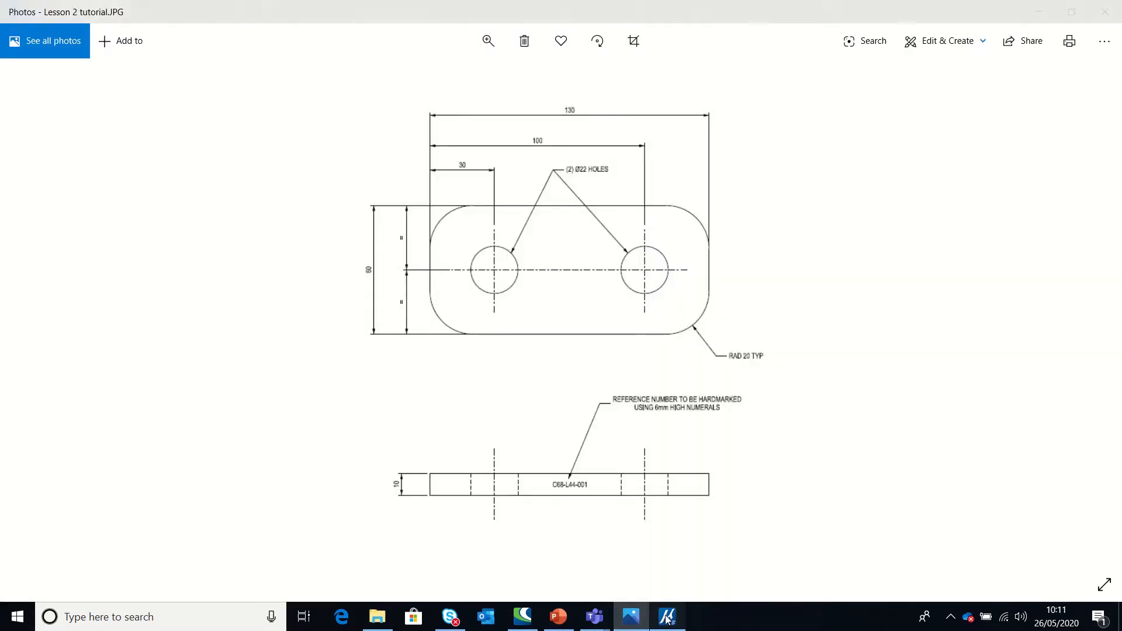
click(667, 616)
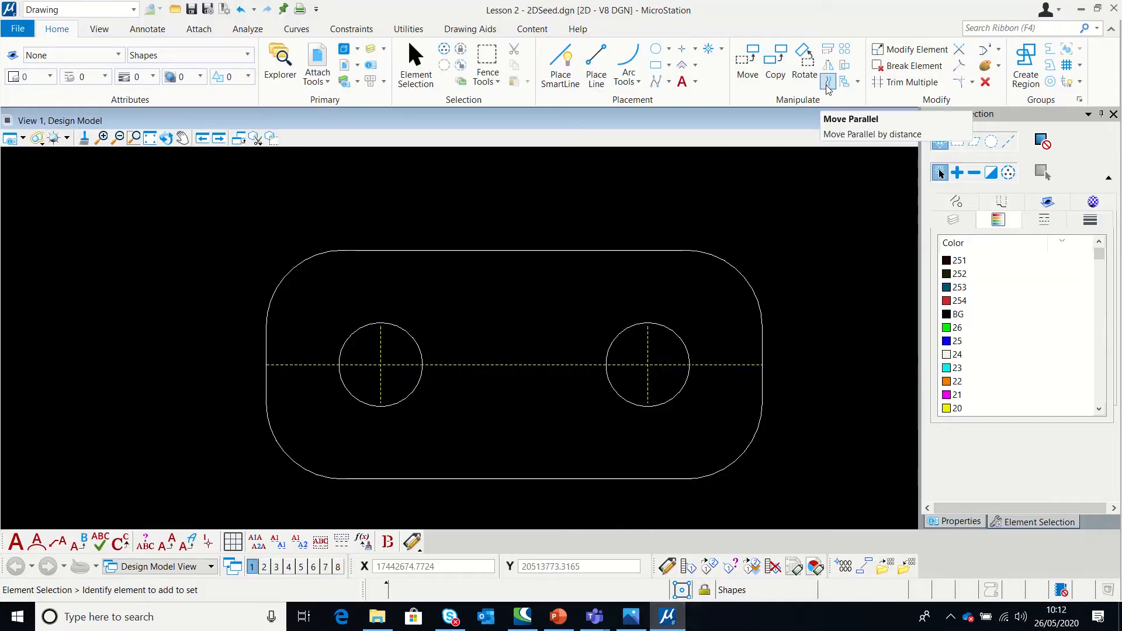
click(647, 478)
click(649, 443)
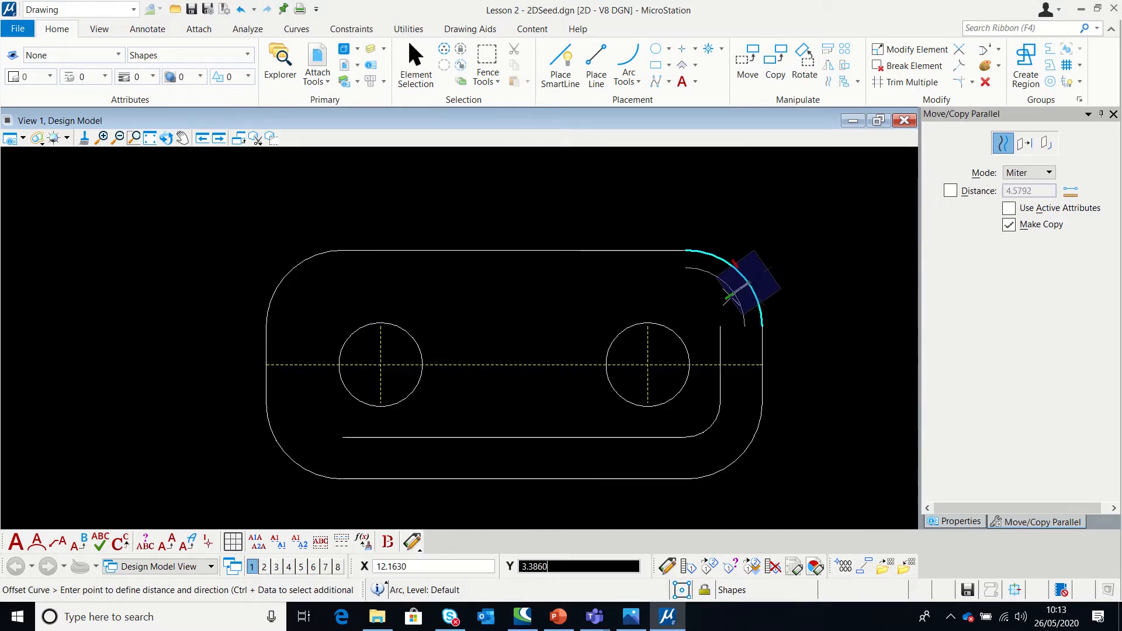
click(310, 403)
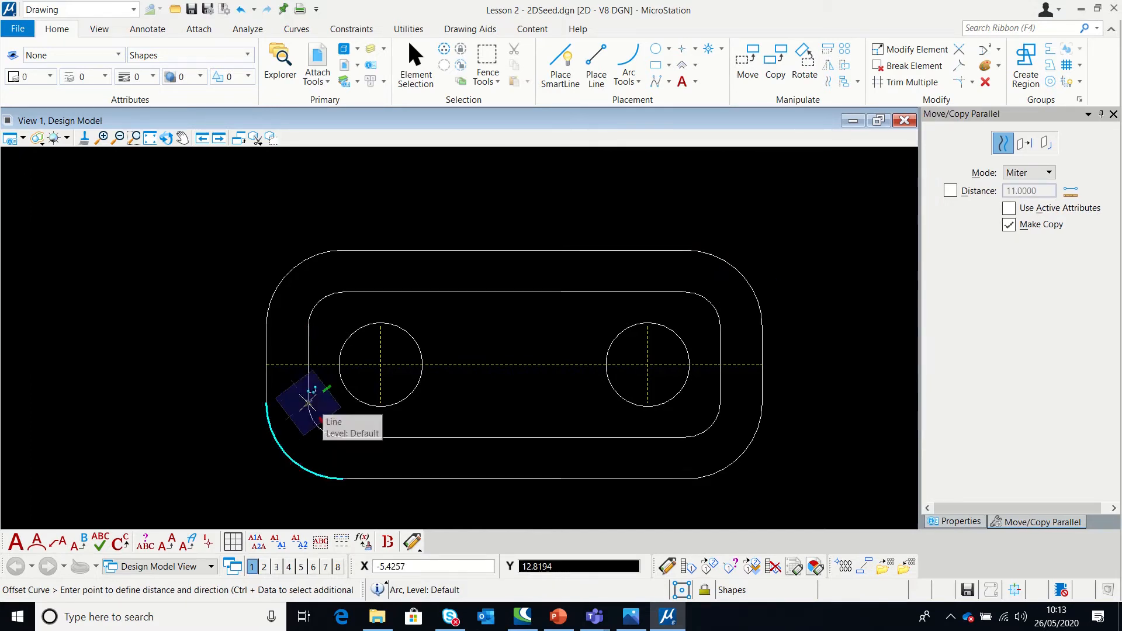
right_click(209, 369)
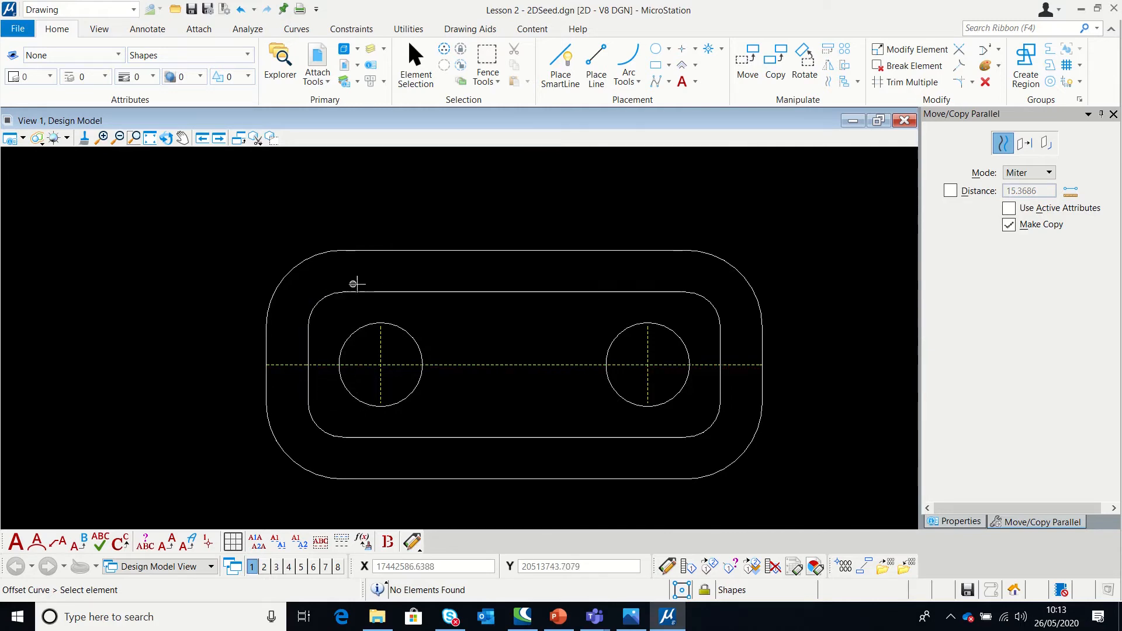
Trim both ends of the horizontal centerline to the inner offset outline with Trim Multiple, using the outline's lines and arcs as cutting elements.
click(889, 83)
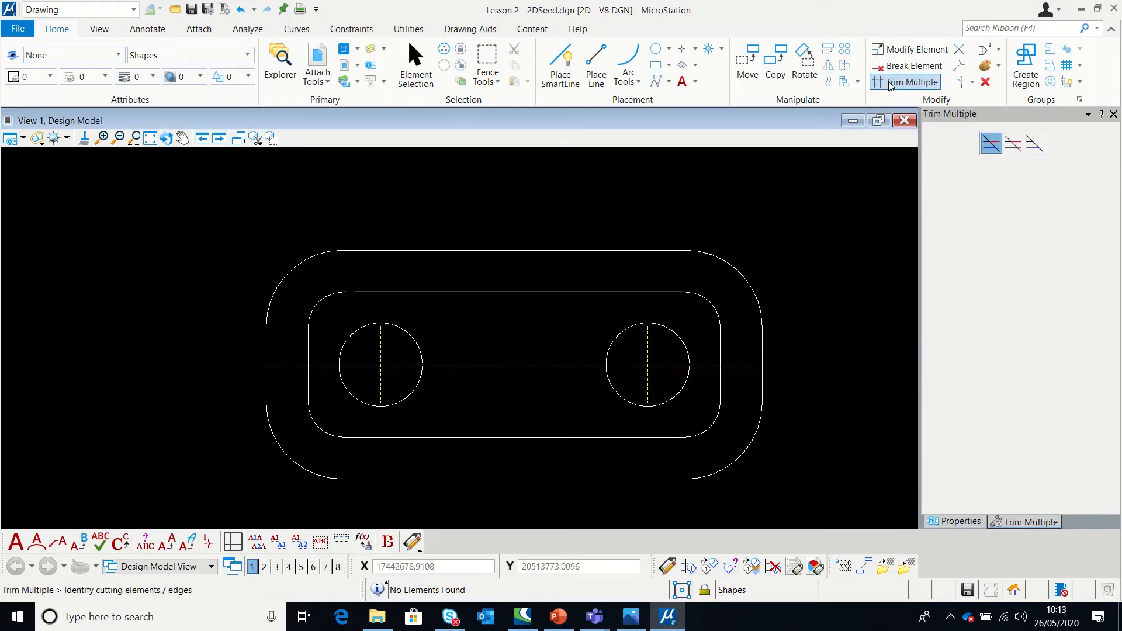
click(492, 293)
click(711, 304)
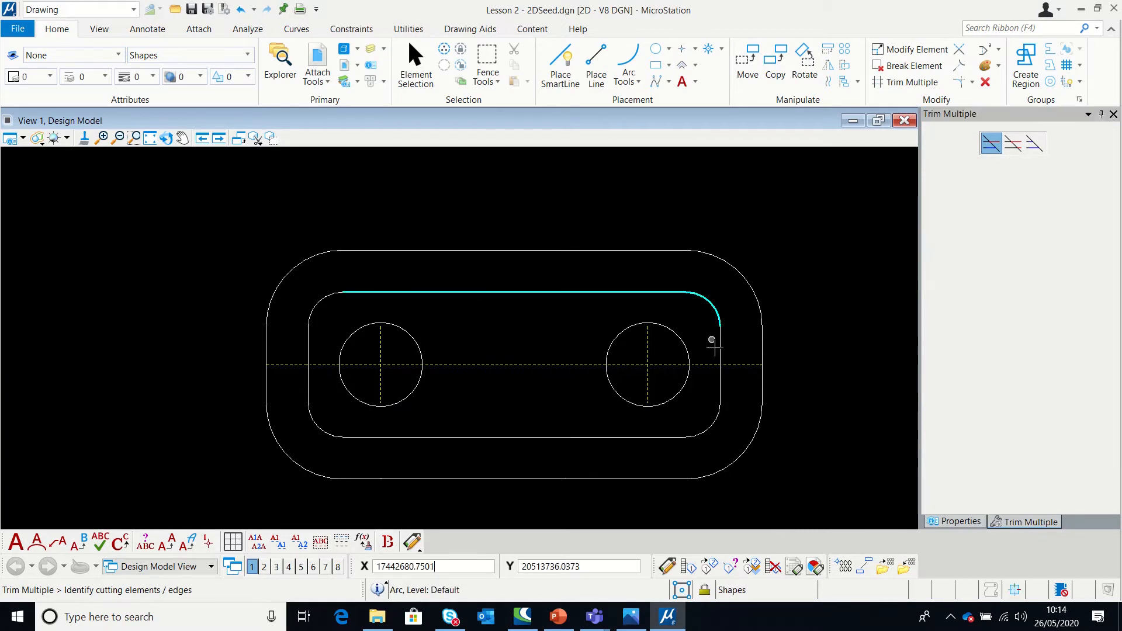
click(720, 379)
click(509, 437)
click(321, 425)
click(309, 345)
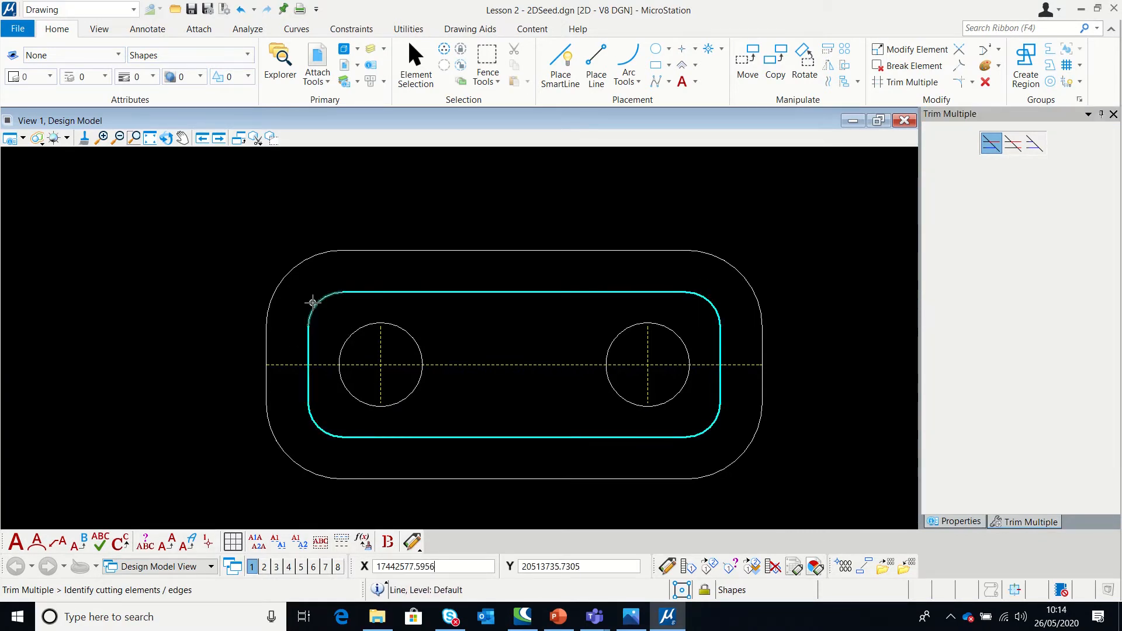
click(316, 303)
right_click(292, 400)
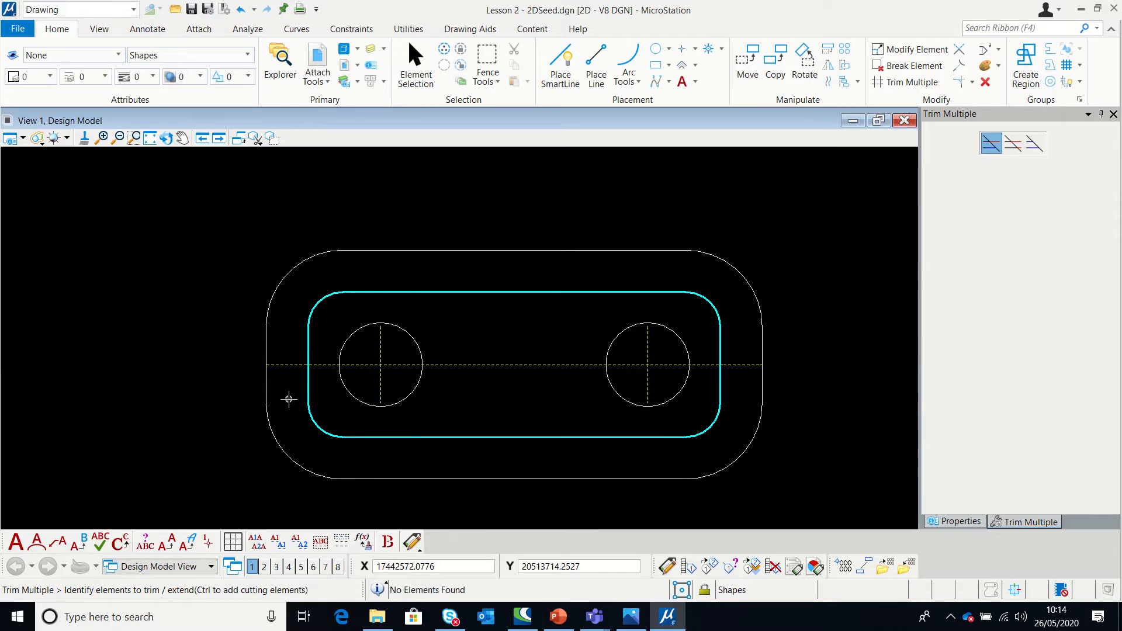
click(289, 326)
click(741, 392)
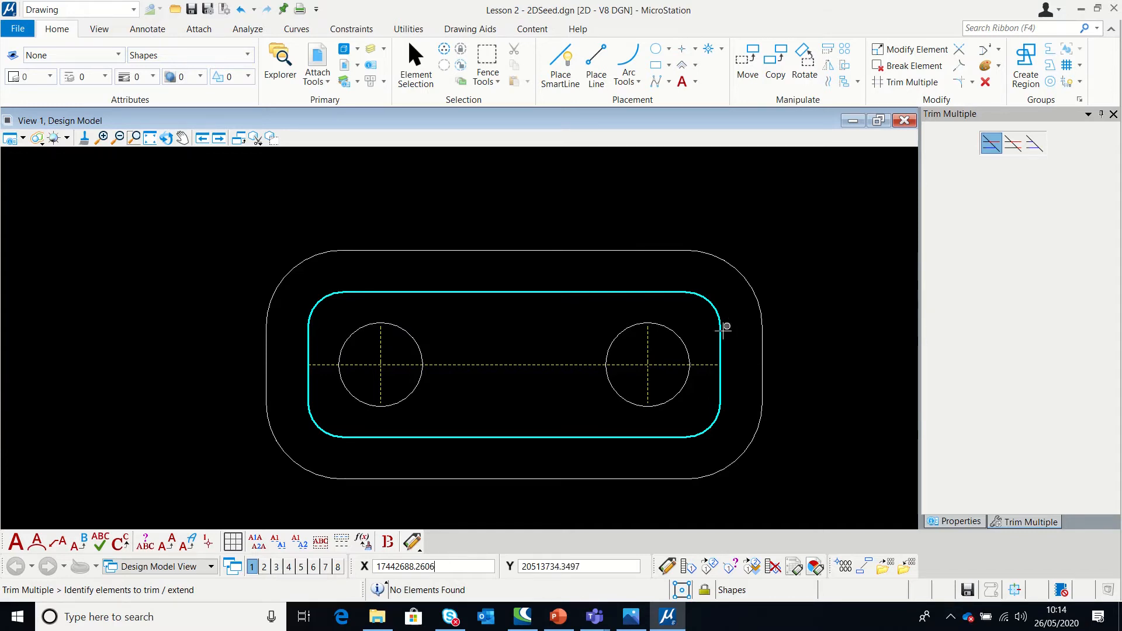
Extend the vertical centerlines of both holes up and down to the inner offset outline.
scroll(618, 324, up, 2)
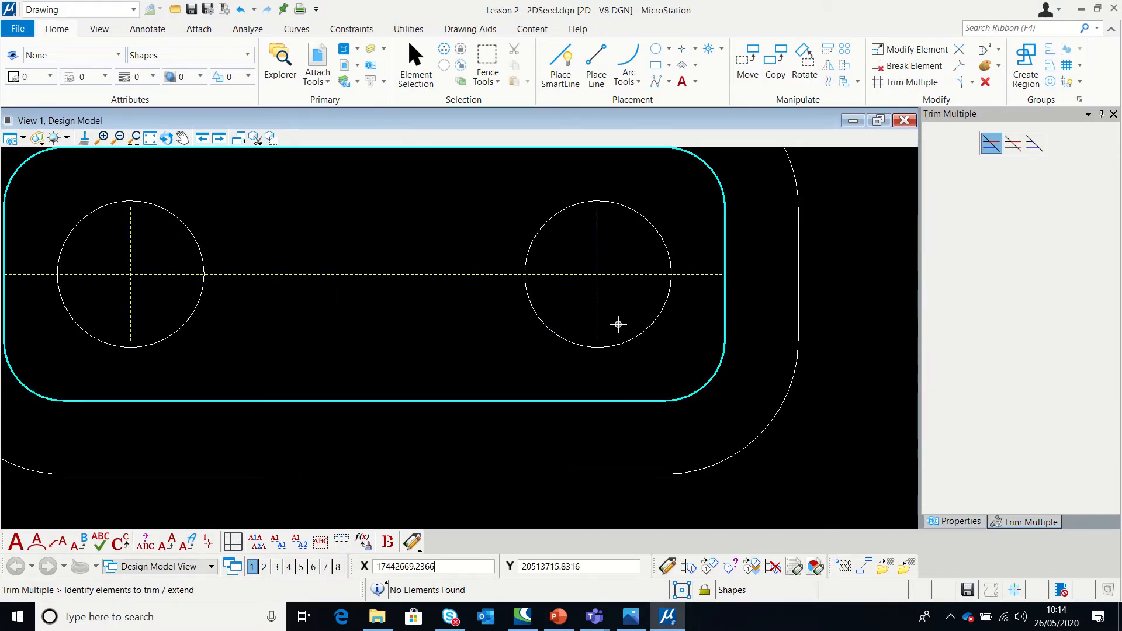
click(619, 325)
click(578, 324)
middle_drag(615, 219, 623, 290)
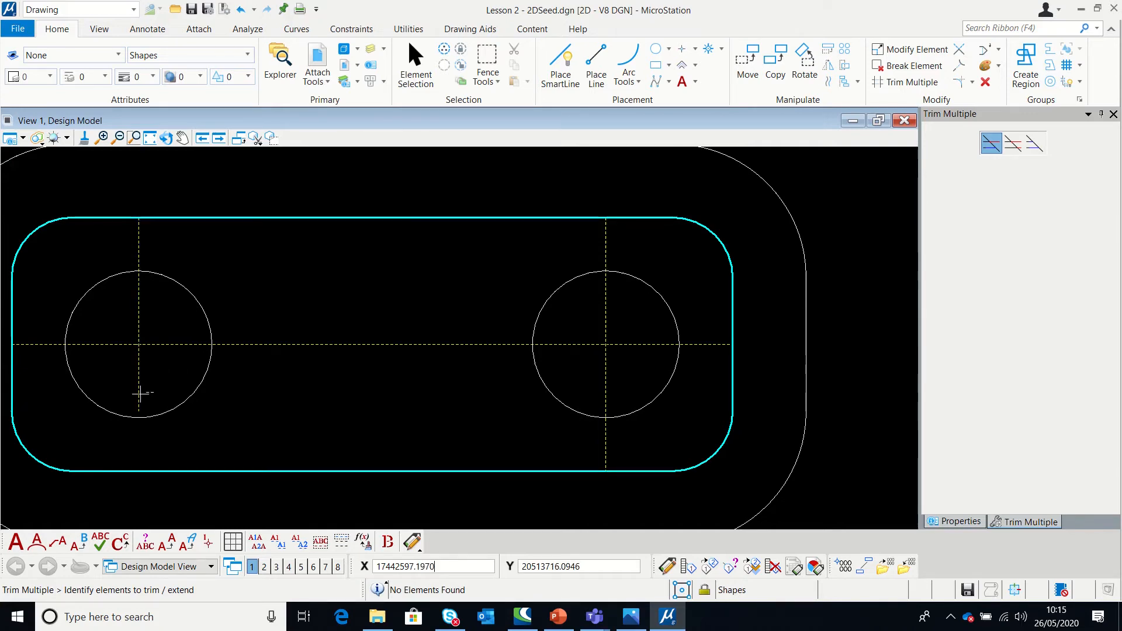
scroll(407, 361, down, 2)
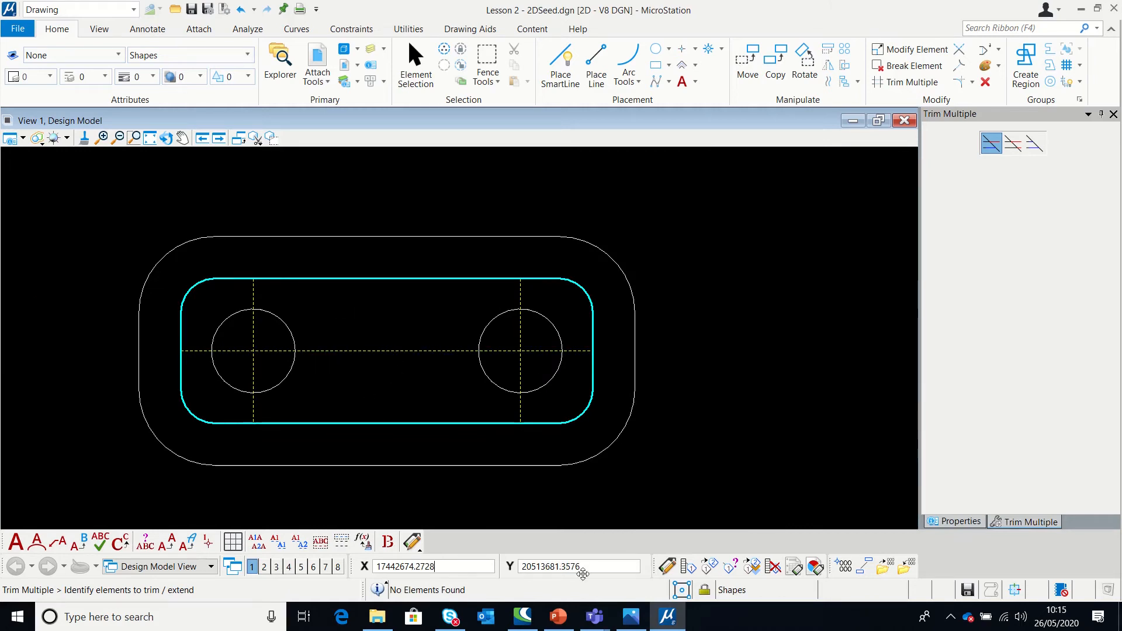
Check the tutorial drawing in Photos and, back in MicroStation, change the class of the inner offset outline's lines and arcs to Construction.
click(631, 618)
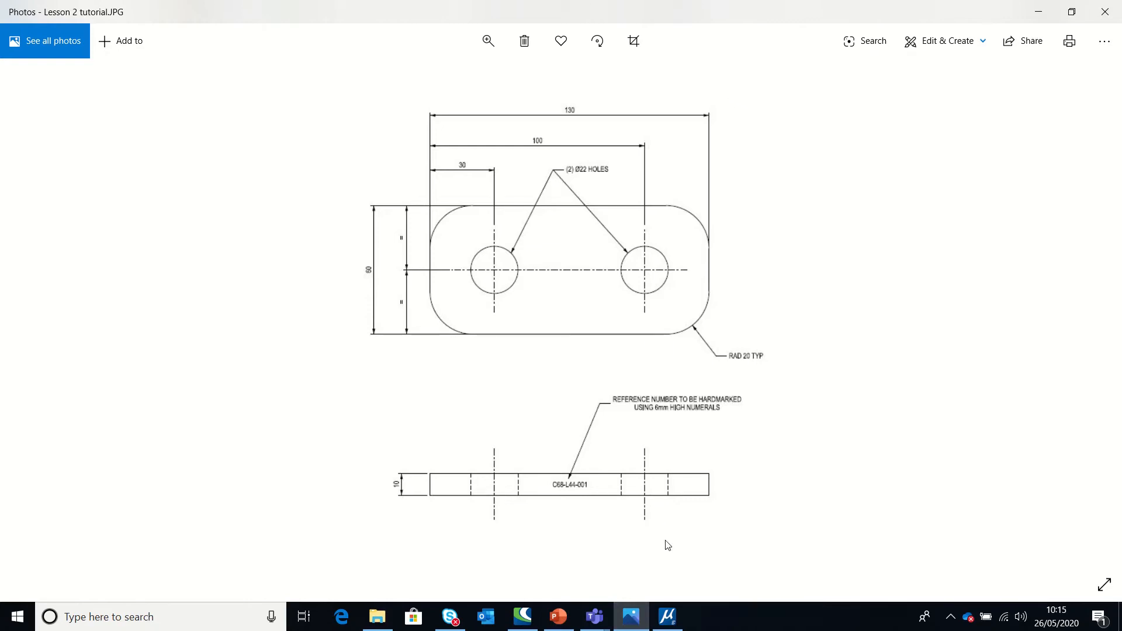
click(666, 620)
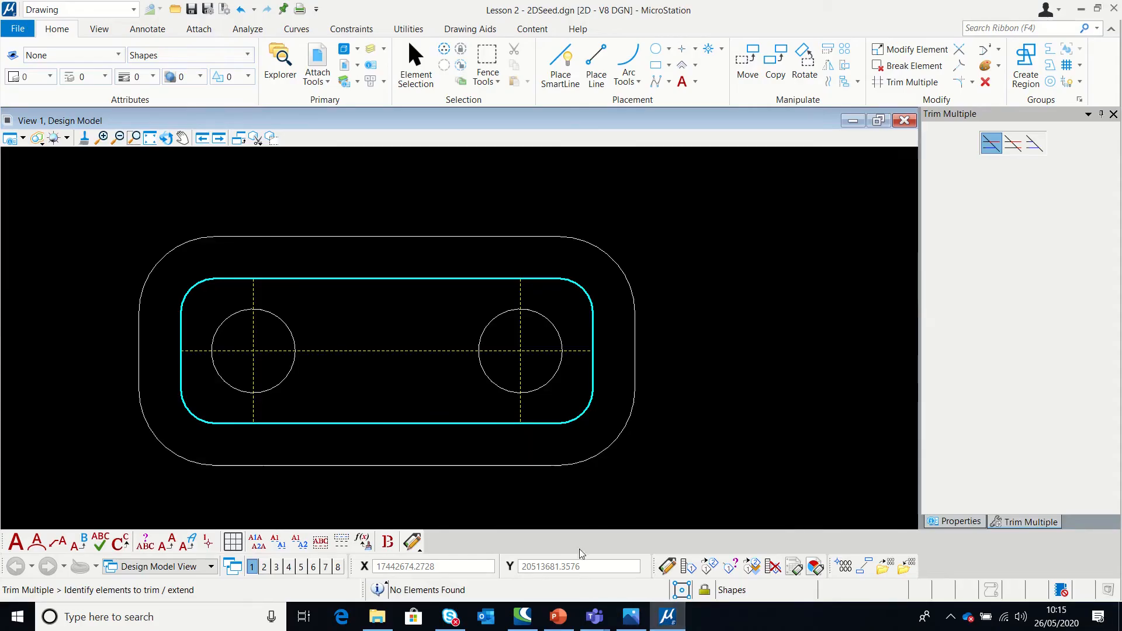
click(974, 523)
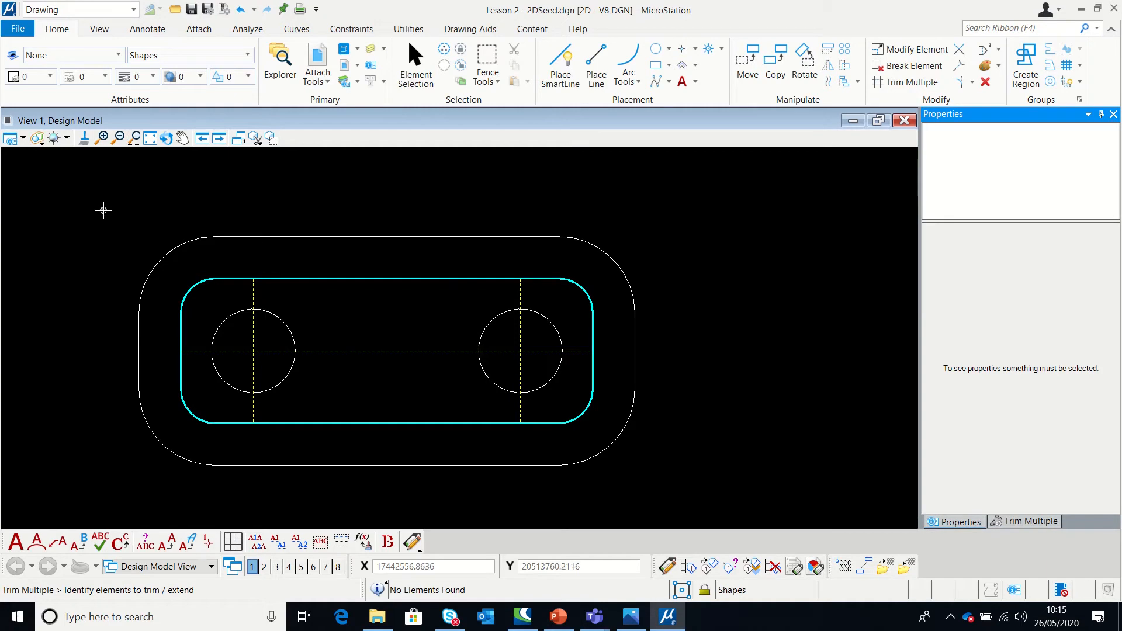
key(Escape)
click(578, 288)
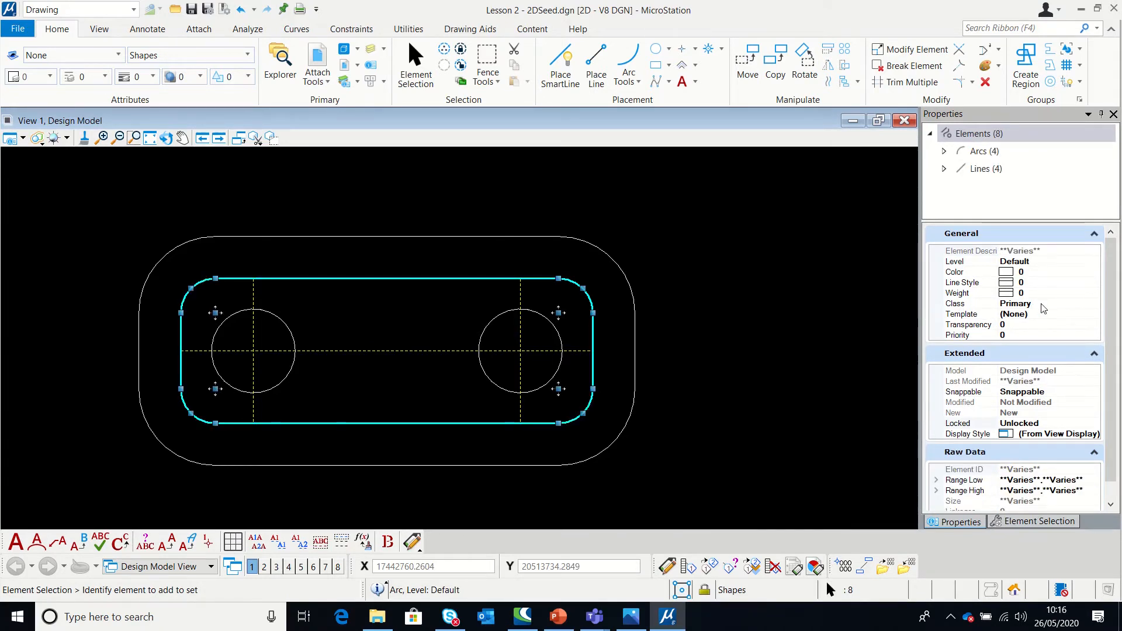
click(1042, 304)
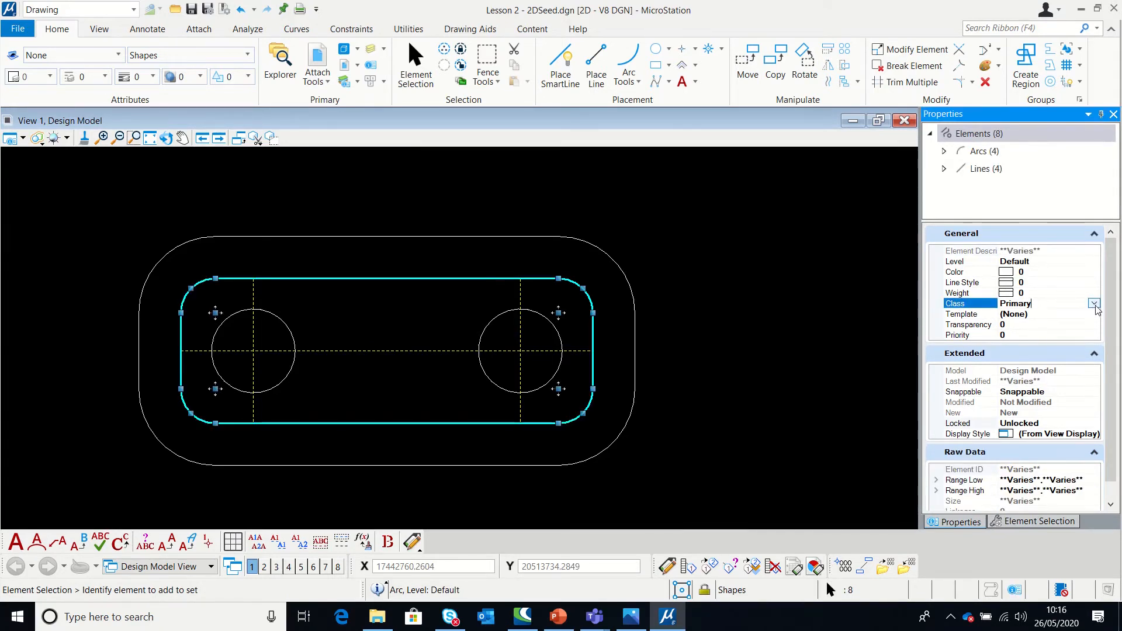
click(1094, 304)
click(1023, 326)
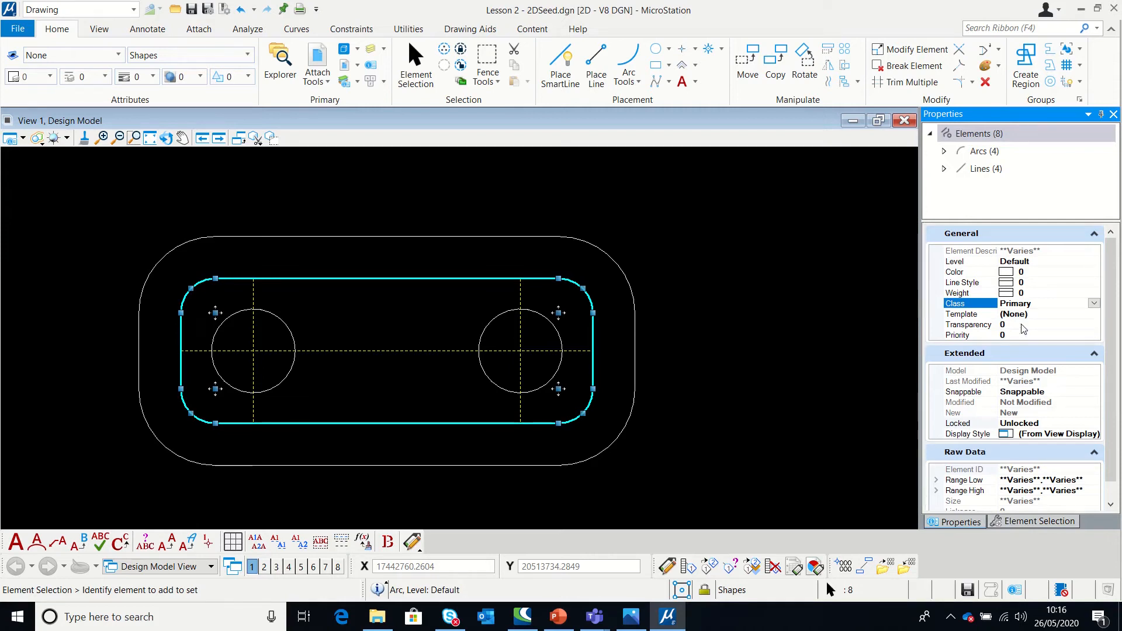
click(806, 301)
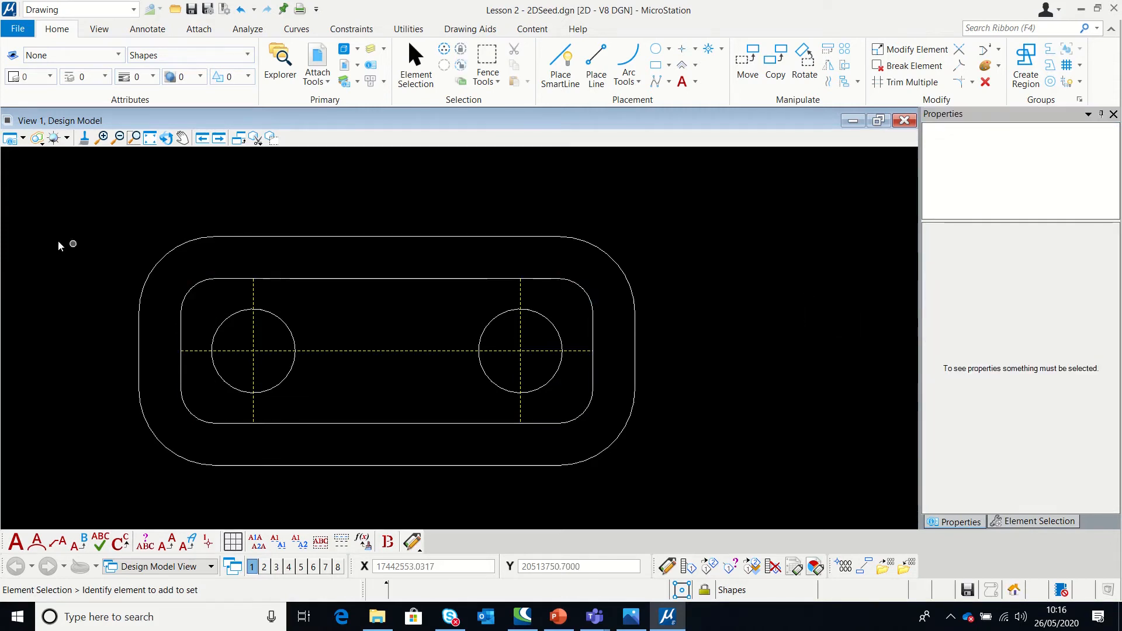
Turn off the display of constructions in View 1 to view the plate without the inner outline, and turn it back on.
click(23, 138)
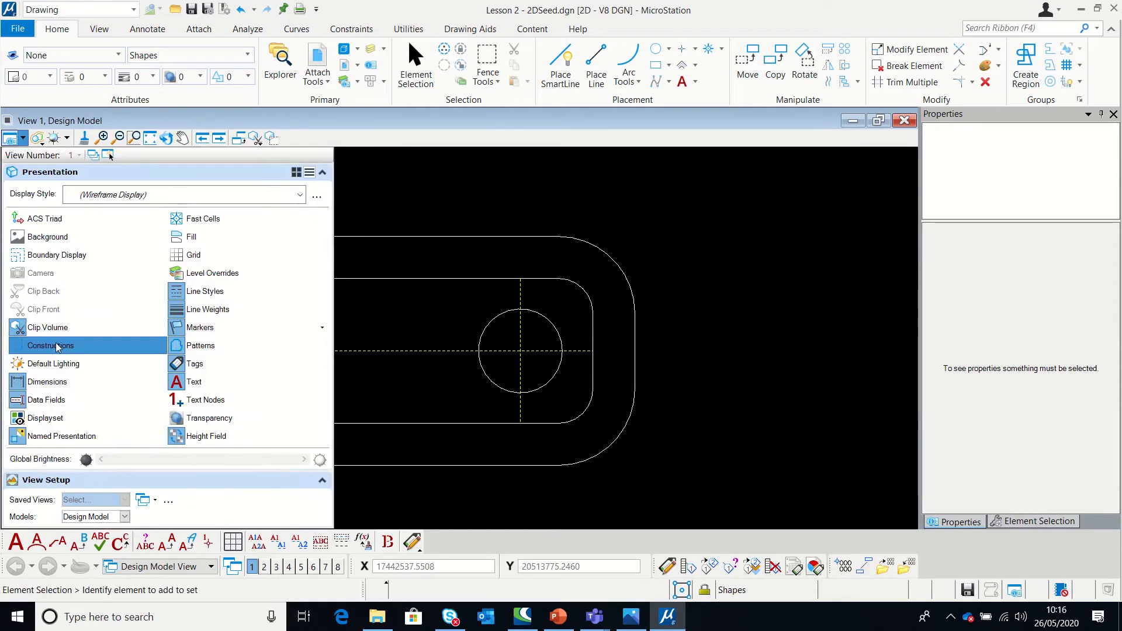
click(57, 347)
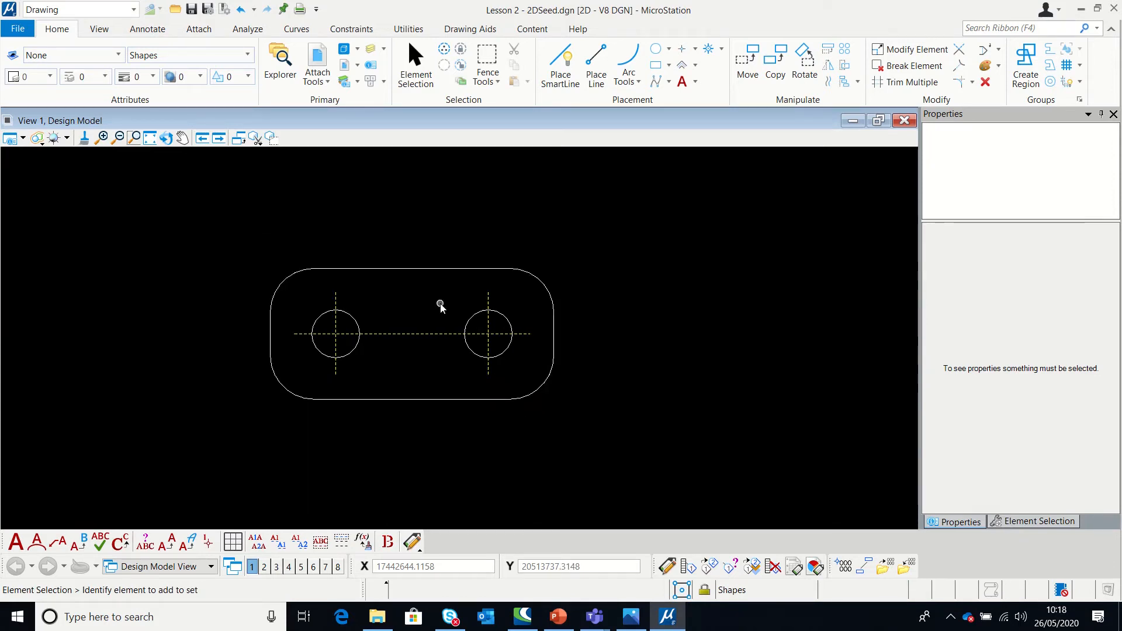
scroll(420, 283, down, 2)
scroll(409, 301, up, 2)
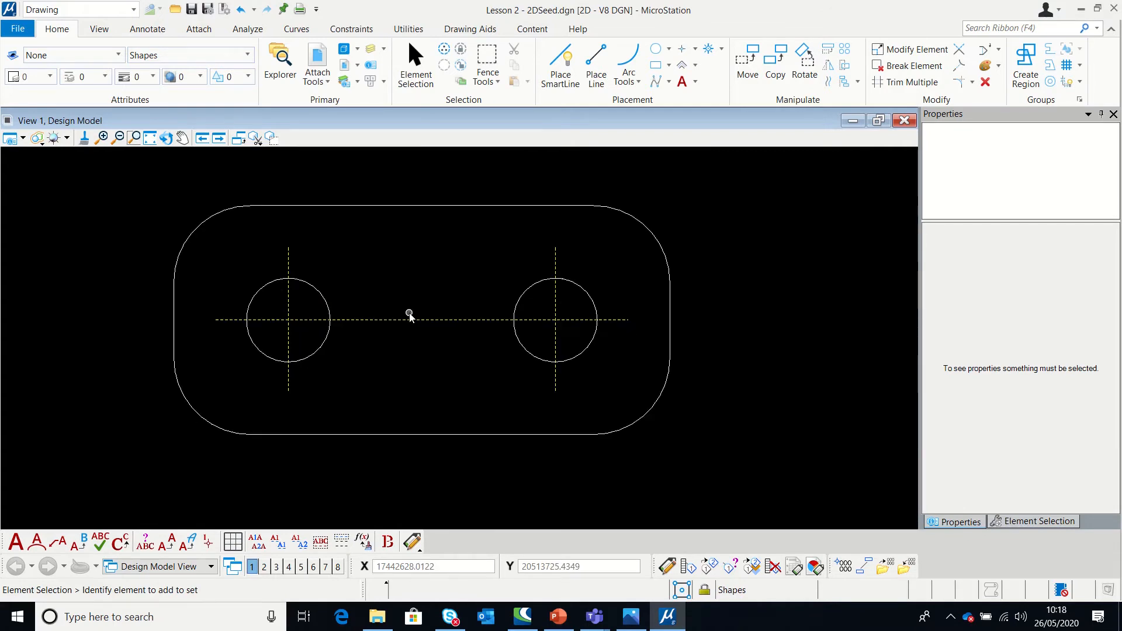
scroll(426, 213, down, 2)
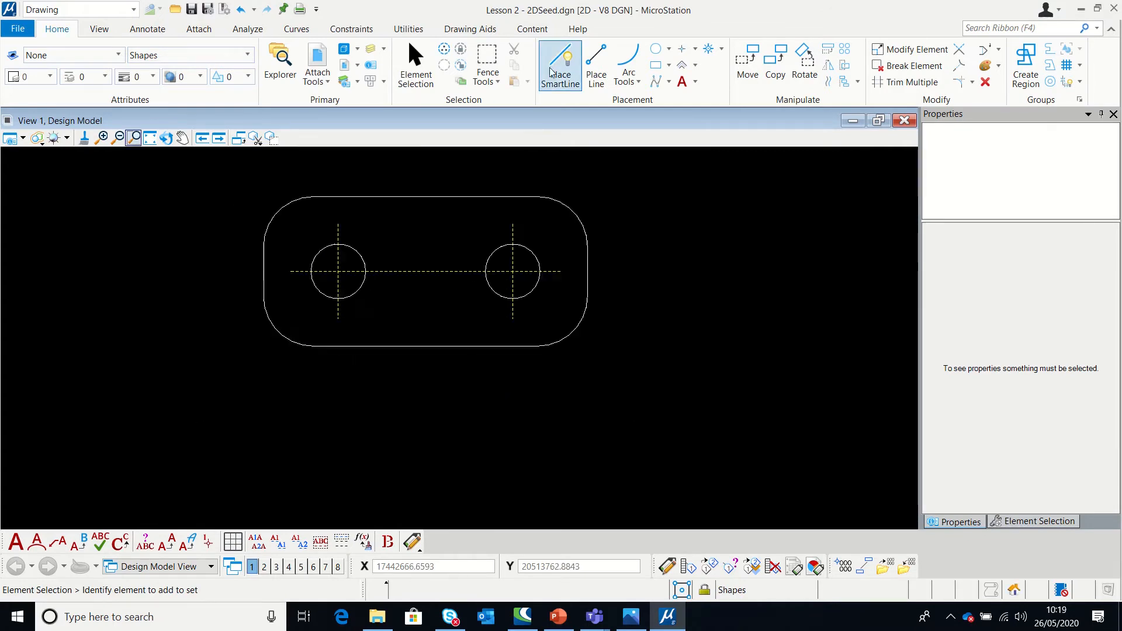
click(21, 139)
click(41, 346)
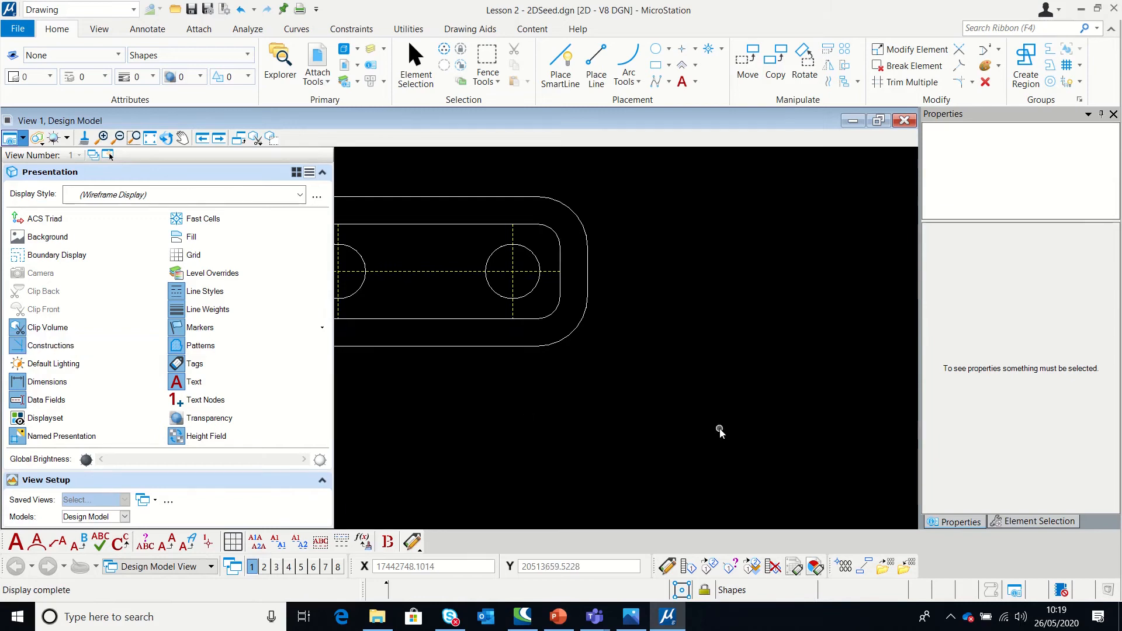
Draw two vertical SmartLines 150 long, straight down from the midpoints of the plate's right and left edges.
click(719, 429)
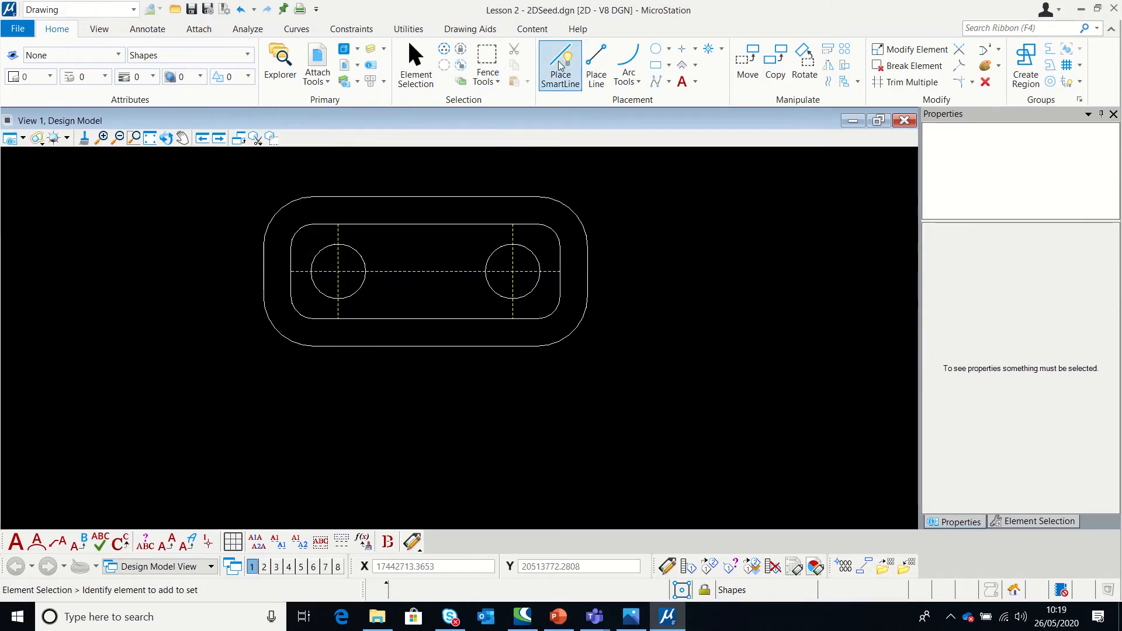
click(561, 66)
click(587, 270)
scroll(587, 271, down, 1)
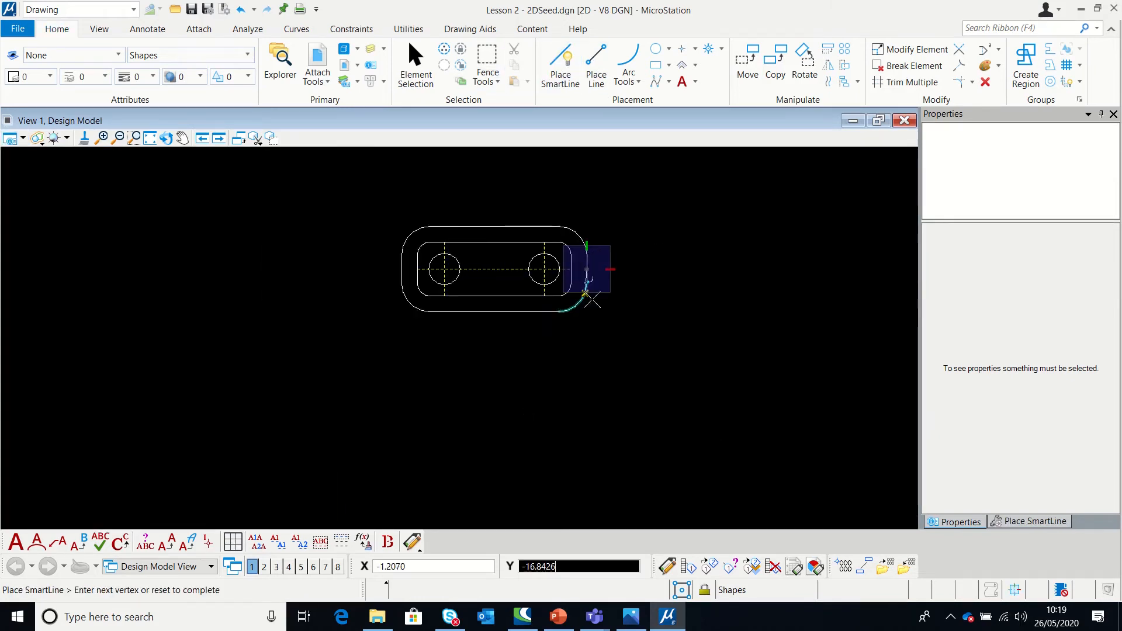
text(150)
click(592, 403)
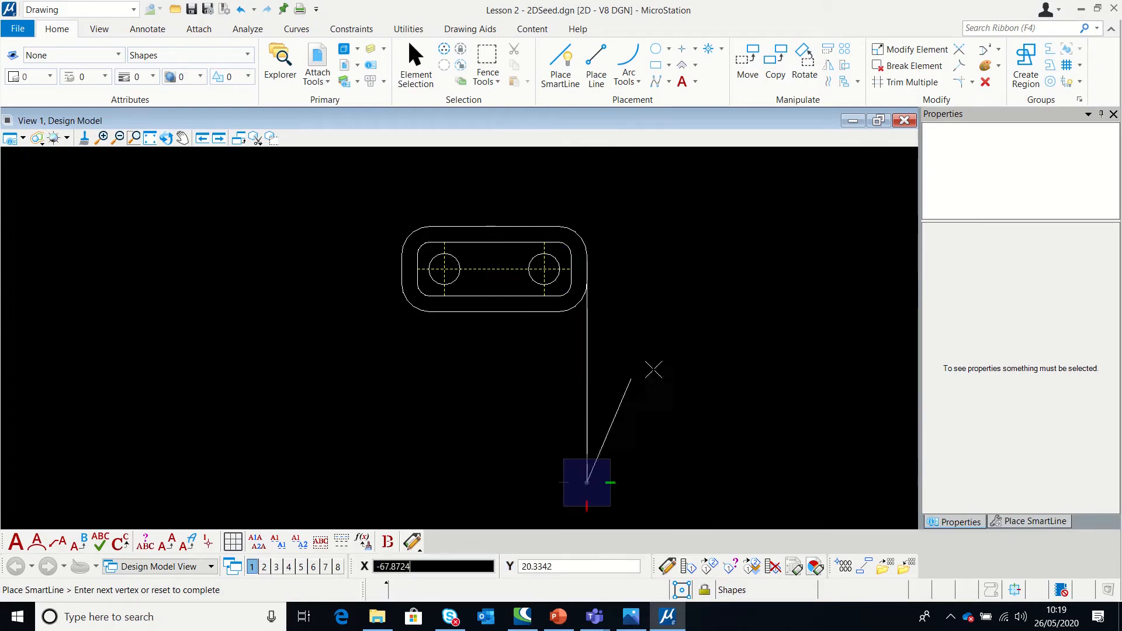
right_click(651, 369)
click(401, 270)
text(150)
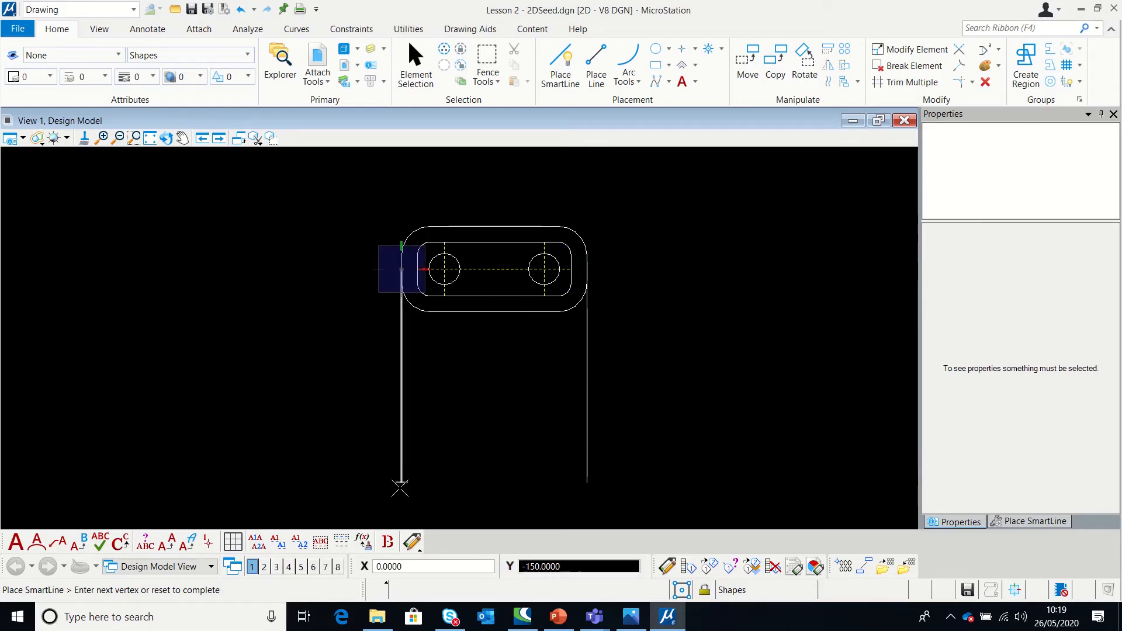
click(400, 488)
right_click(388, 355)
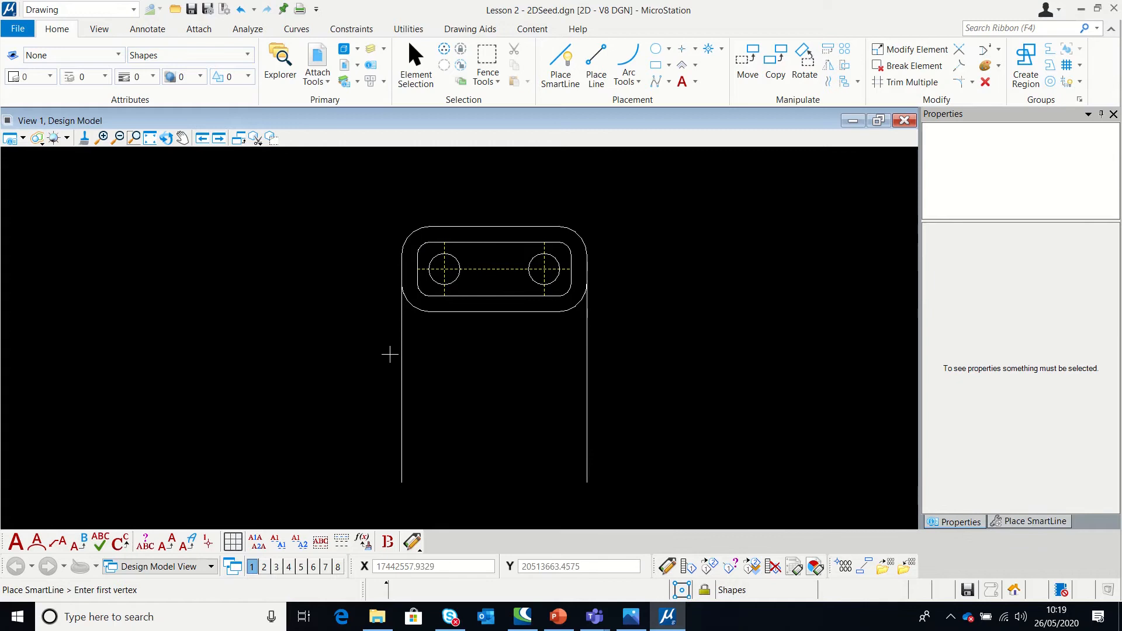
Place a 130 by 10 block for the side view, starting at the lower end of the plate's left projection line.
click(655, 65)
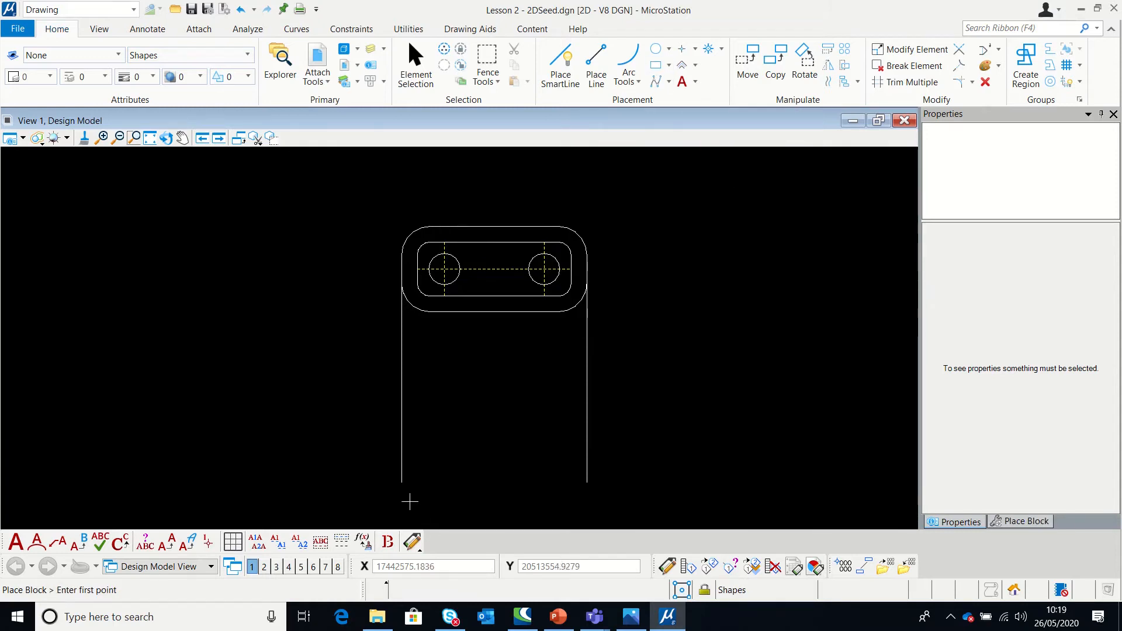
click(401, 483)
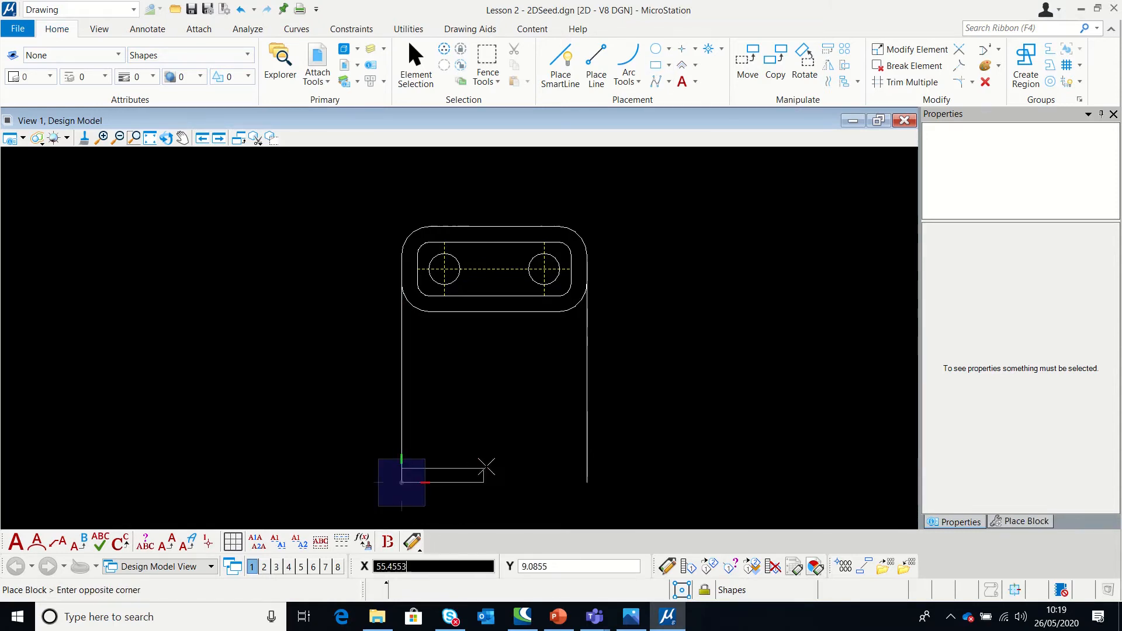
text(130)
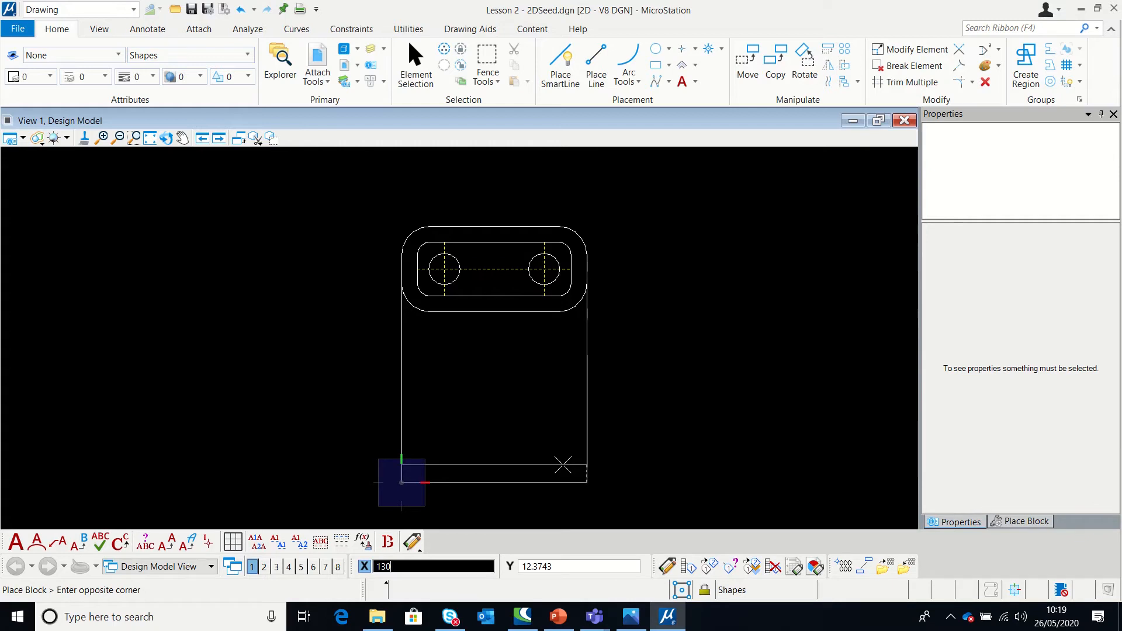
key(Tab)
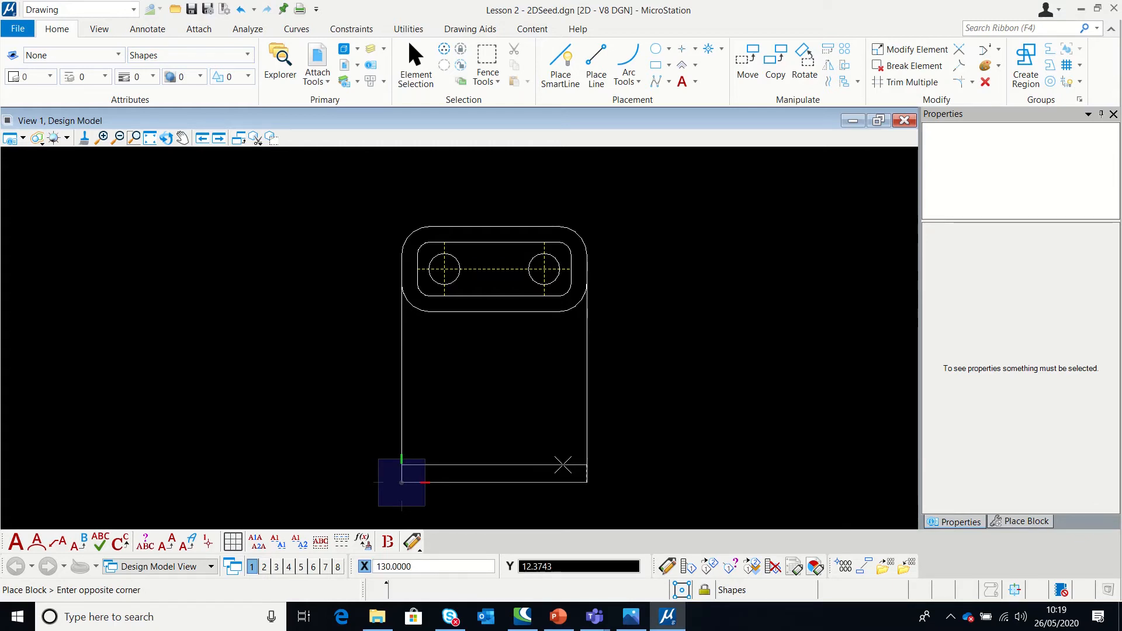
text(10)
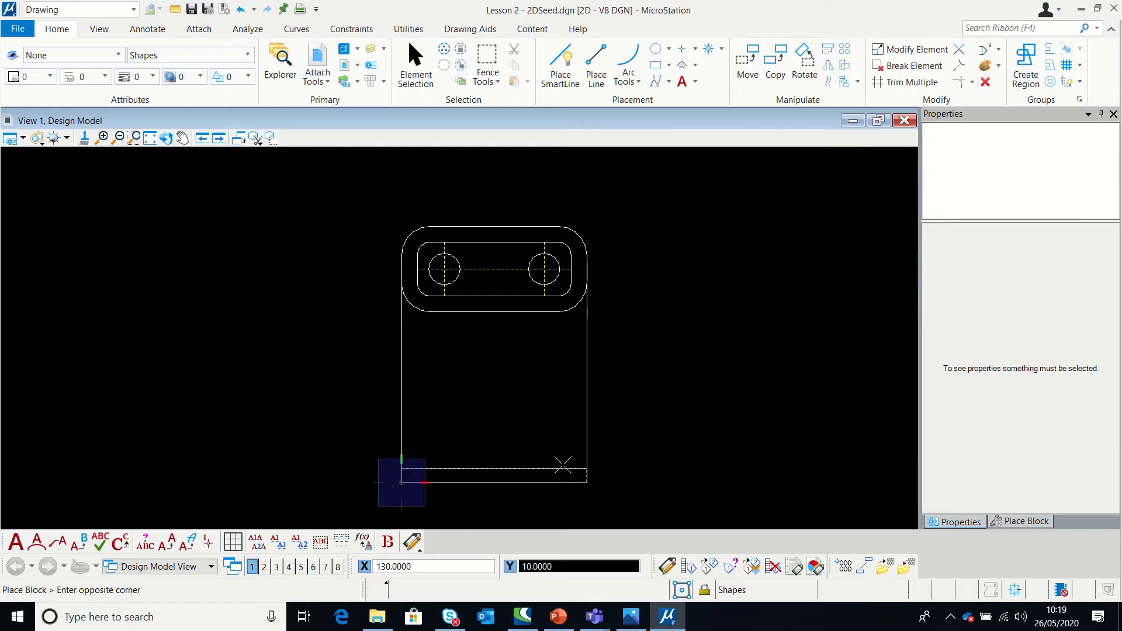
click(563, 466)
Change the Construction level's line style to 4 in the Level Manager.
click(189, 55)
click(167, 371)
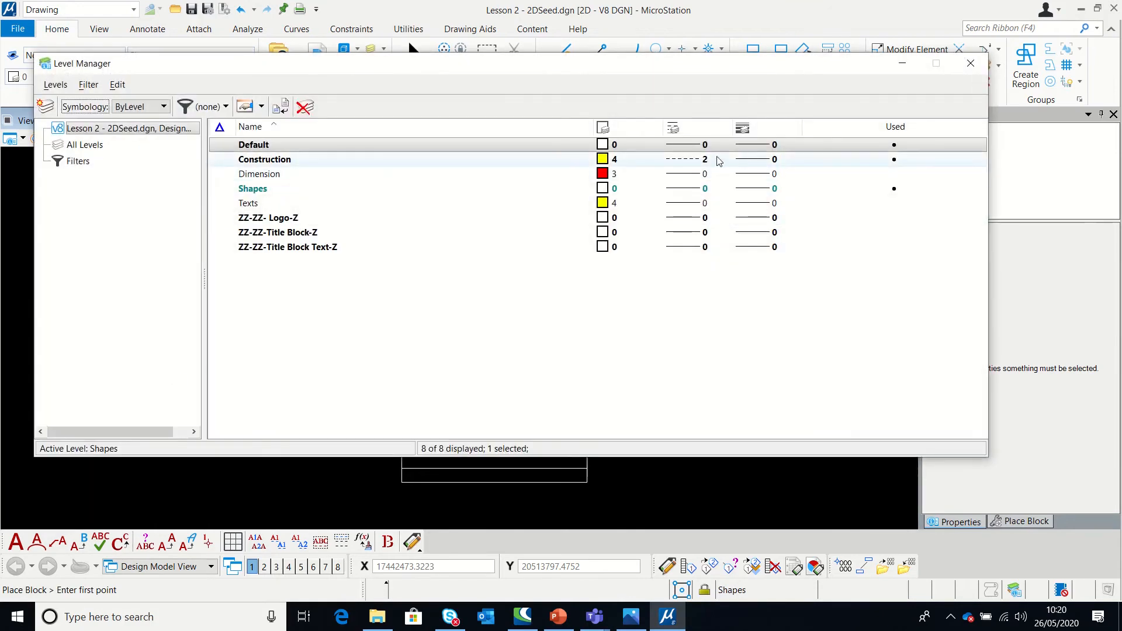
click(699, 161)
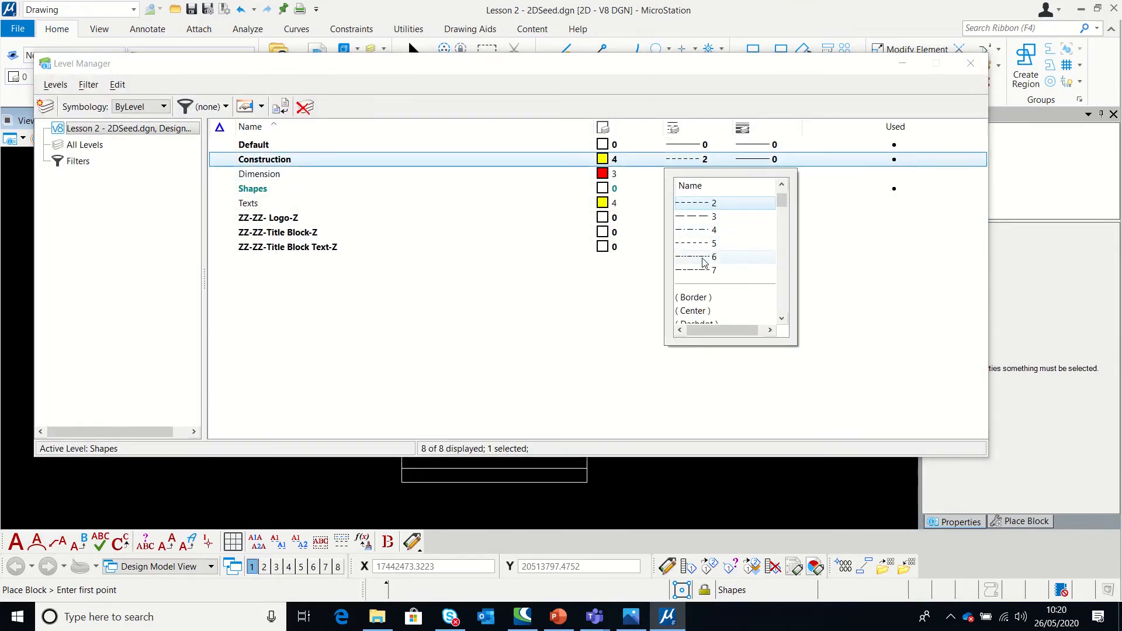
click(692, 234)
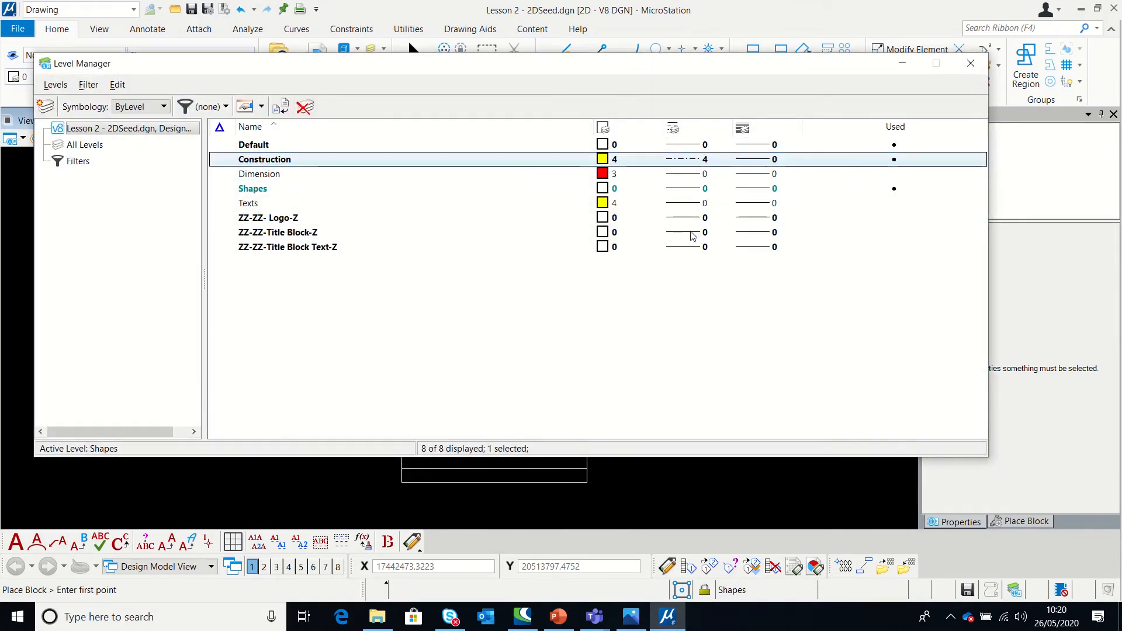
Create a level named Hidden with line style 2 and make it the active level.
click(46, 106)
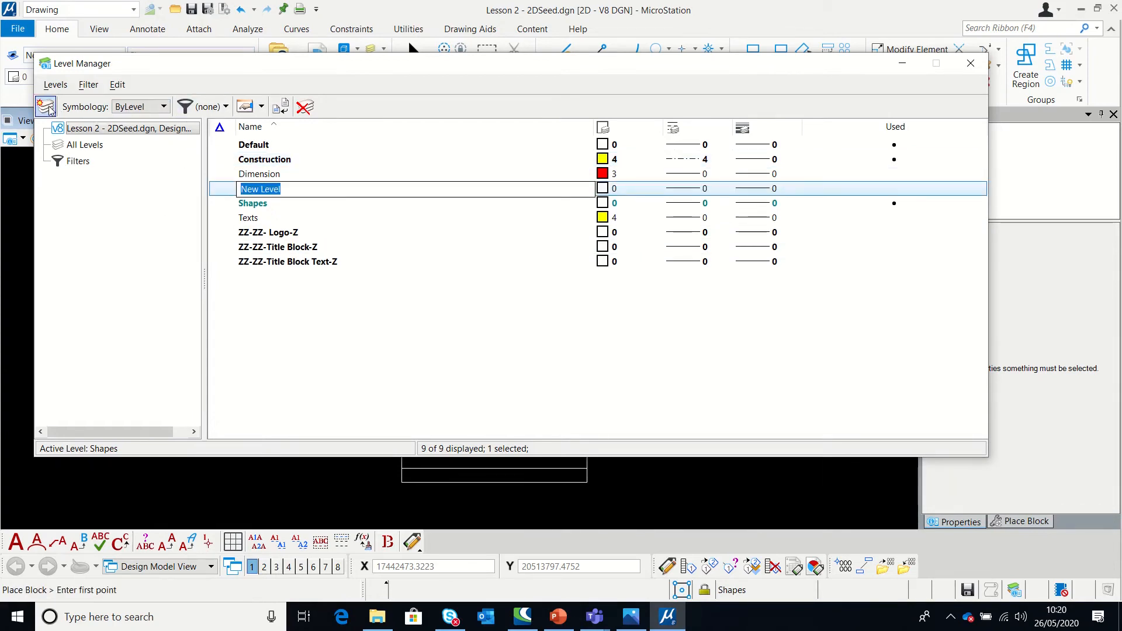
text(Hidden)
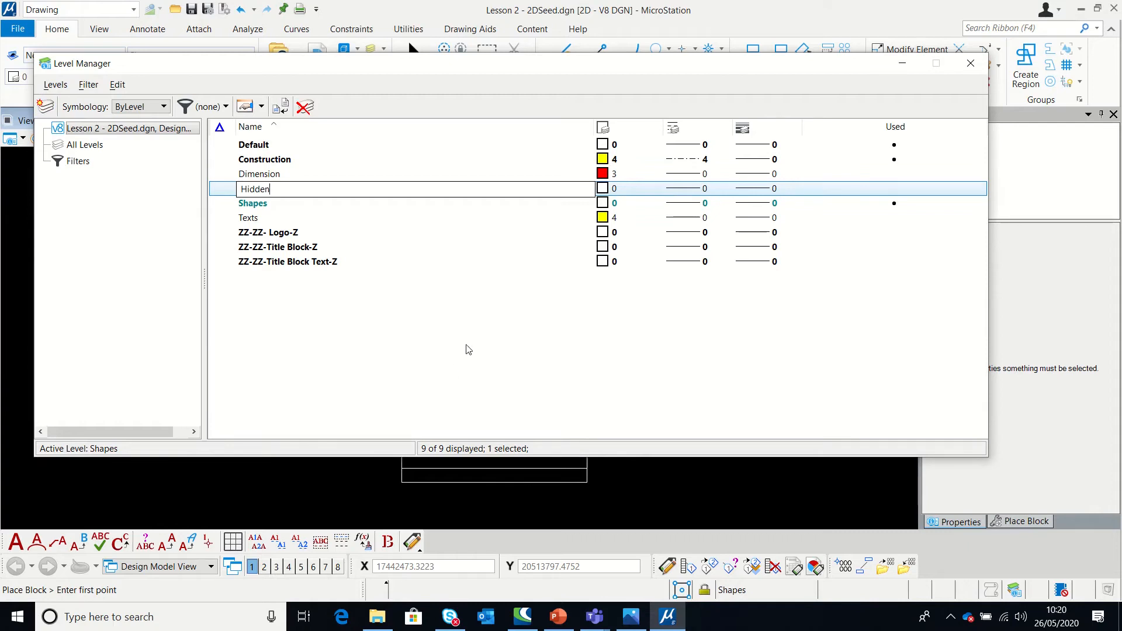
click(672, 190)
click(672, 190)
click(690, 260)
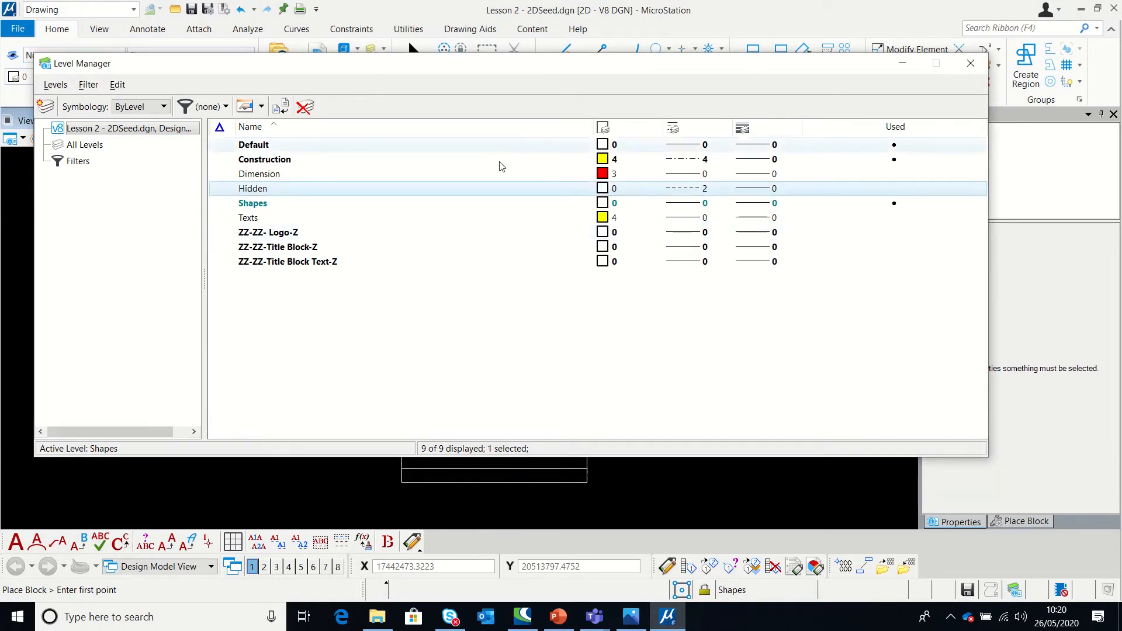
double_click(251, 189)
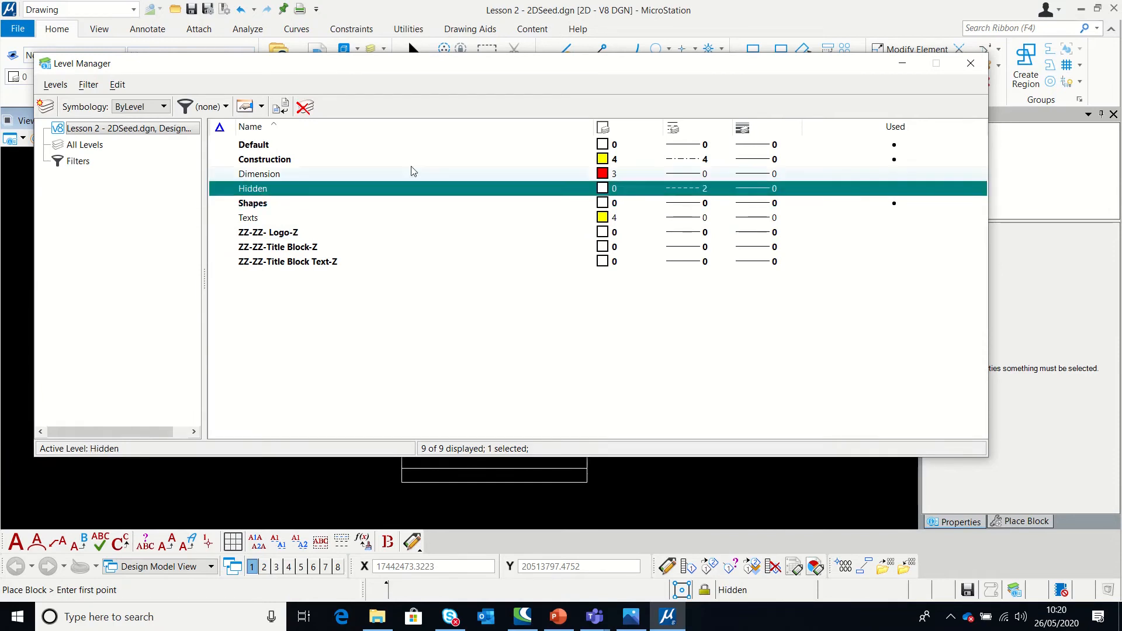
click(971, 63)
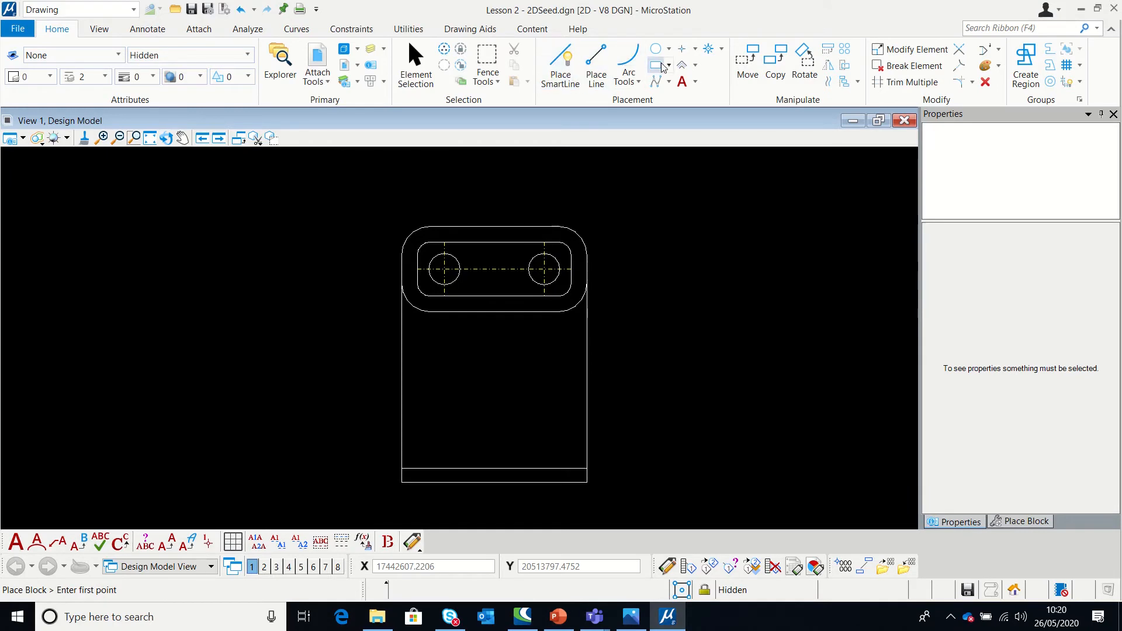
Draw vertical hidden SmartLines from the left and right edges of both holes down past the side-view block.
click(560, 63)
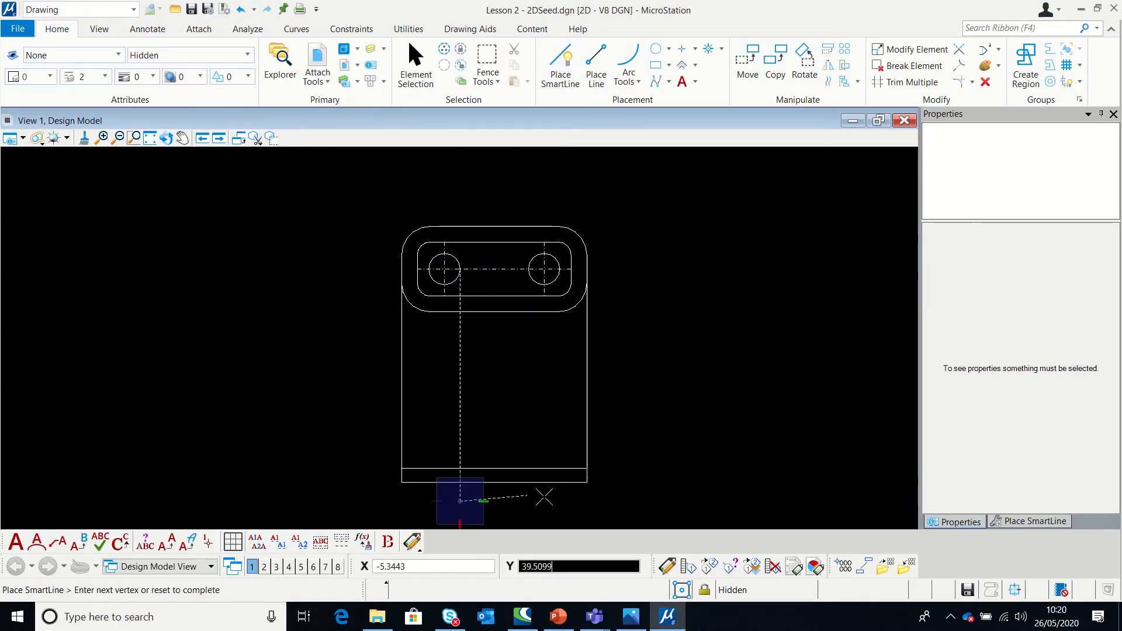
click(430, 271)
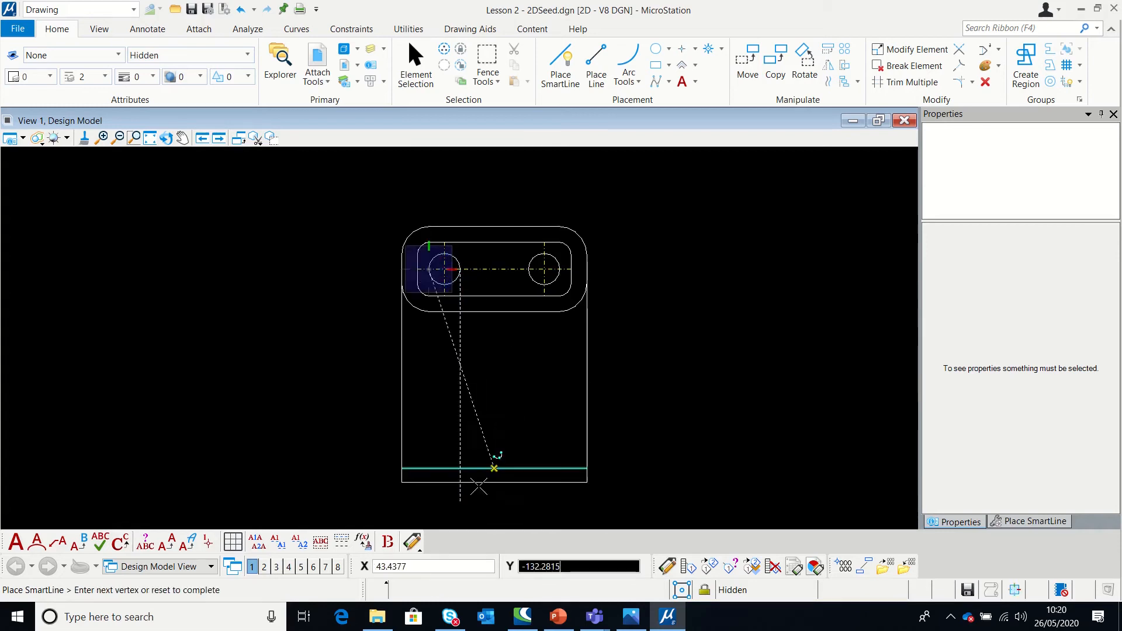
click(429, 501)
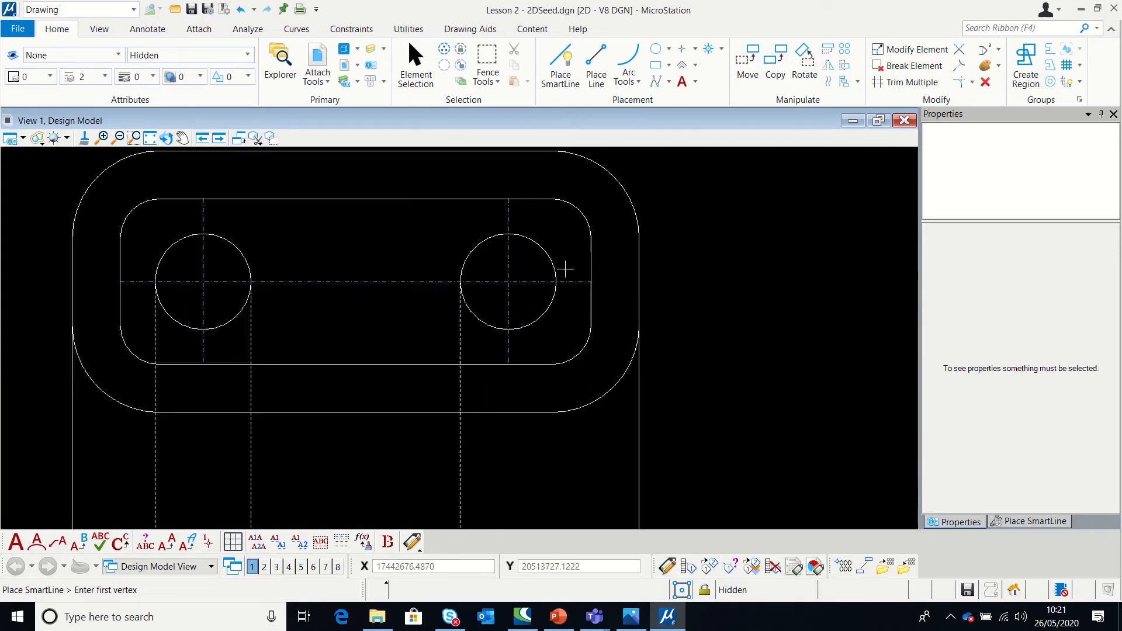
scroll(567, 297, up, 5)
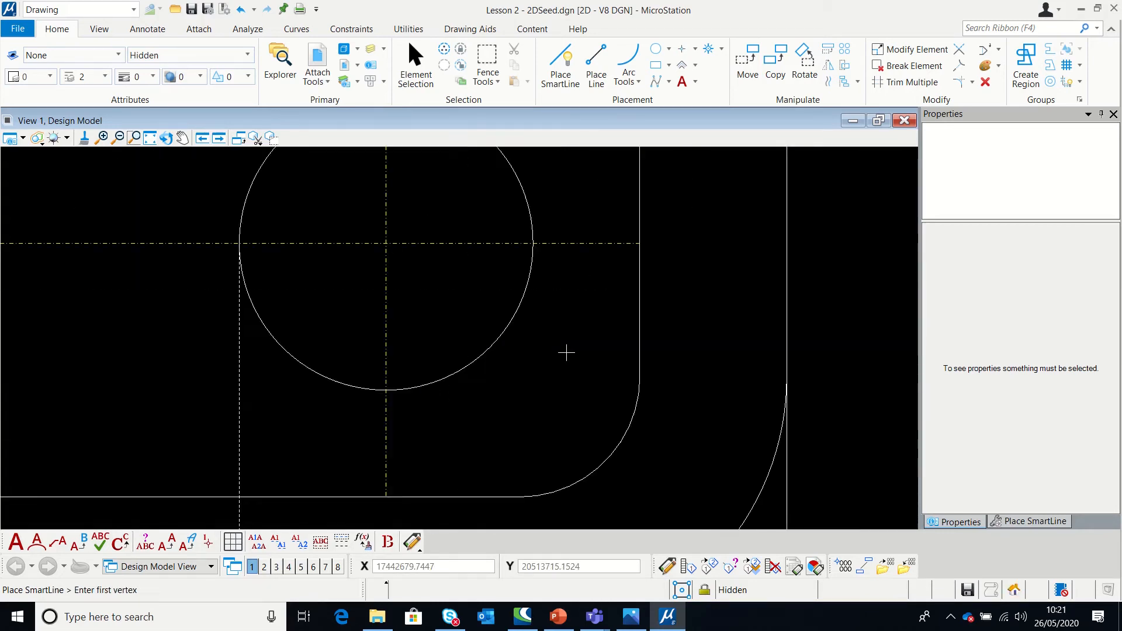
click(533, 242)
scroll(534, 241, down, 5)
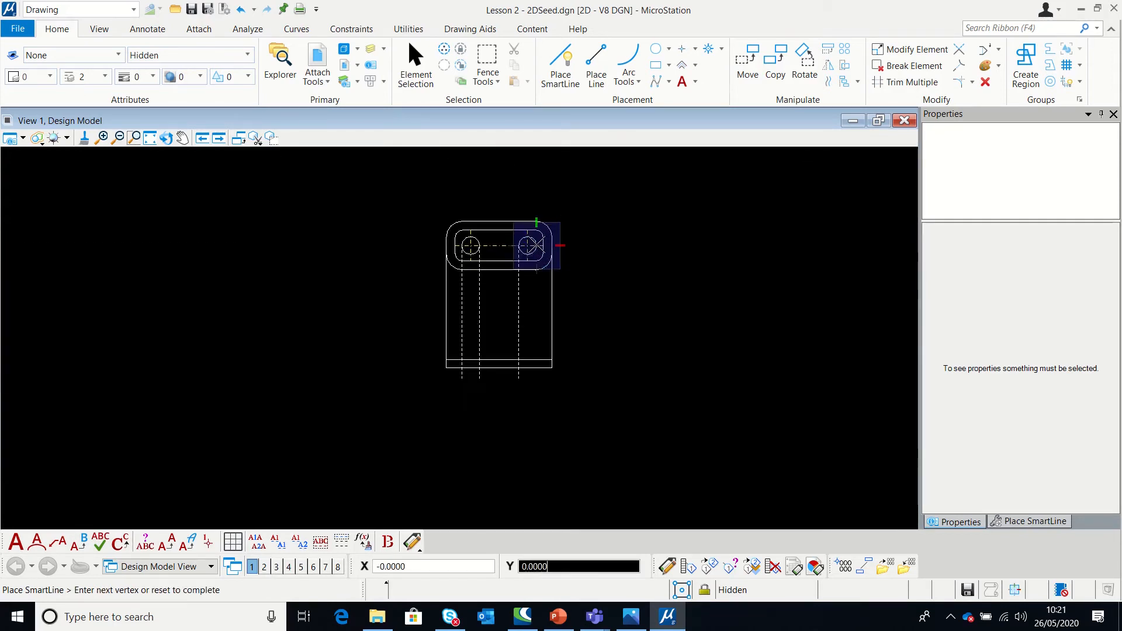
scroll(528, 260, up, 5)
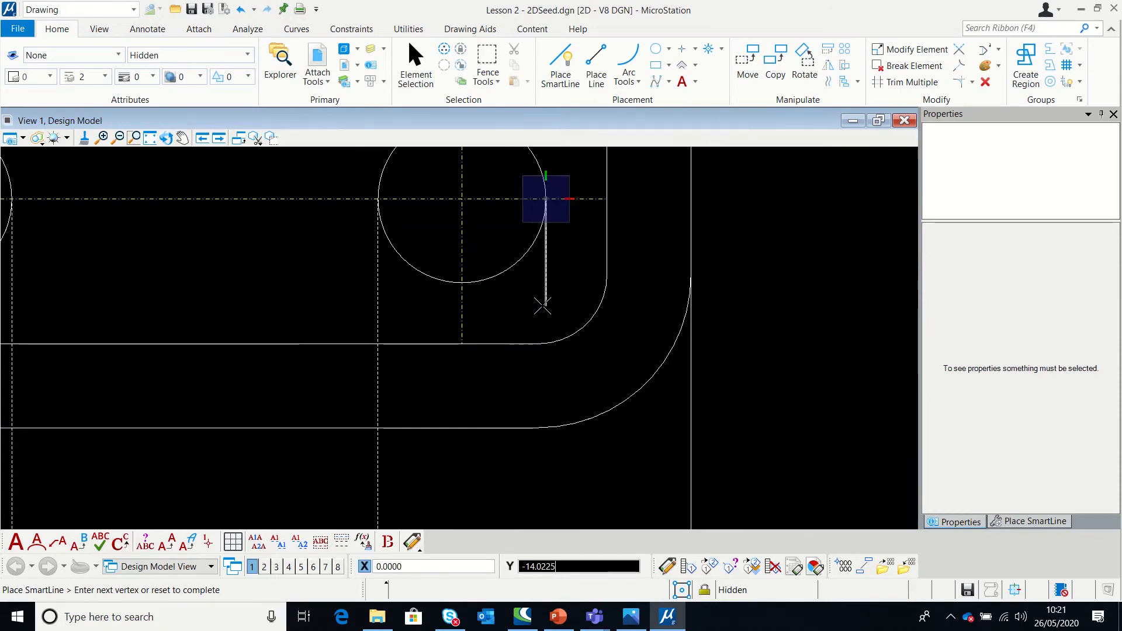
scroll(535, 257, down, 4)
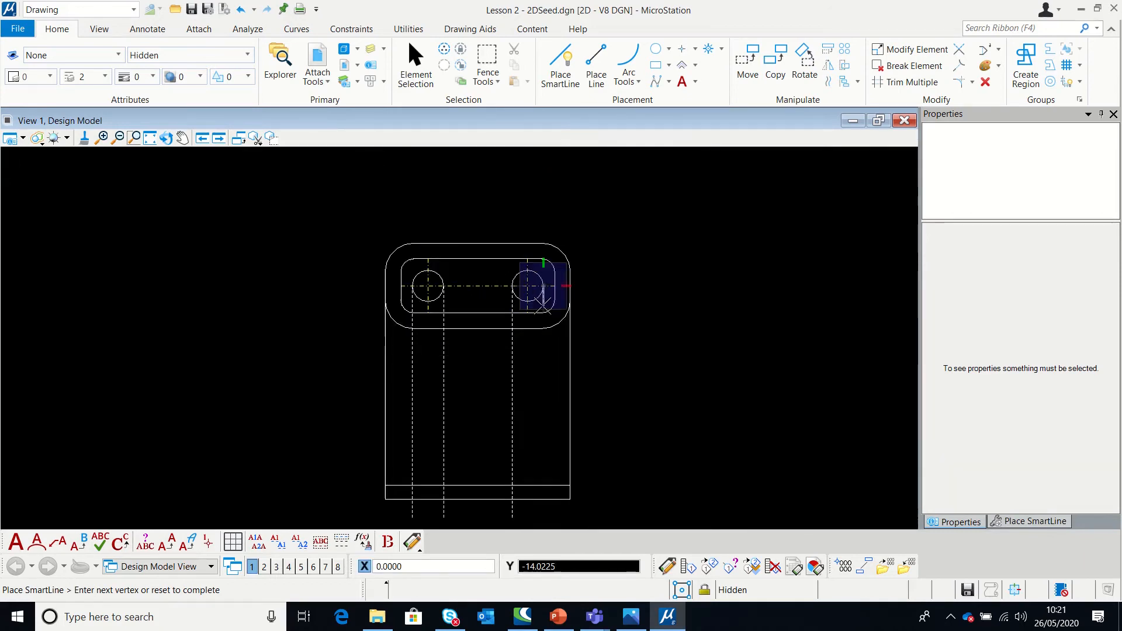
click(543, 517)
right_click(643, 476)
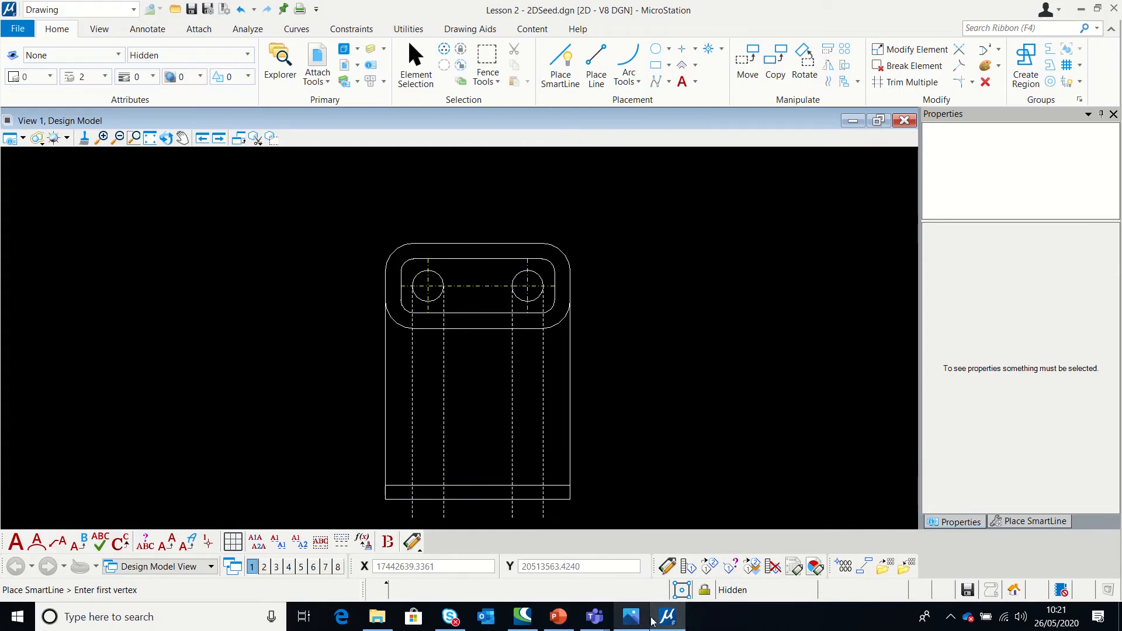
Check the tutorial drawing in Photos and, back in MicroStation, trim all projection lines outside the side-view block with Trim Multiple, using the block as cutting element.
click(631, 616)
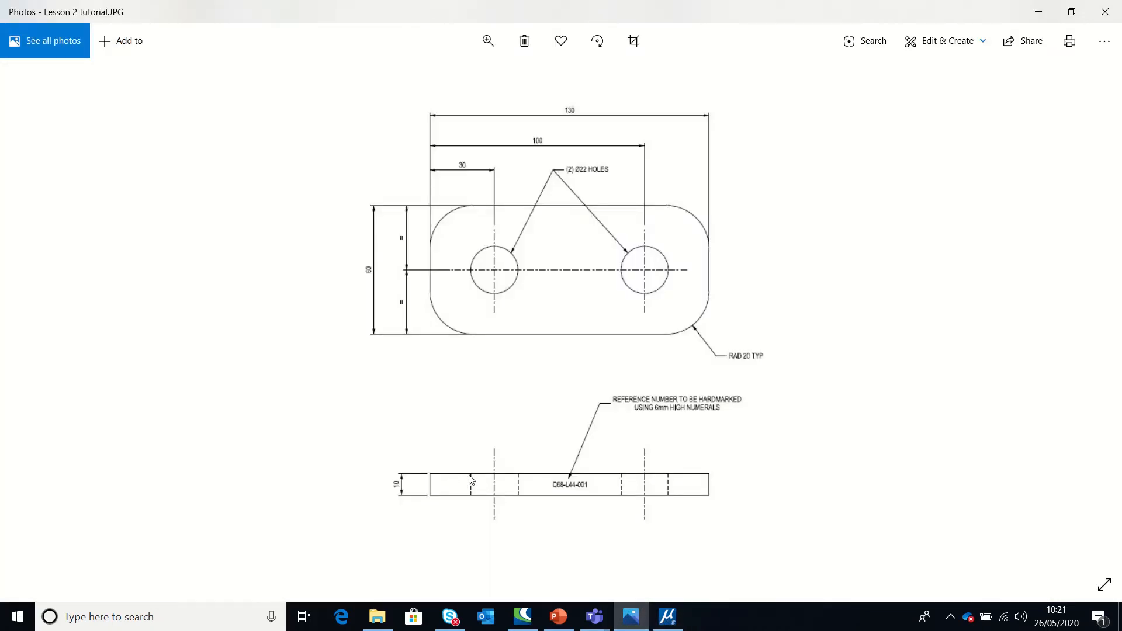
click(667, 619)
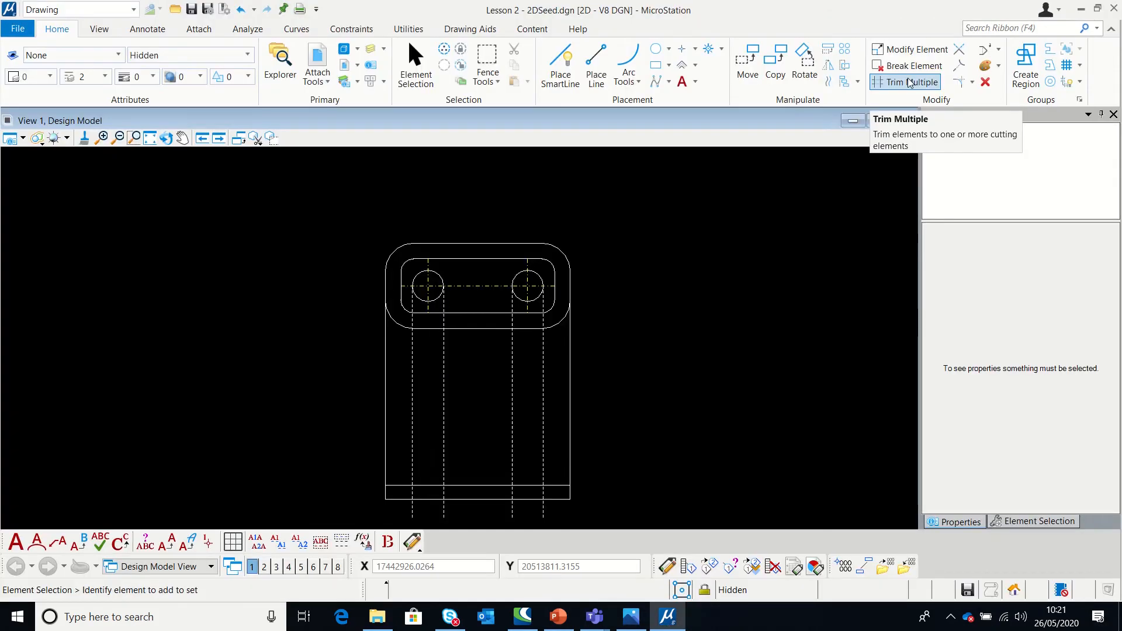
click(489, 485)
click(640, 473)
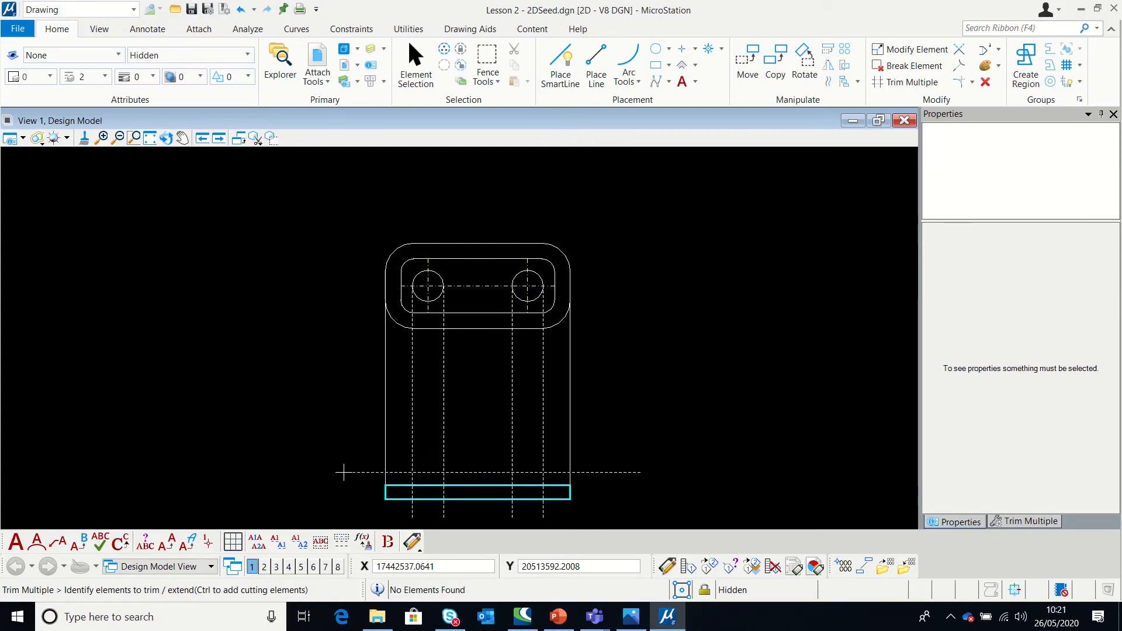
click(344, 472)
scroll(554, 374, down, 3)
scroll(508, 491, up, 3)
click(625, 426)
key(Escape)
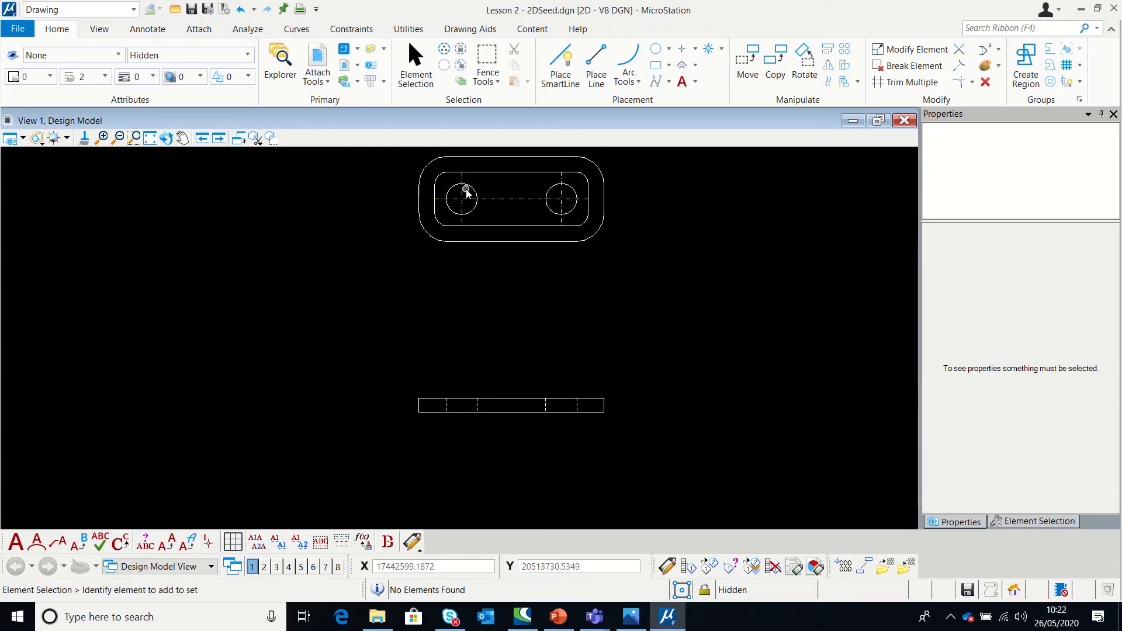
Copy both holes' vertical centerlines straight down onto the side view, centred on the block's mid-height.
click(462, 187)
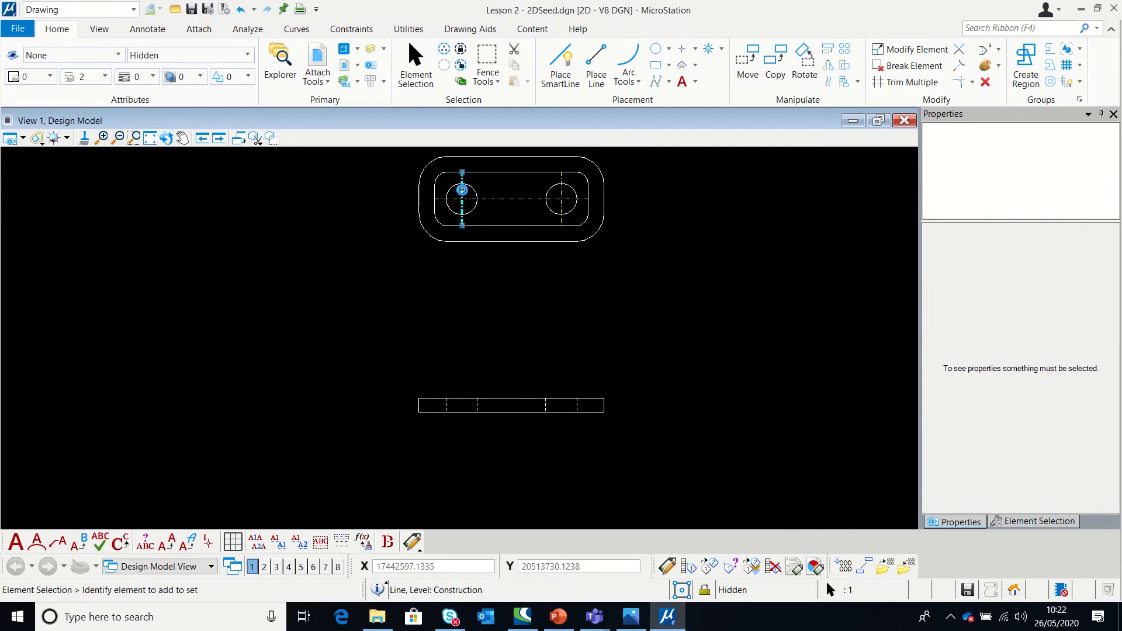
ctrl+click(562, 186)
click(776, 70)
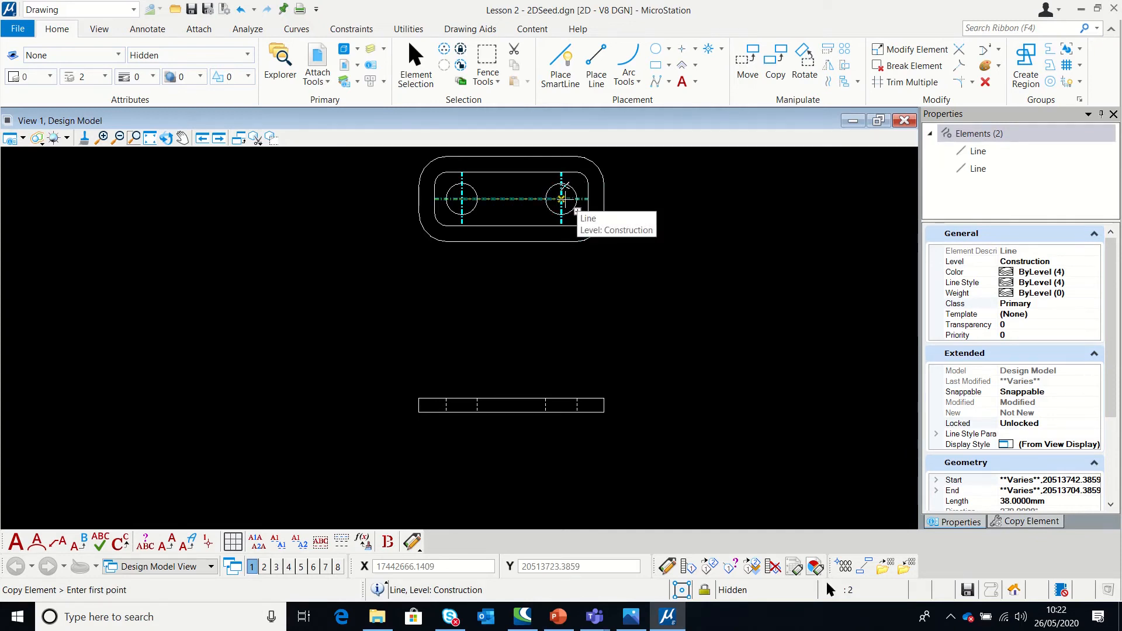
click(561, 199)
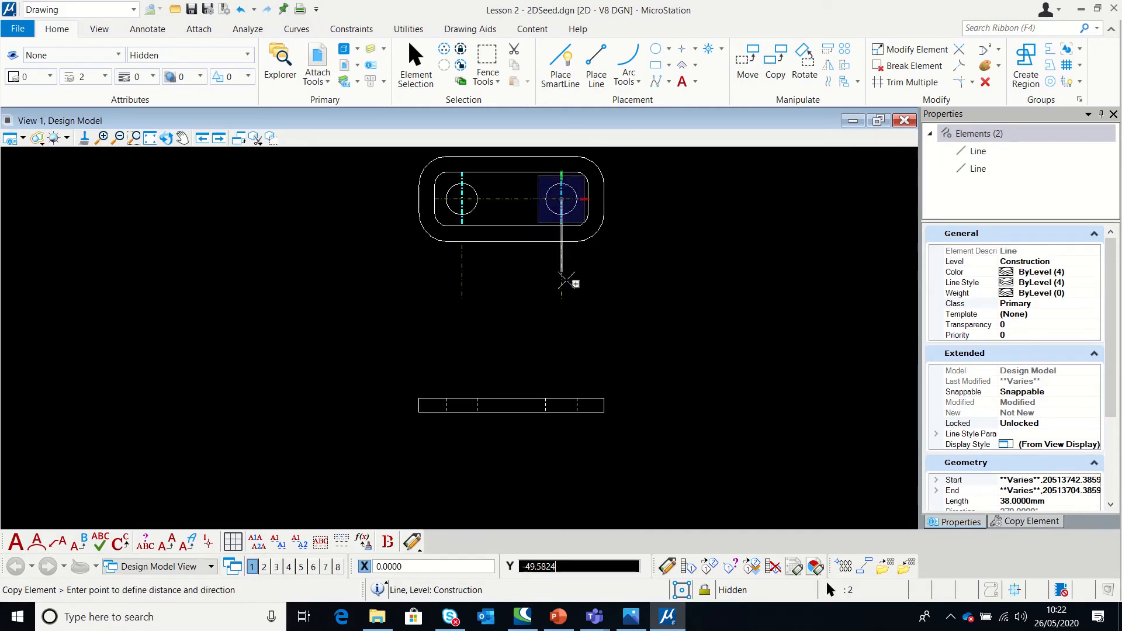
scroll(595, 412, up, 3)
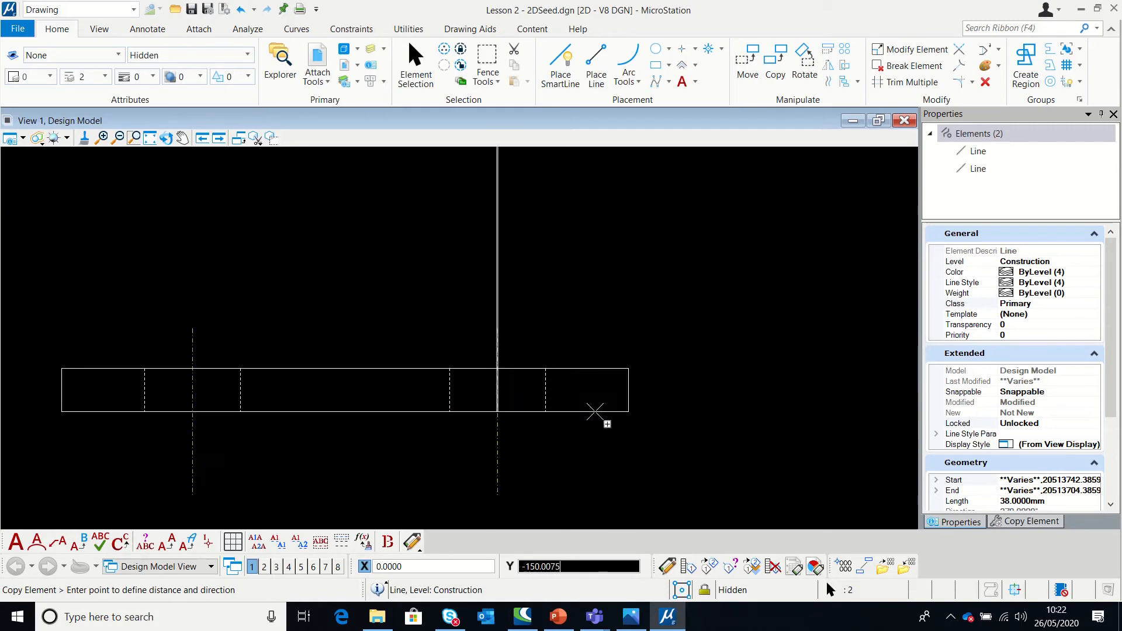
click(545, 390)
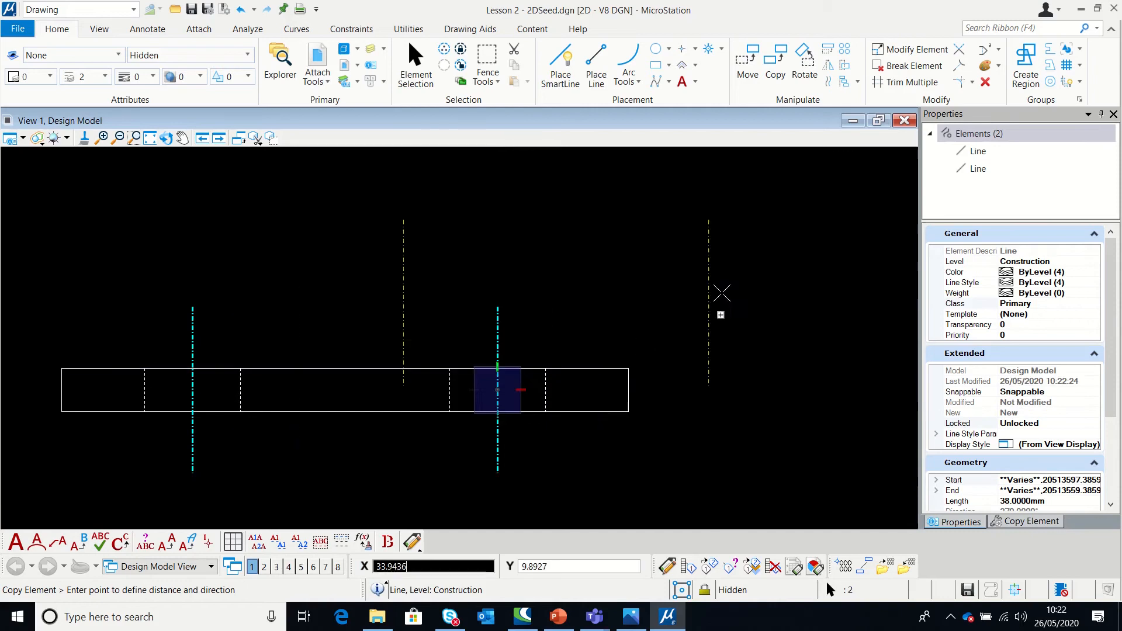
End the centerline copy and make Dimension the active level.
right_click(679, 321)
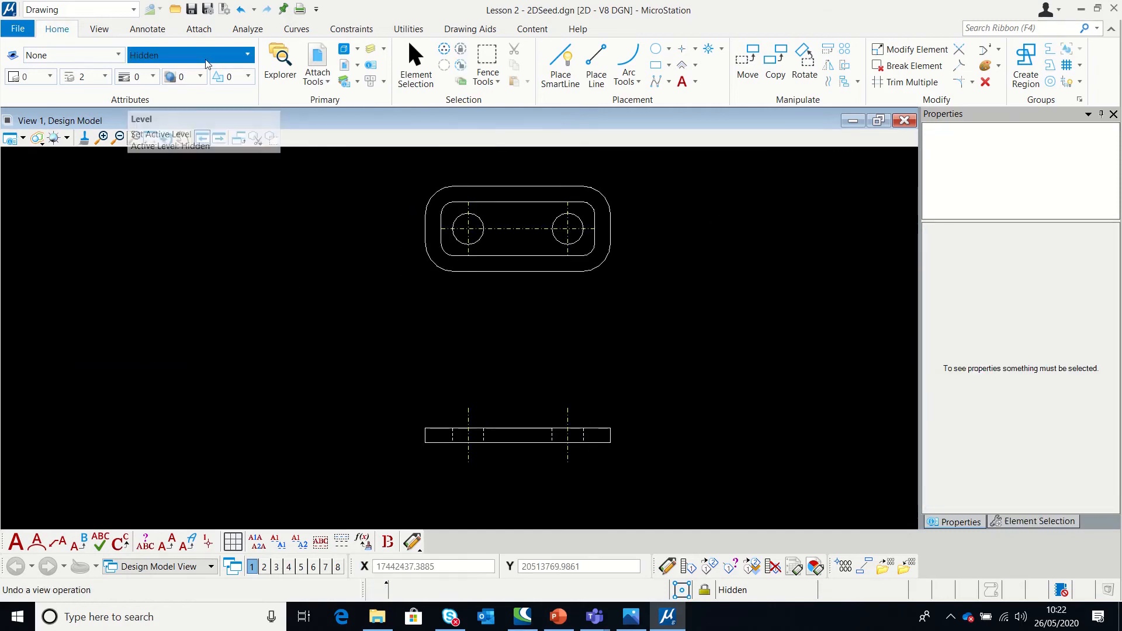
click(206, 60)
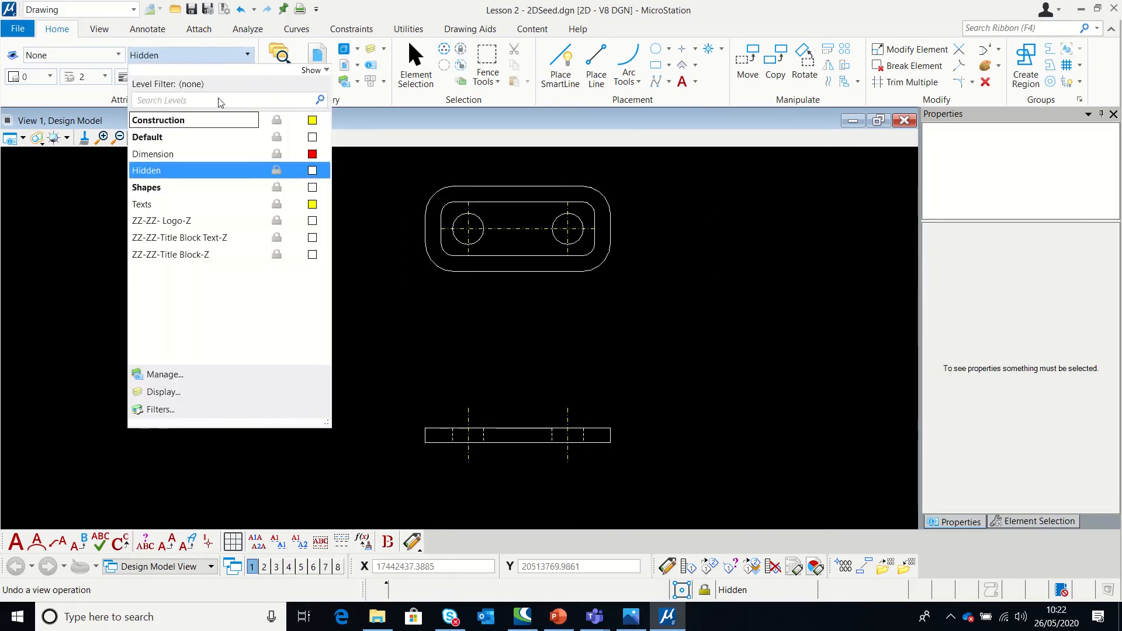
click(144, 205)
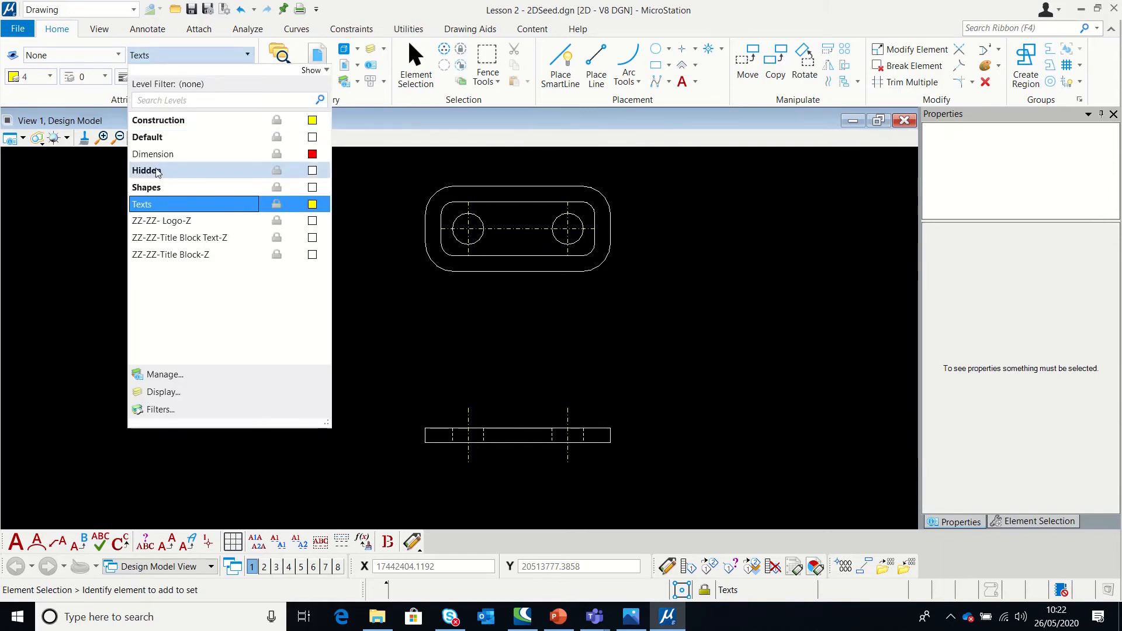
click(153, 154)
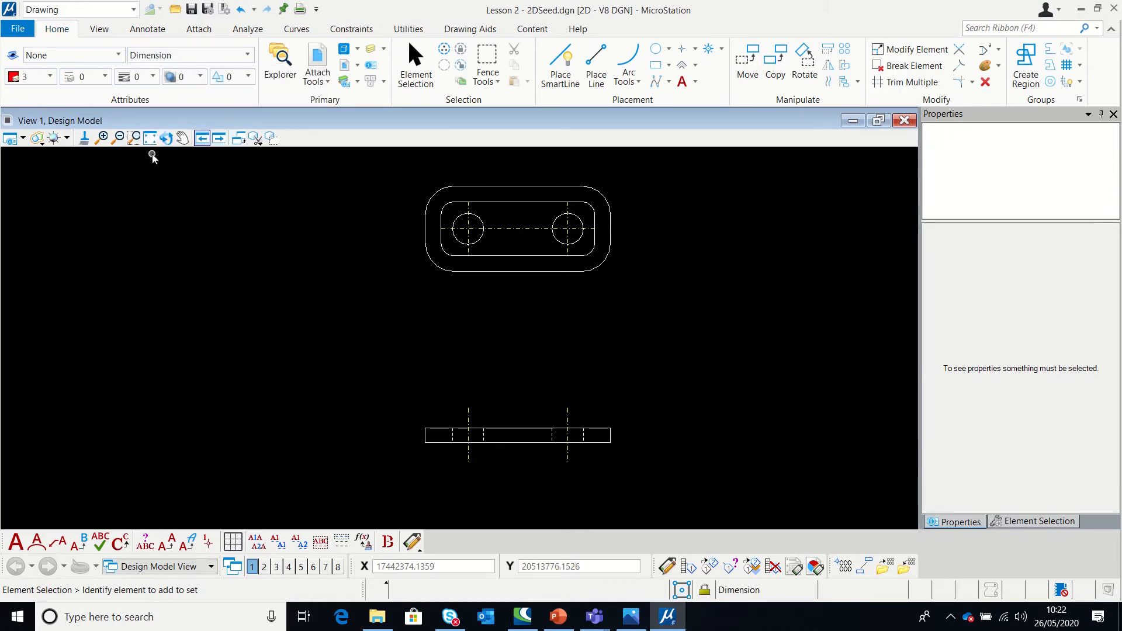
Place a linear dimension for the side view's thickness, with the dimension line to the left of the block.
click(150, 29)
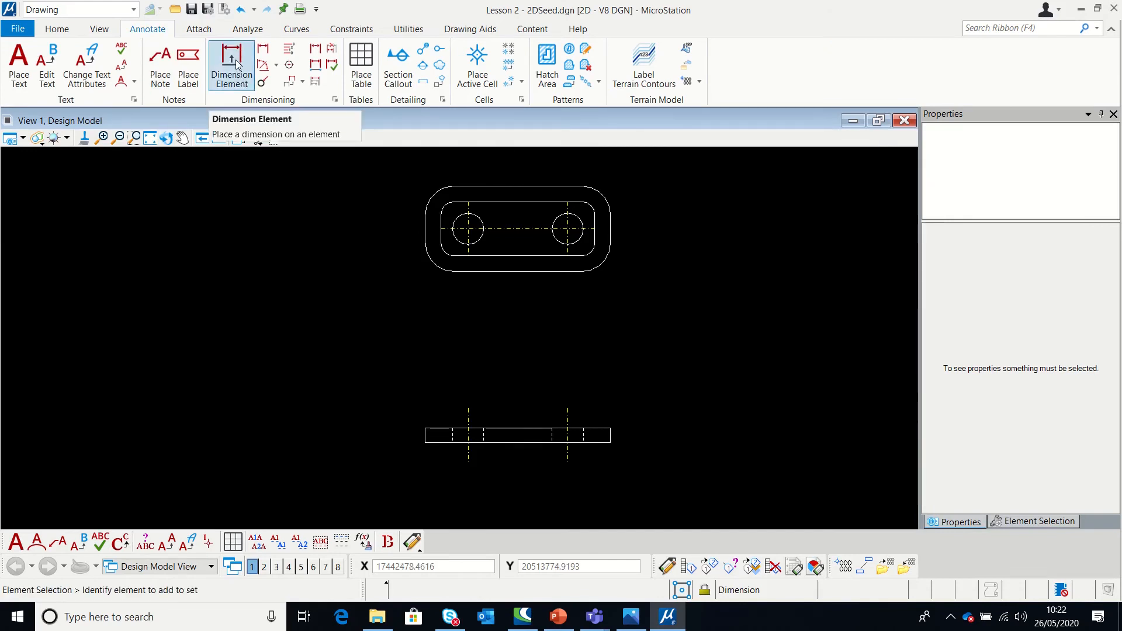
click(265, 51)
scroll(416, 452, up, 5)
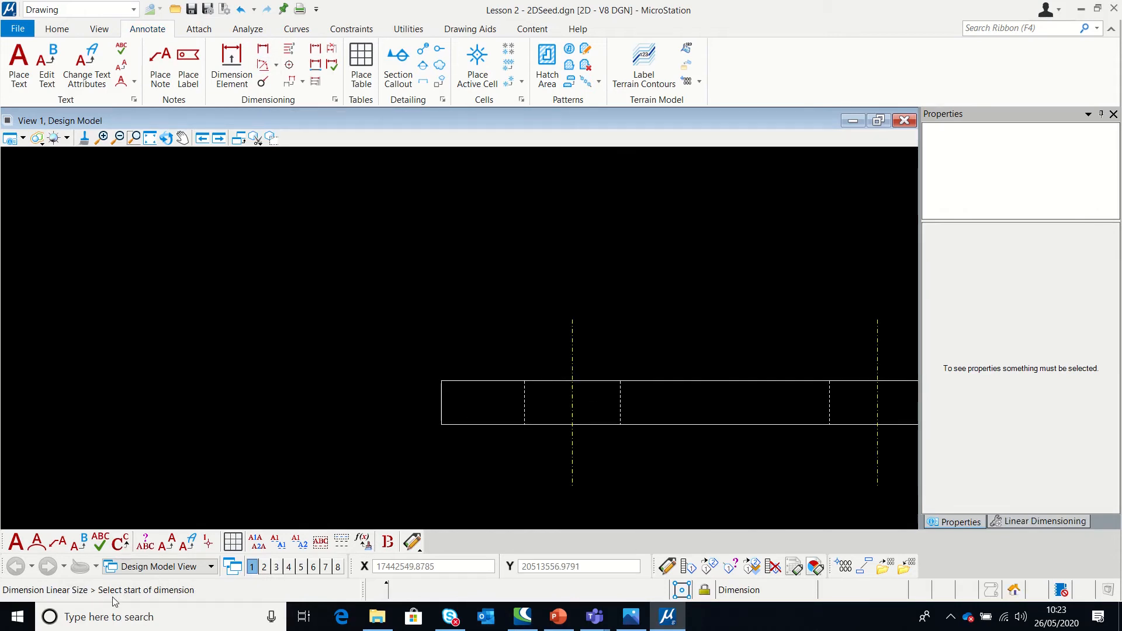
click(442, 423)
click(444, 373)
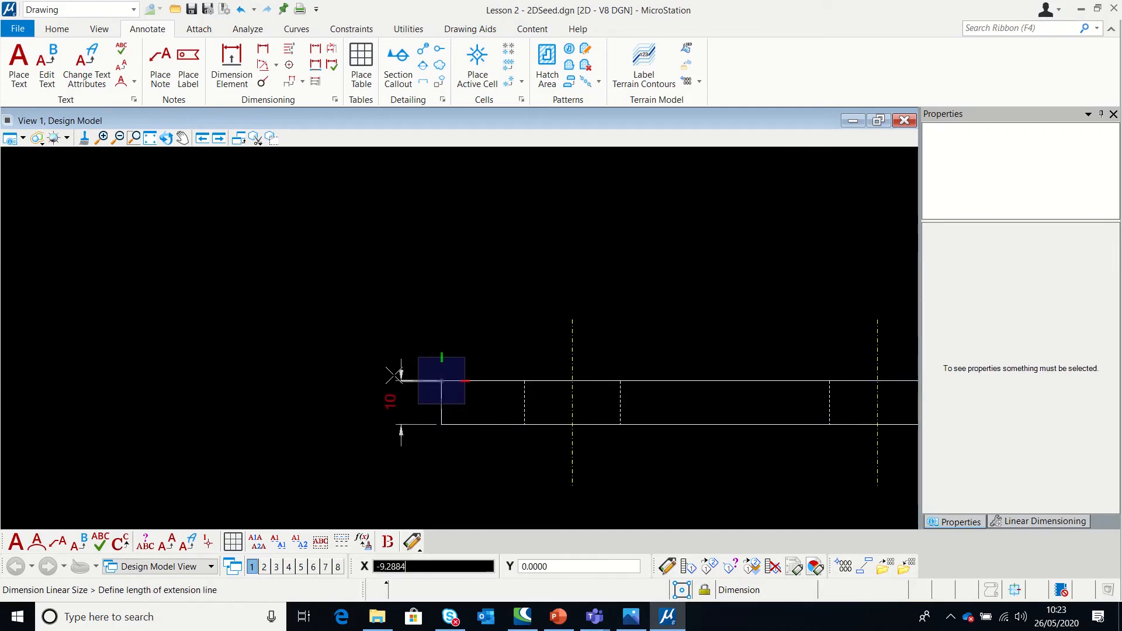
click(361, 373)
right_click(260, 433)
Dimension the plate's overall height in the top view, from upper to lower outer edge, placed left of the plate.
scroll(259, 476, down, 5)
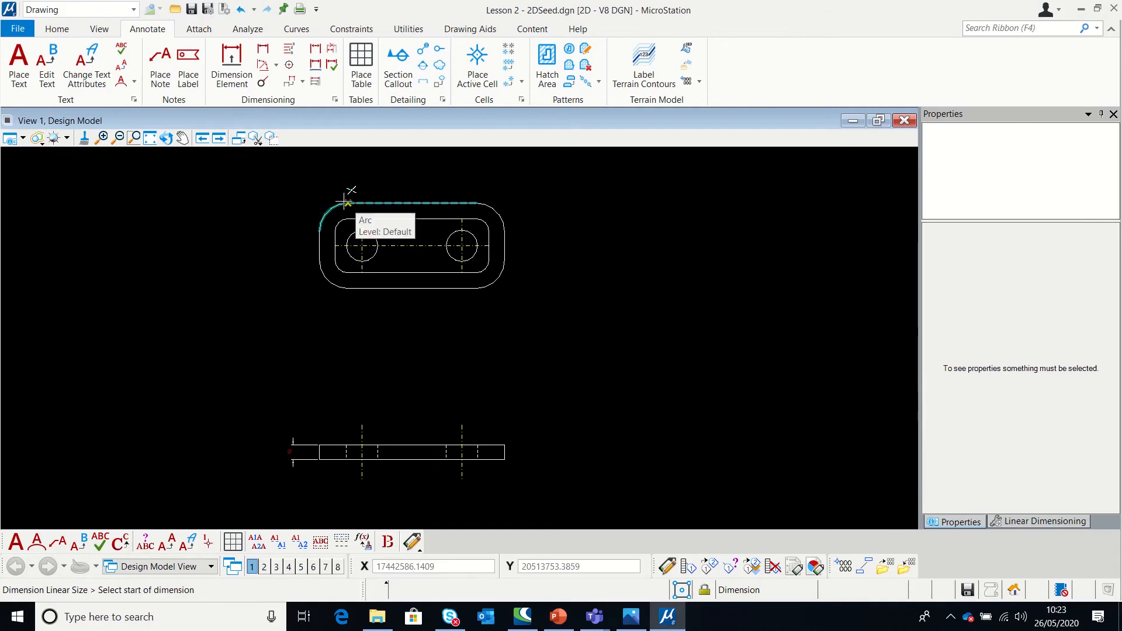
click(348, 203)
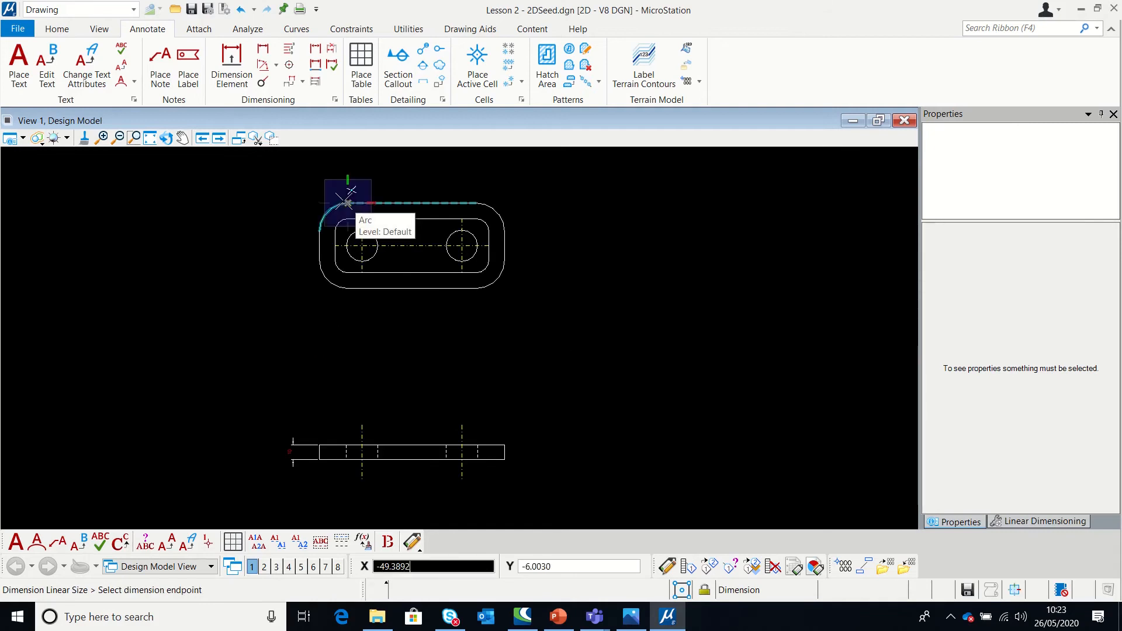
scroll(350, 281, up, 5)
click(349, 302)
scroll(349, 302, down, 5)
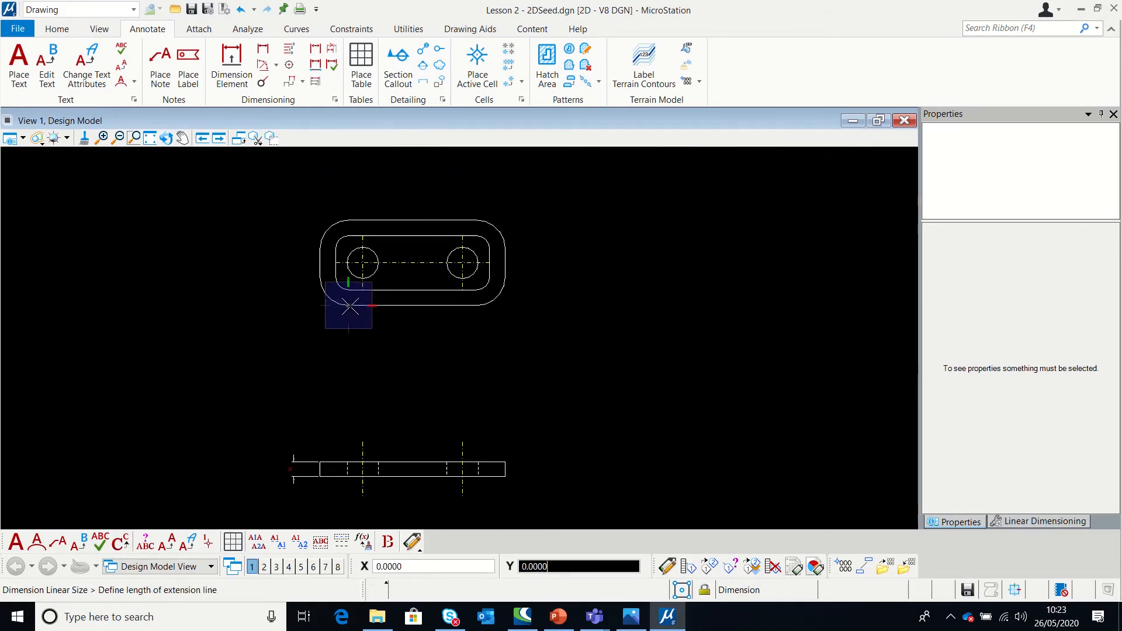
click(290, 295)
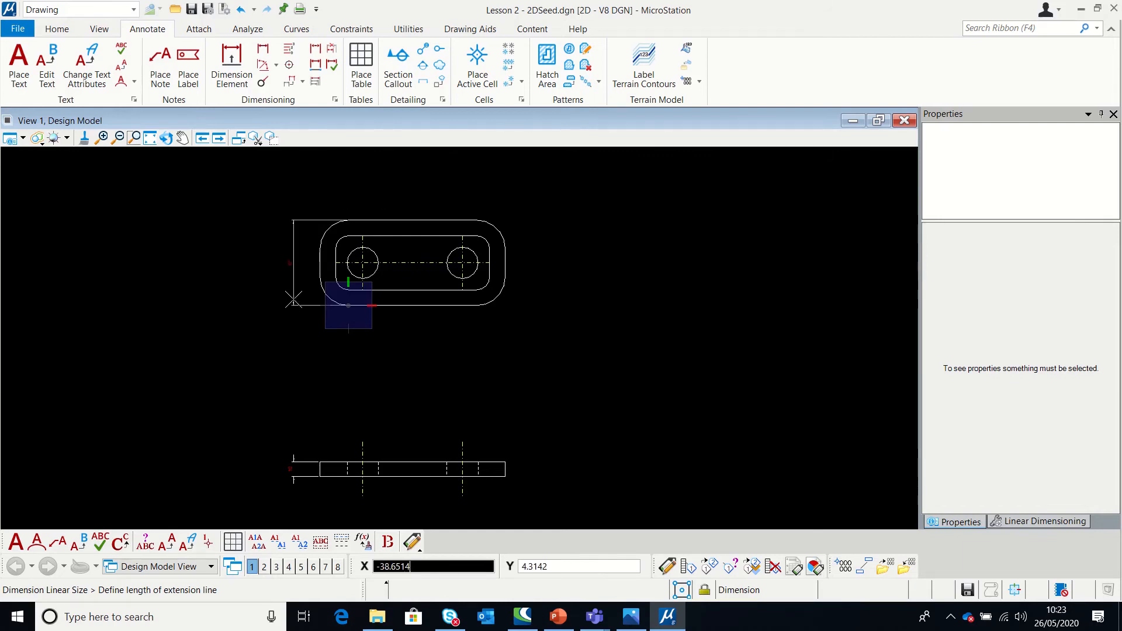
Dimension horizontally from the plate's left edge to the right hole's center, placing it between the hole-offset and overall-width dimensions.
scroll(292, 295, up, 5)
click(321, 398)
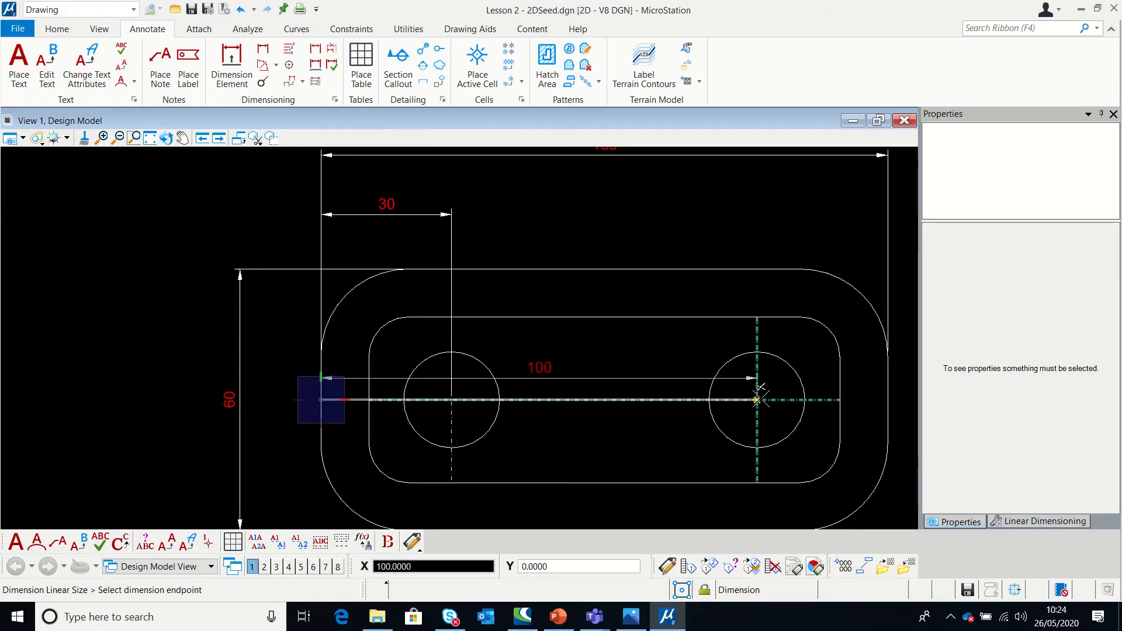
click(757, 400)
scroll(672, 315, down, 5)
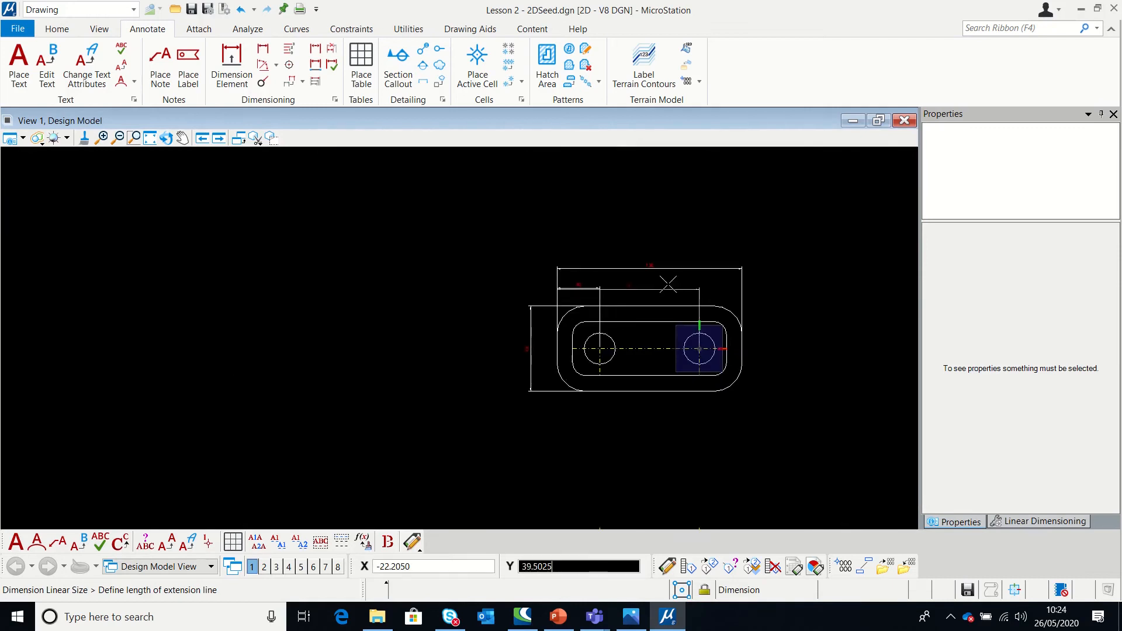
scroll(668, 284, up, 5)
click(666, 279)
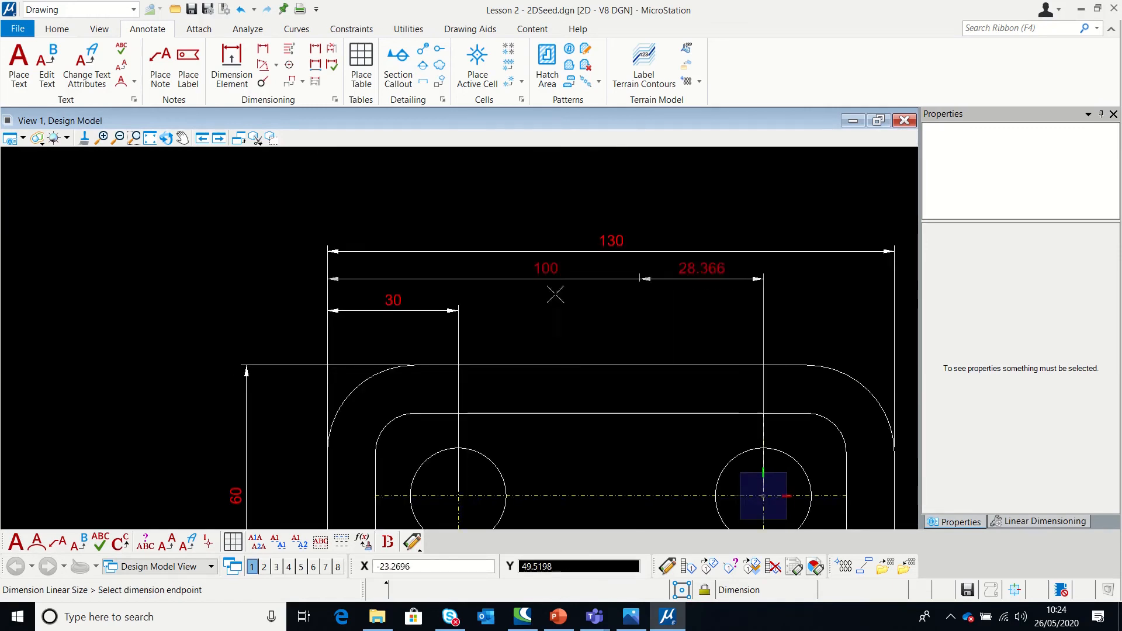
right_click(245, 306)
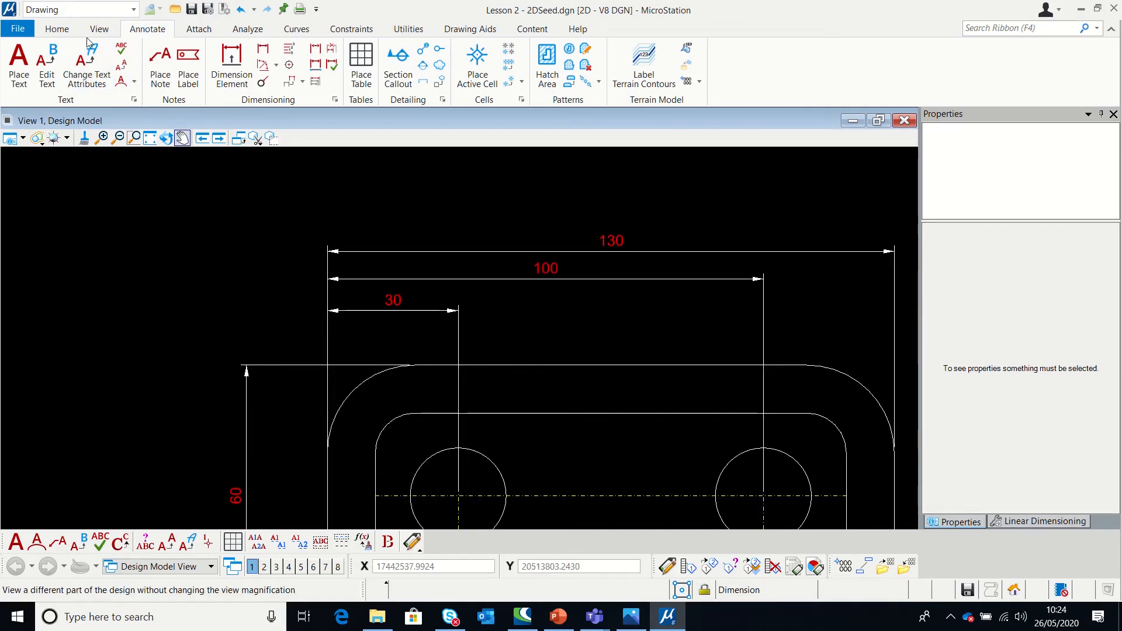
Use Modify Element to space the three stacked horizontal dimension lines above the plate evenly.
click(63, 31)
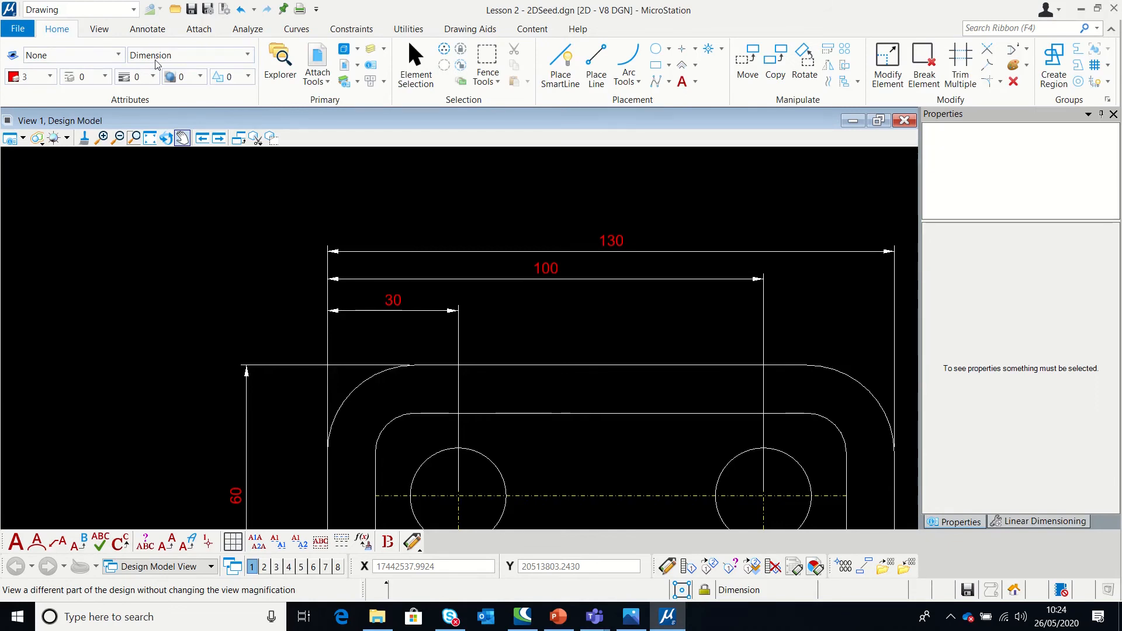
click(888, 63)
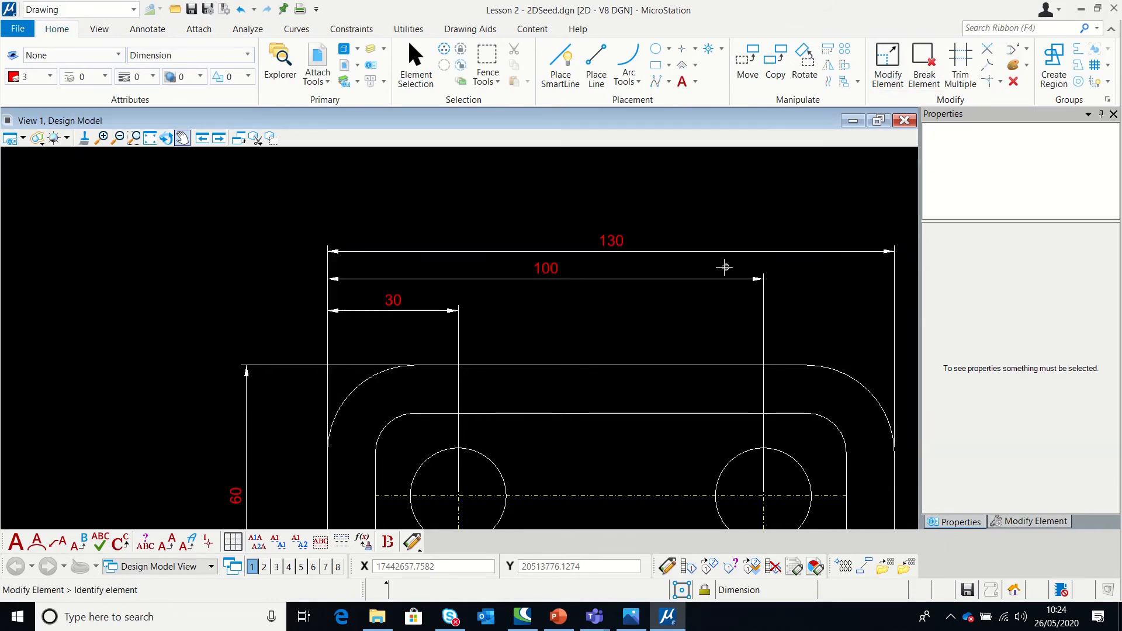
scroll(725, 229, down, 2)
click(704, 253)
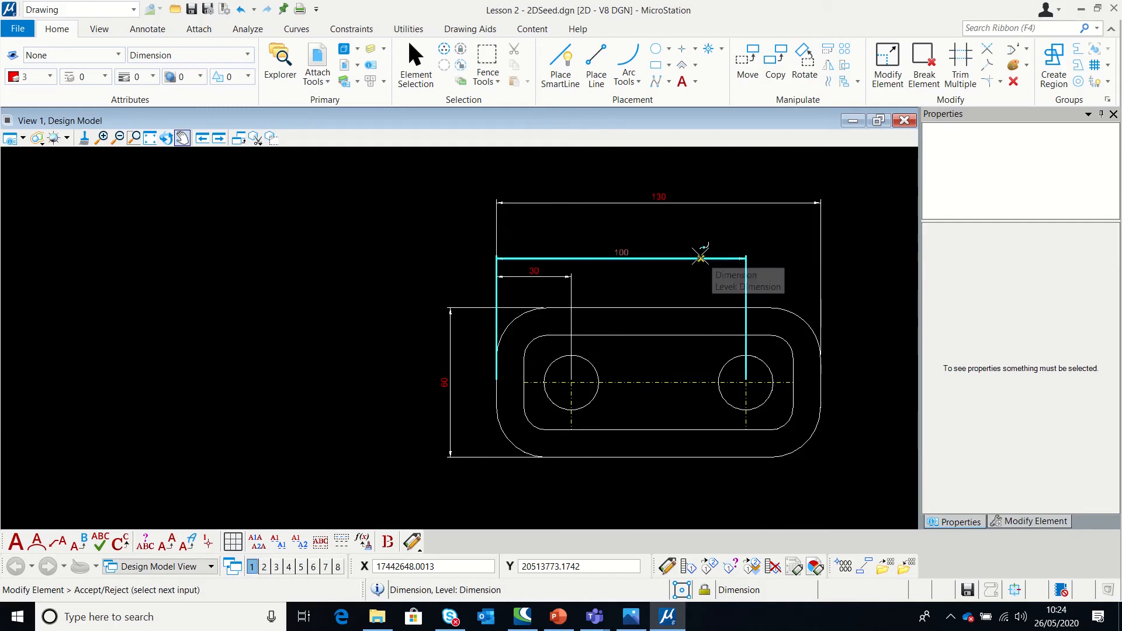
click(701, 237)
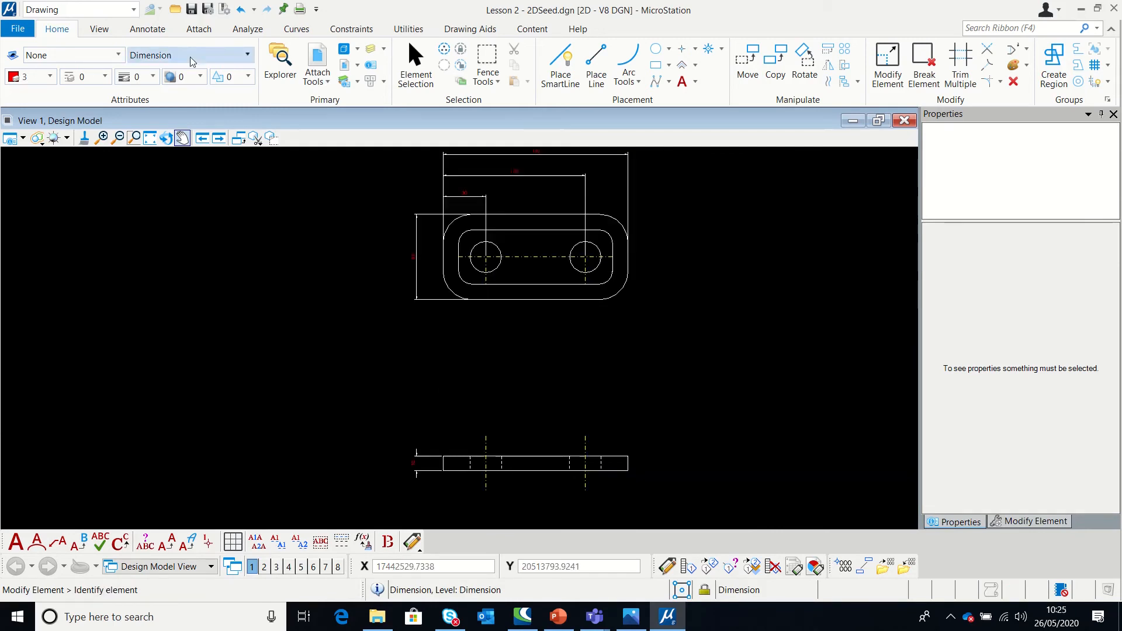
Place the 3.5 mm text C68-L44-001 inside the side-view block, midway between the two holes.
click(149, 31)
click(26, 83)
text(C68-L44-001)
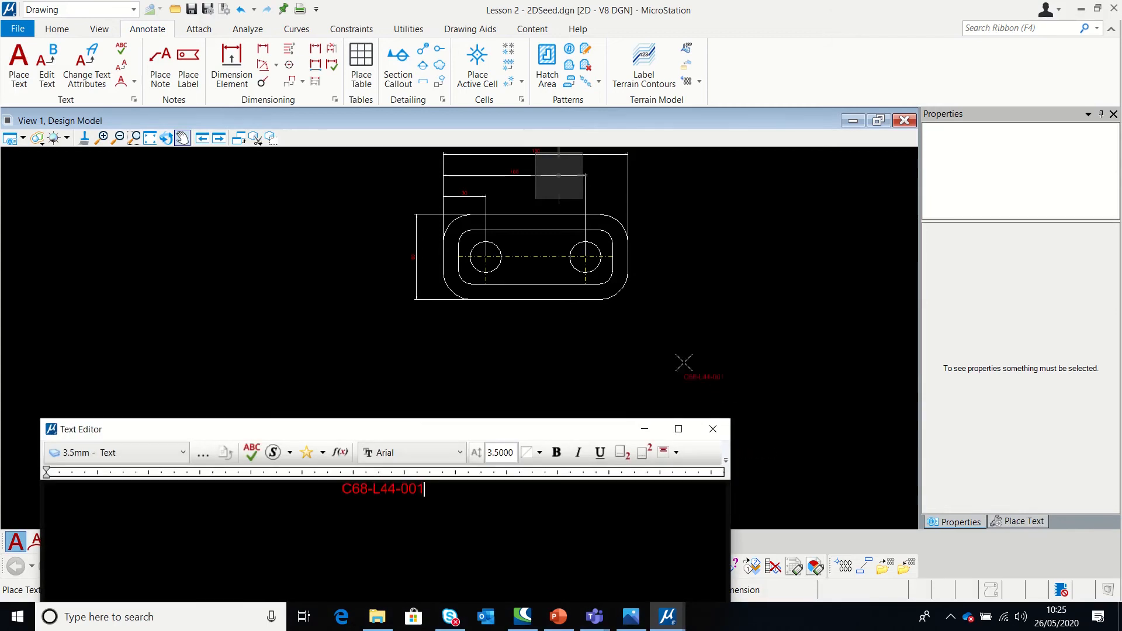
scroll(684, 363, down, 3)
scroll(596, 351, up, 7)
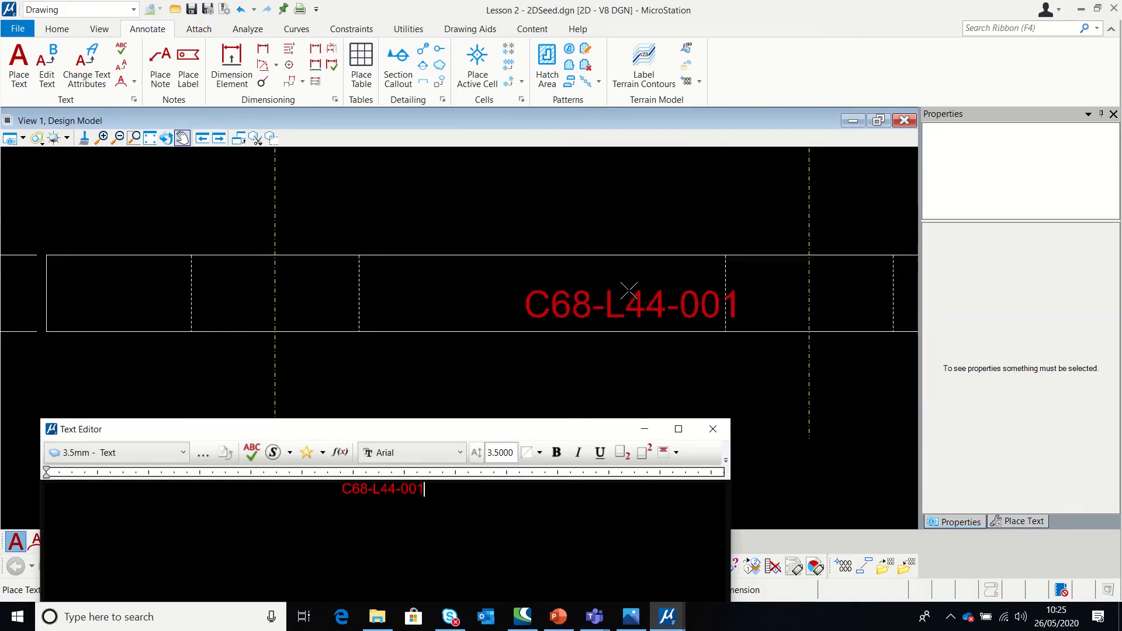
scroll(501, 275, down, 1)
scroll(504, 275, up, 1)
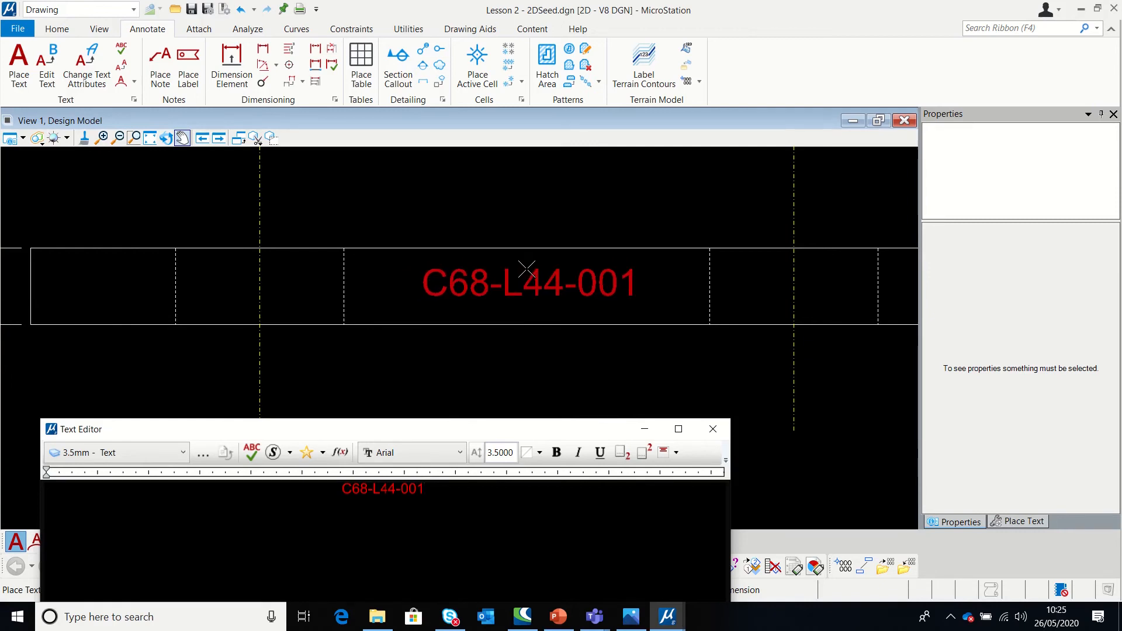
click(525, 270)
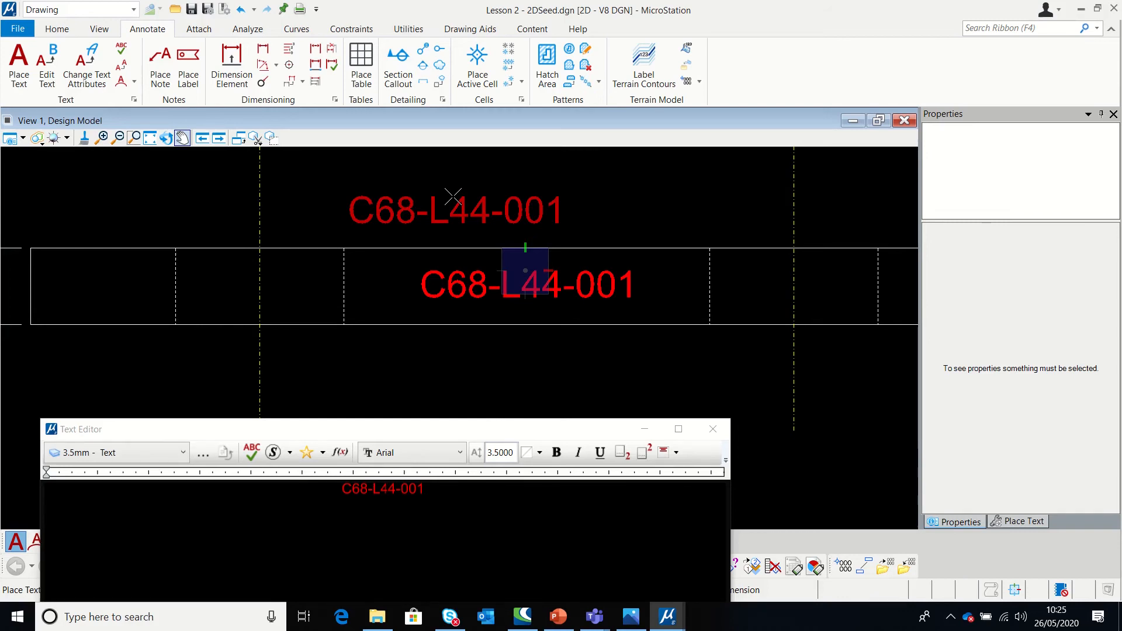
right_click(453, 196)
click(713, 429)
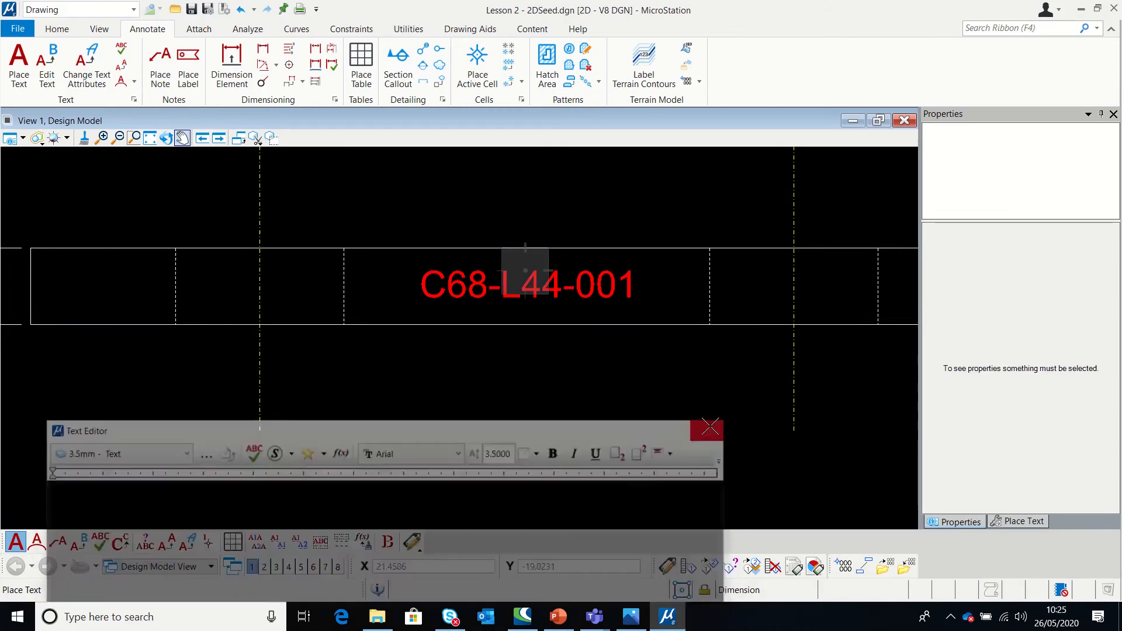
Add a radial dimension to the plate's lower-right outer corner arc, placed outside the plate.
scroll(485, 418, down, 3)
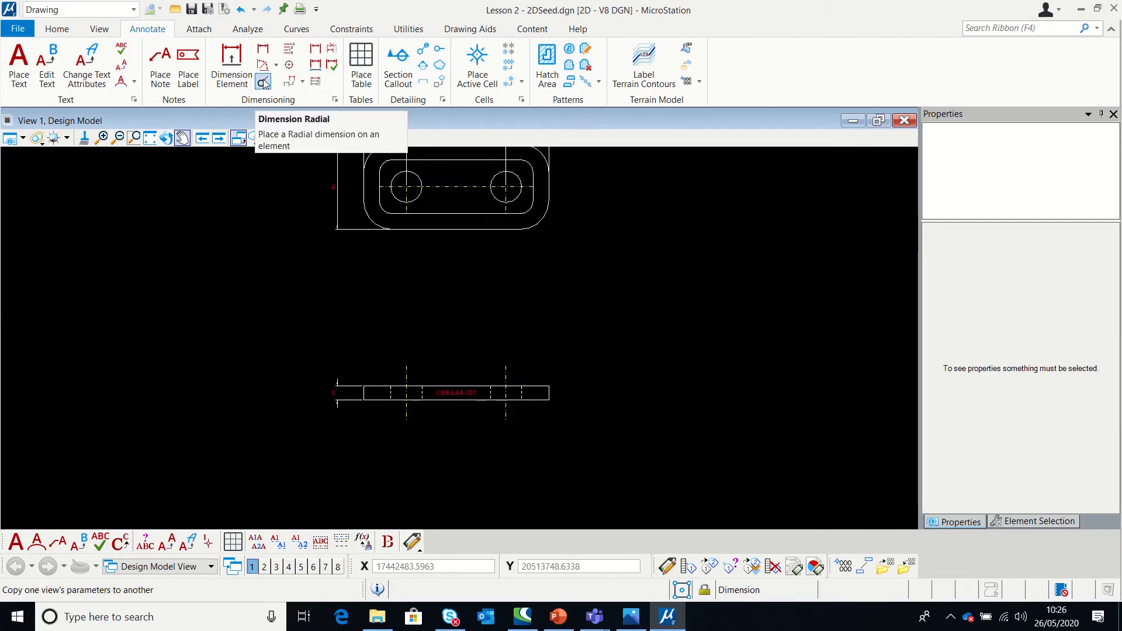
click(263, 82)
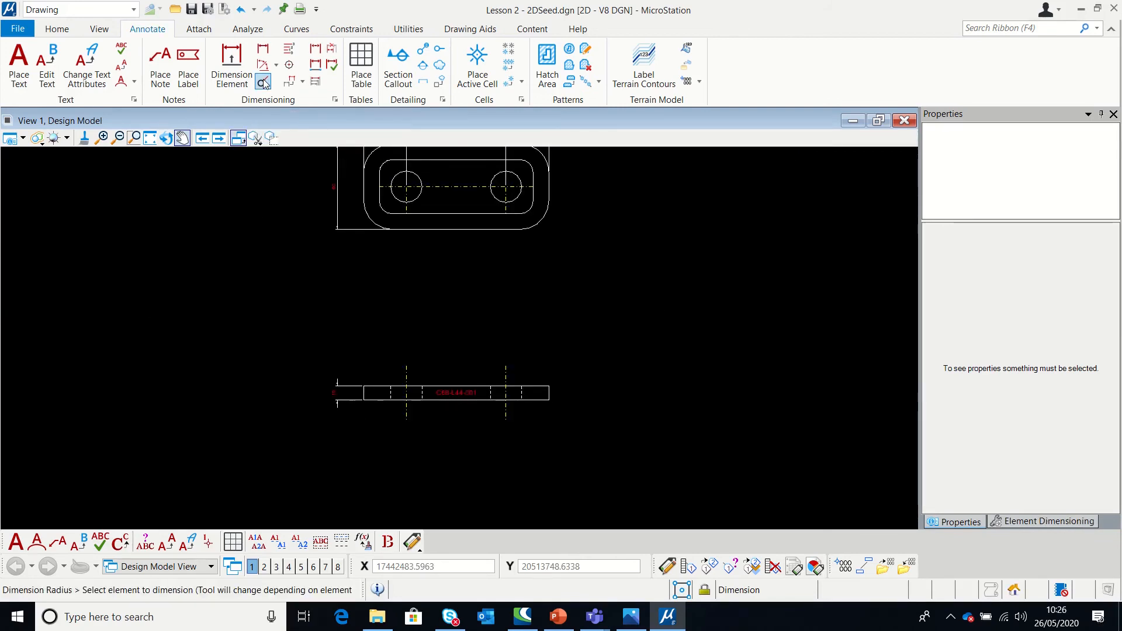
click(542, 220)
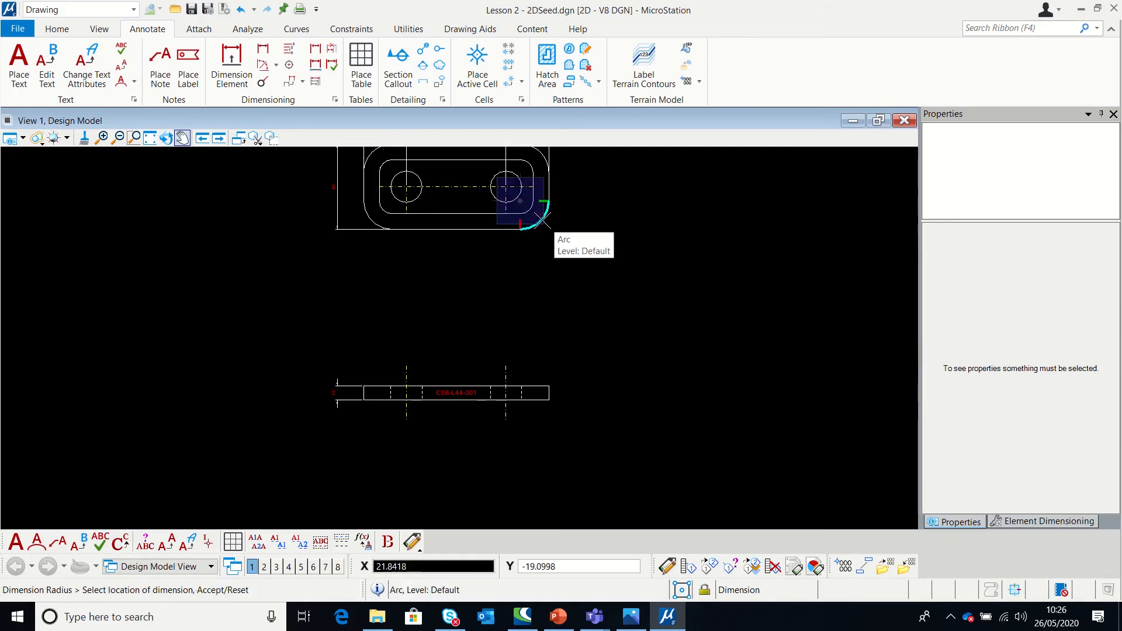
scroll(556, 234, up, 5)
scroll(556, 235, down, 5)
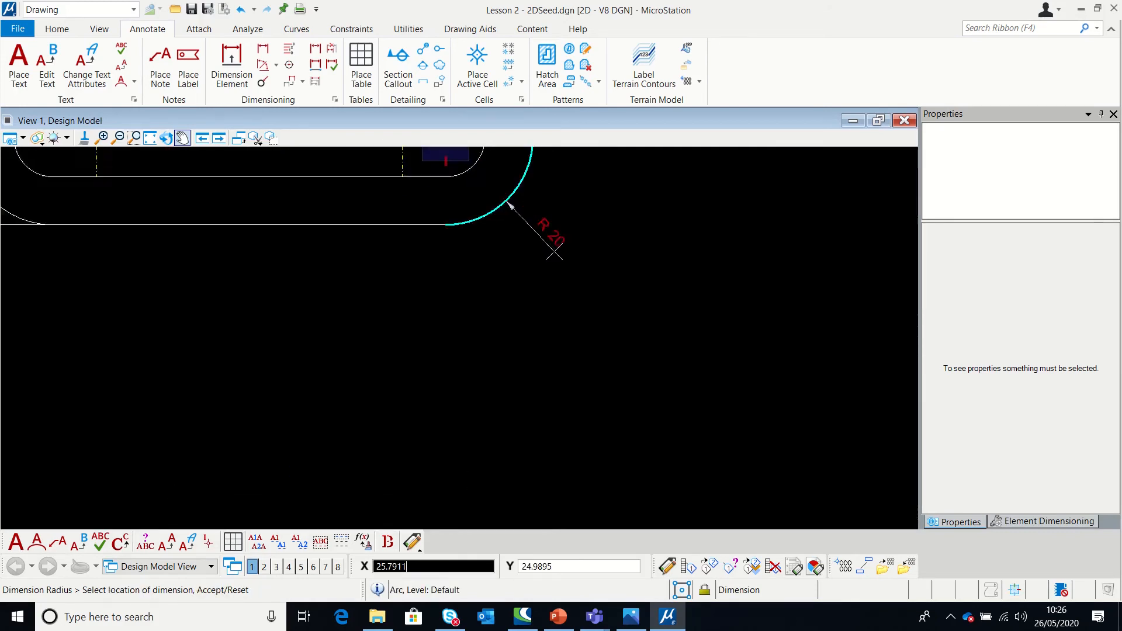
click(561, 248)
Edit the corner radius dimension's text to add TYPE after the value.
click(58, 29)
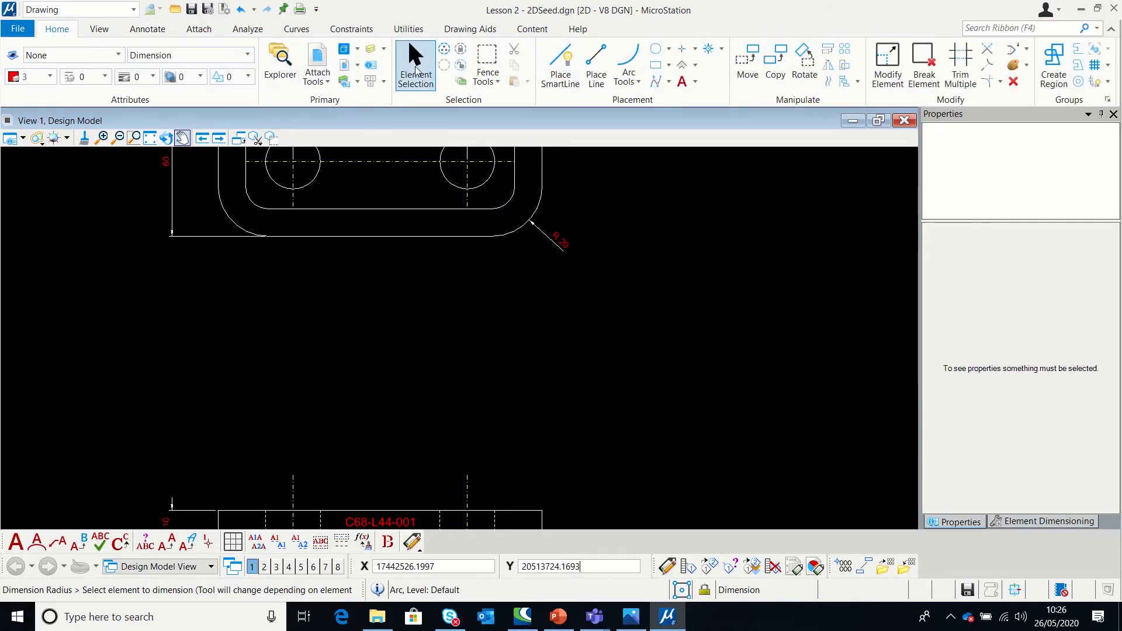
click(416, 69)
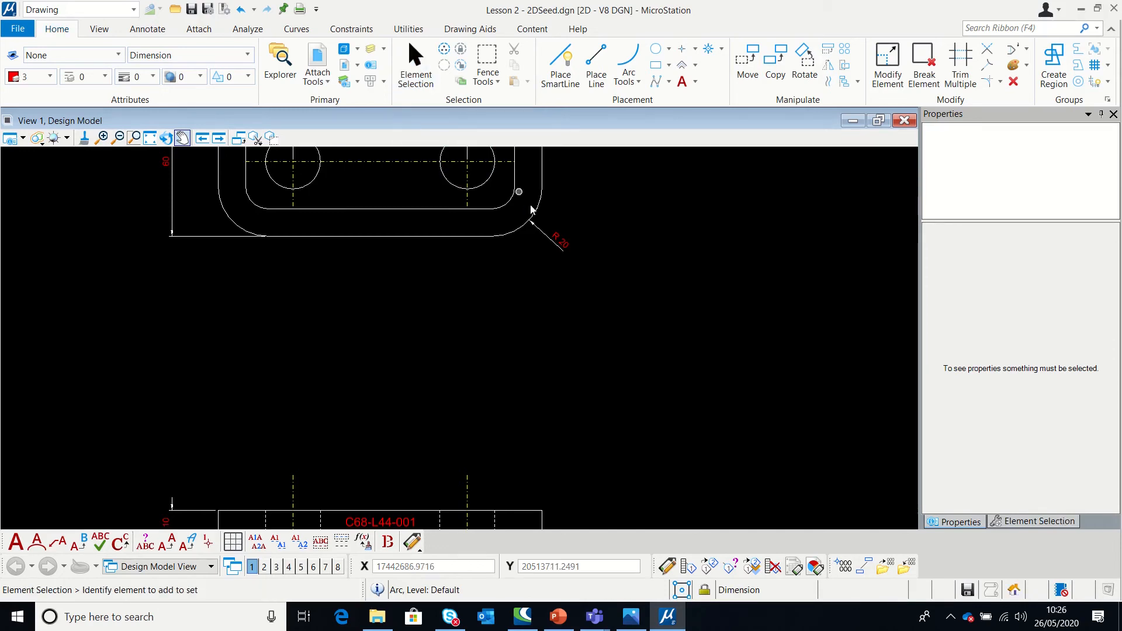
click(565, 248)
click(566, 246)
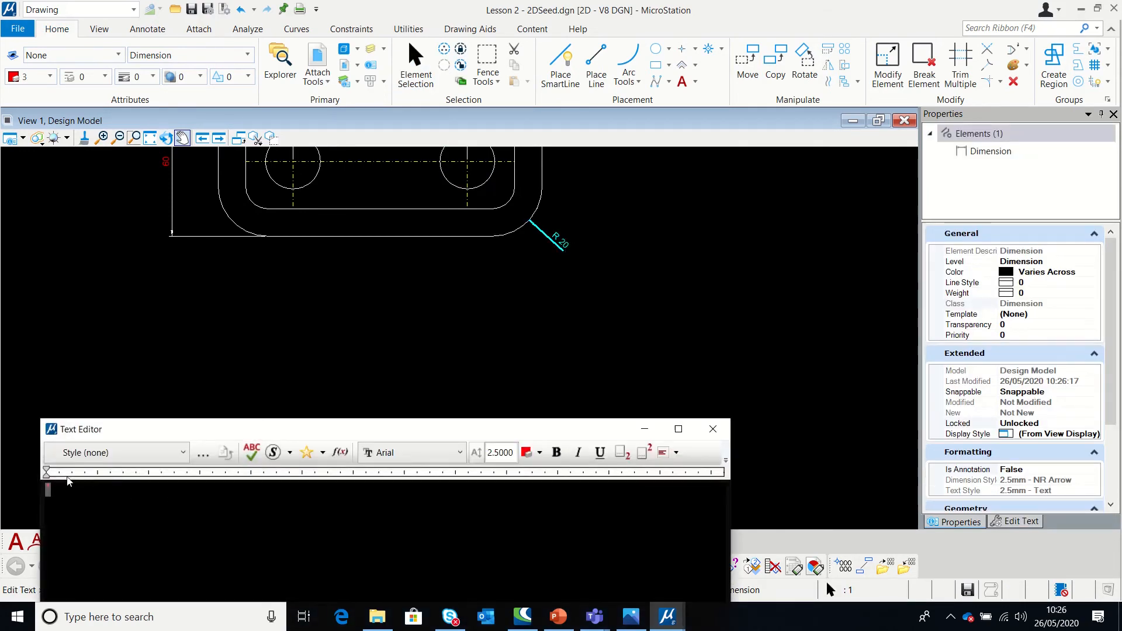
text(TU)
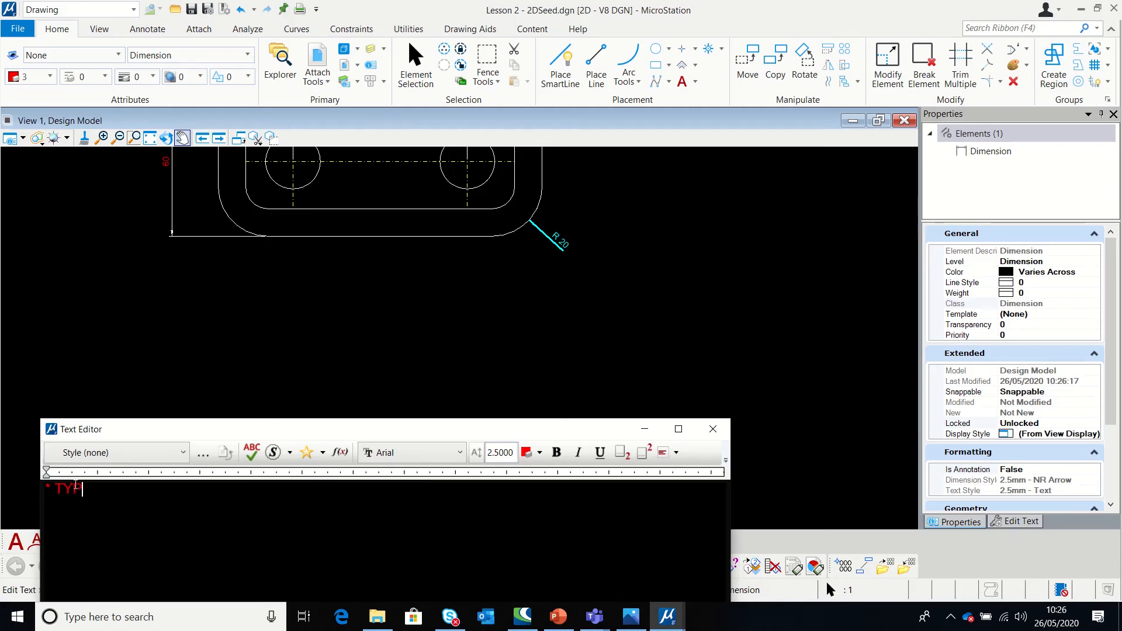
click(609, 321)
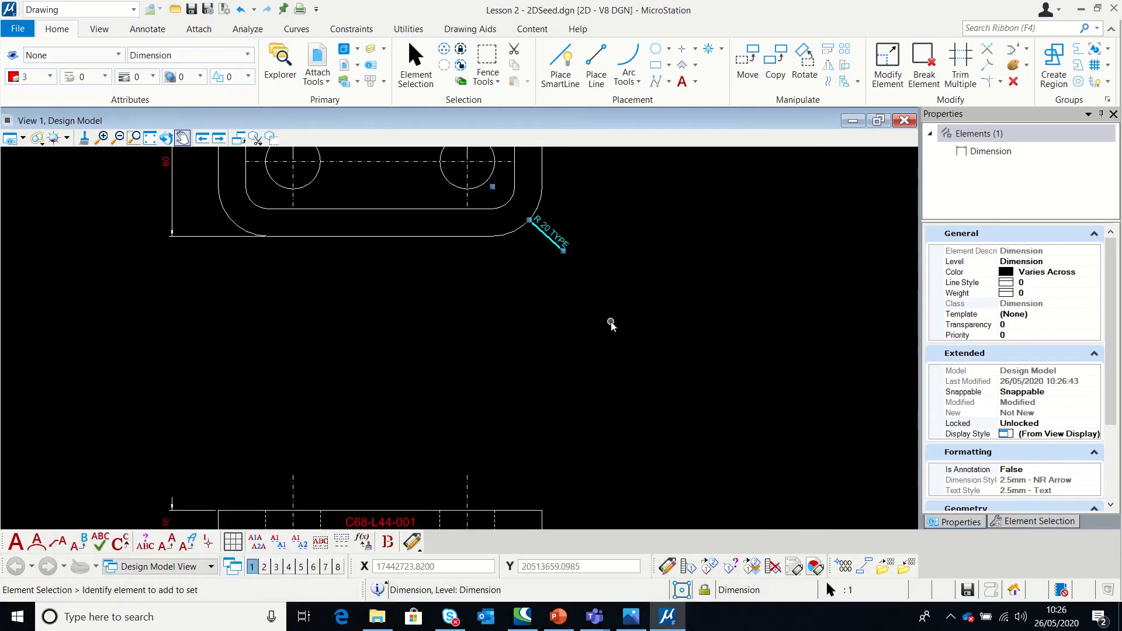
Use Modify Element to extend the R 20 TYPE radial dimension further outside the plate's lower-right corner.
scroll(620, 292, up, 5)
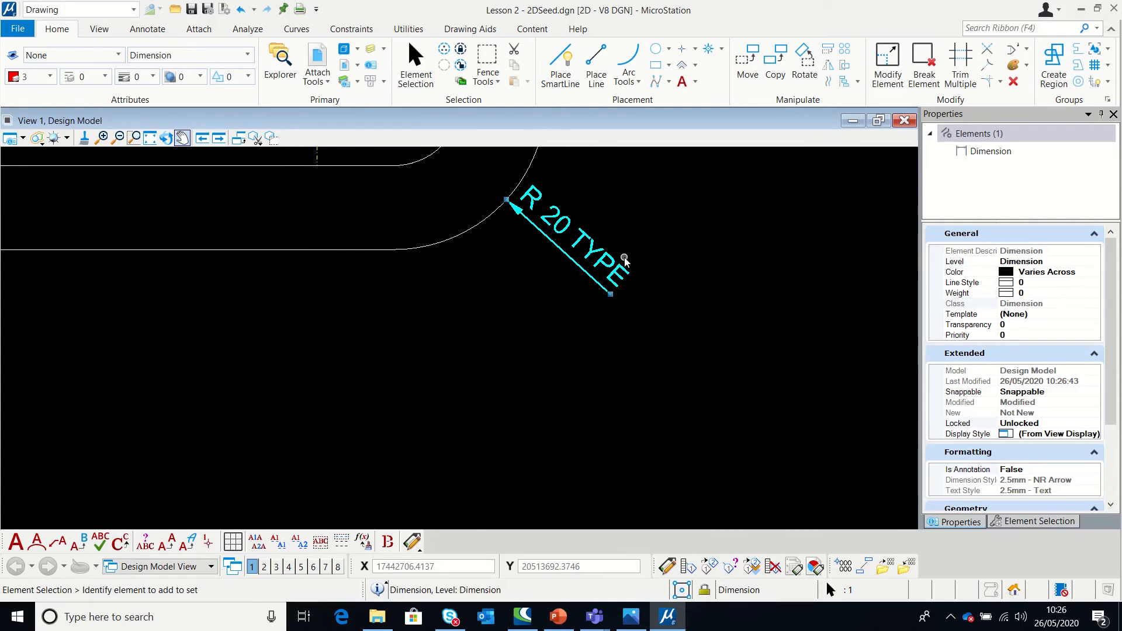
click(889, 67)
click(578, 237)
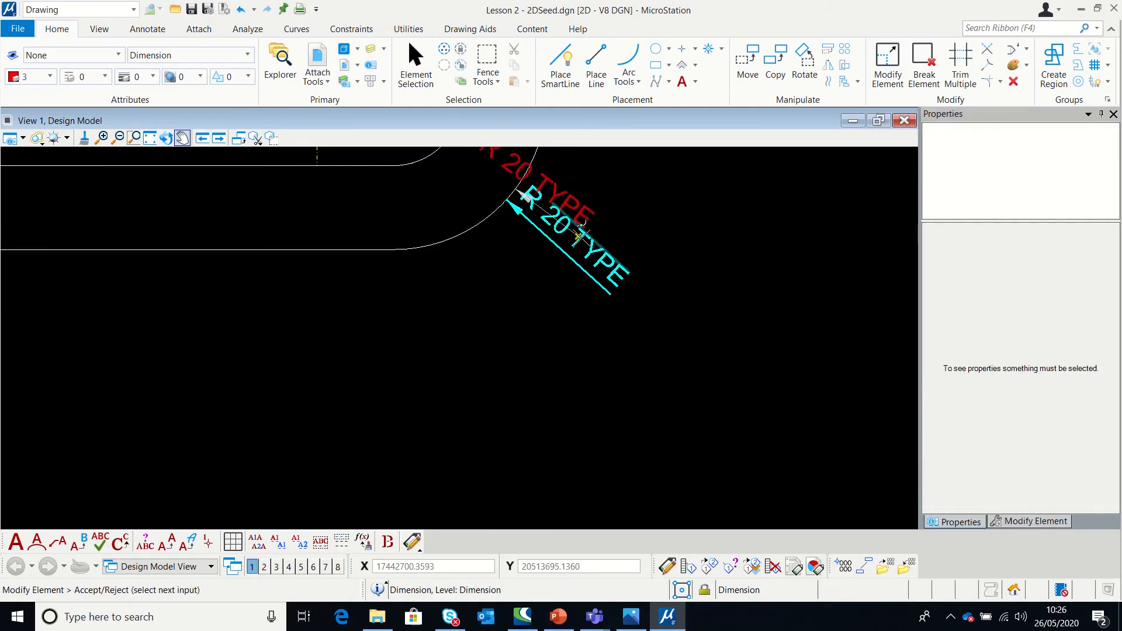
scroll(628, 403, down, 2)
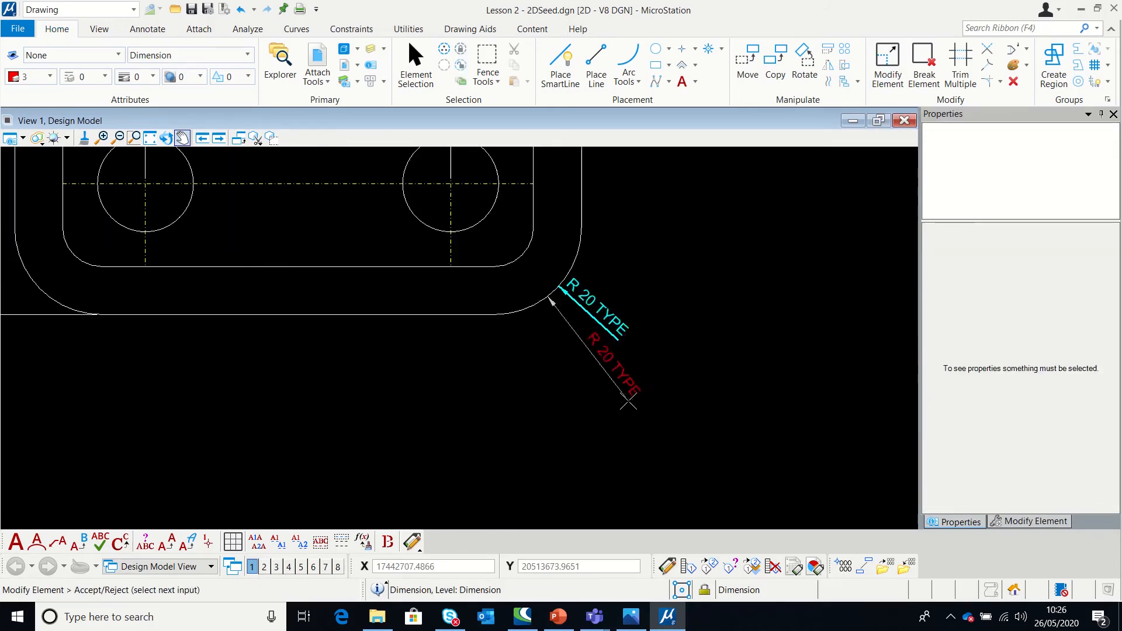
click(642, 360)
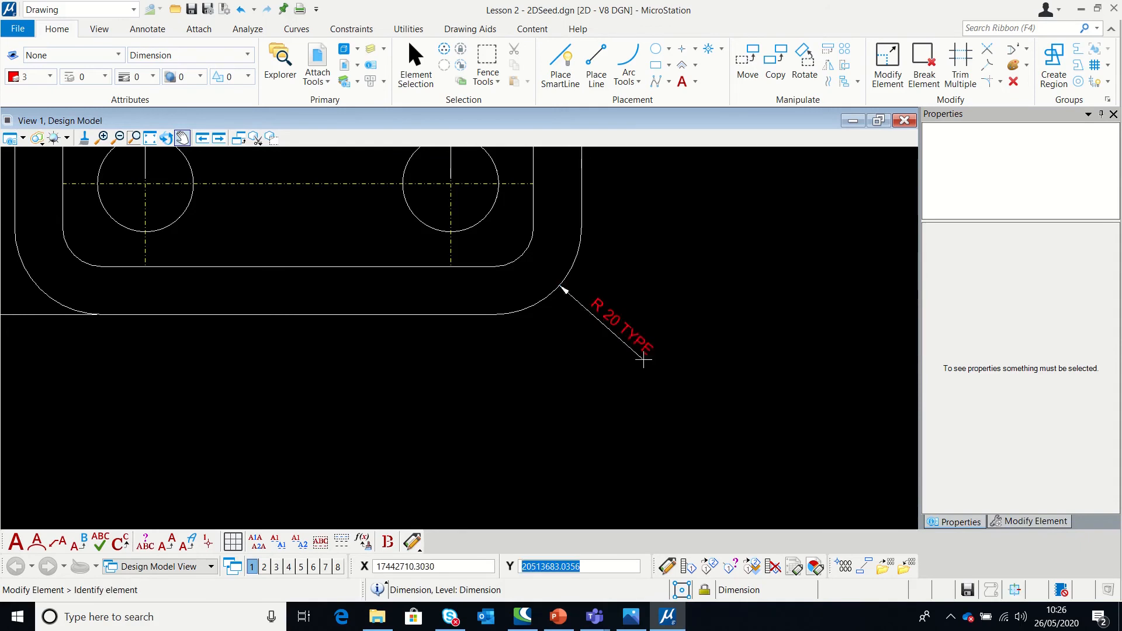
Place a 3.5 mm note reading (2) 22Ø HOLES above the plate, with its leader pointing to the left hole's upper-right edge.
scroll(566, 385, down, 5)
click(153, 31)
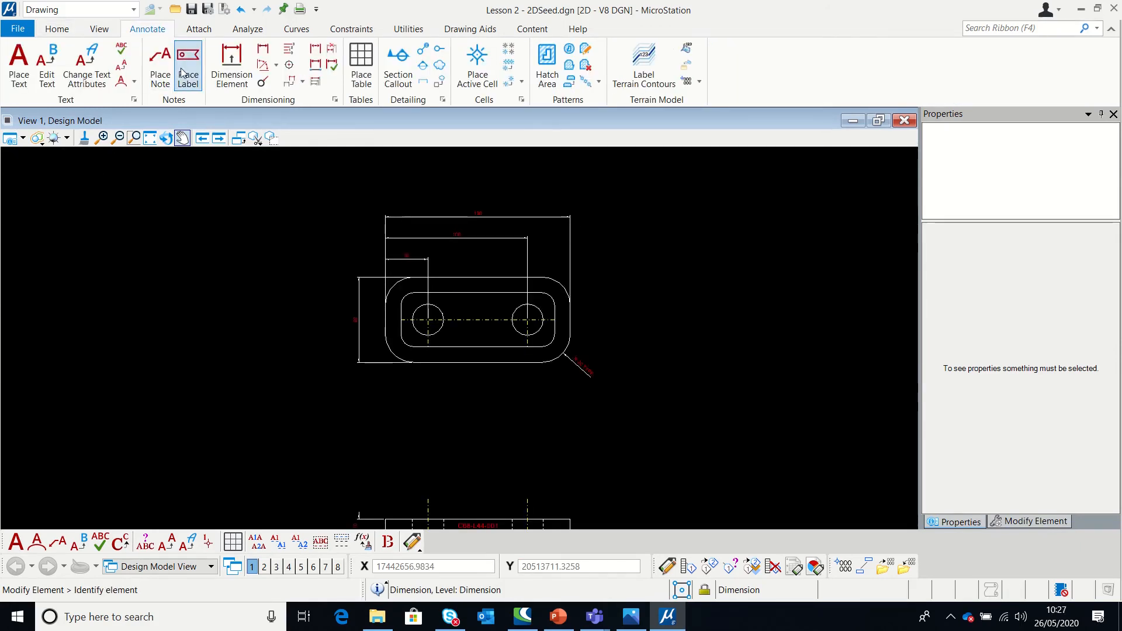
click(160, 64)
scroll(451, 293, up, 2)
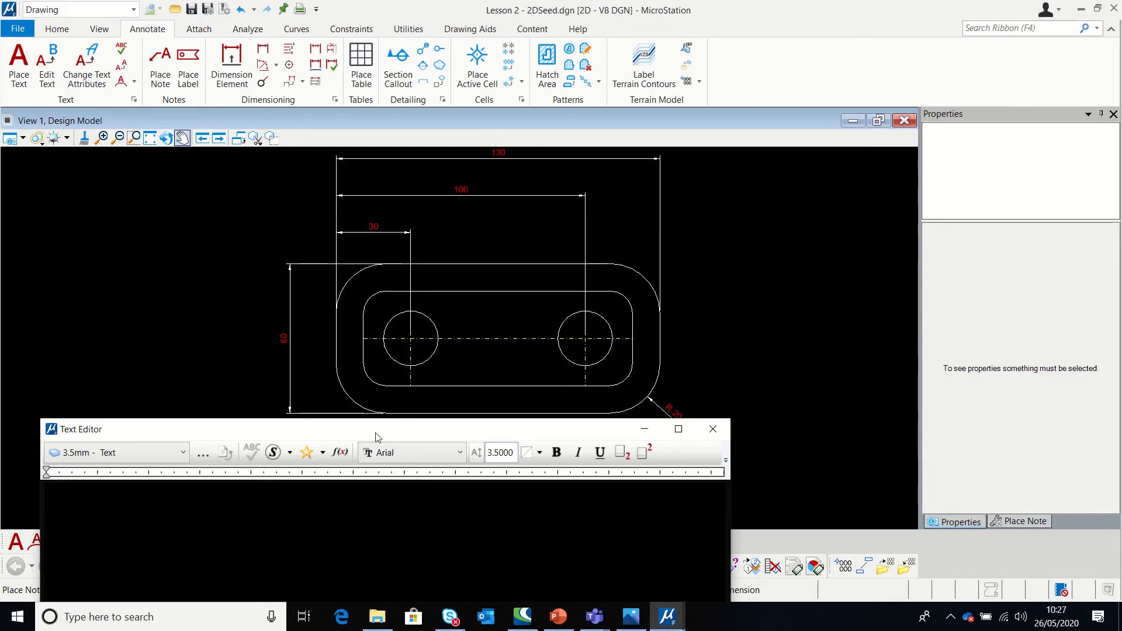
text((2) 22)
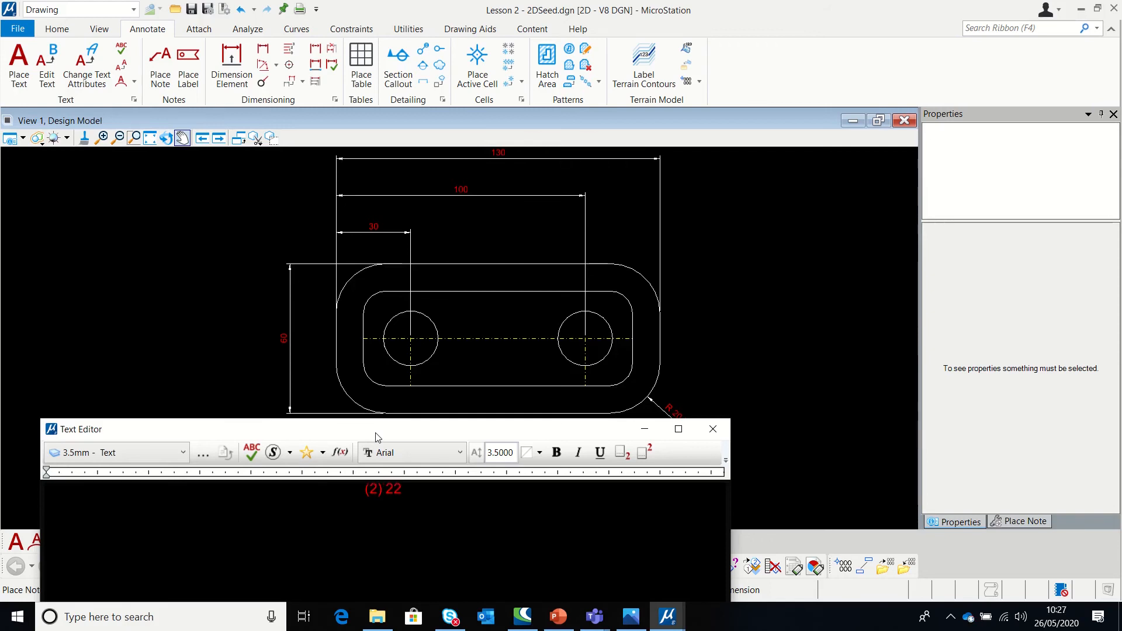
click(290, 454)
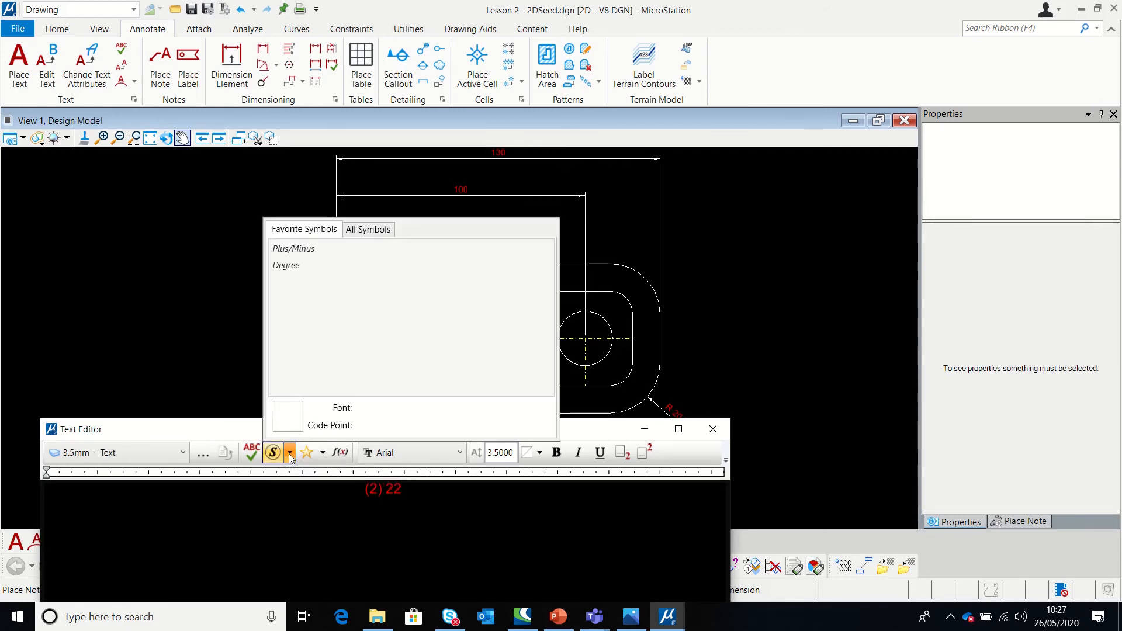
click(366, 229)
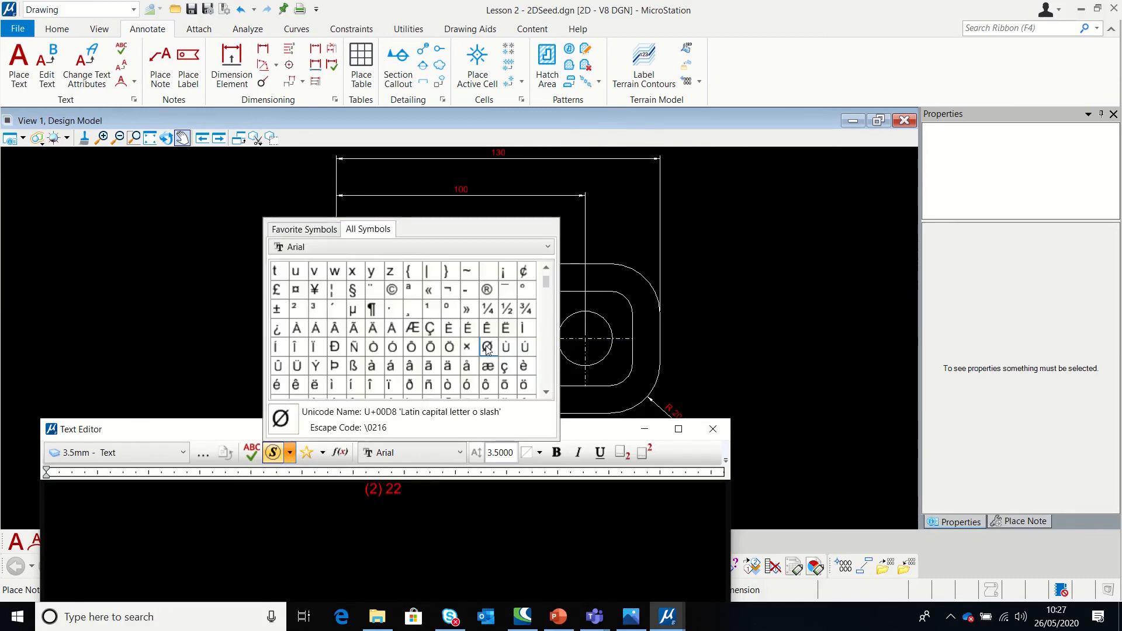
click(485, 346)
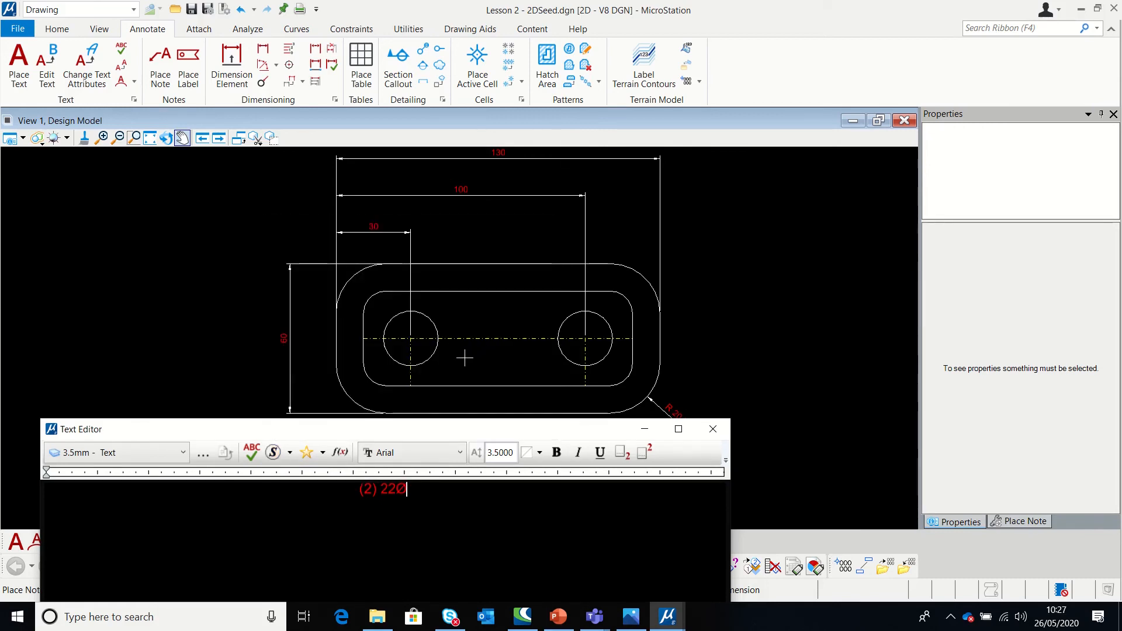
text(HOLES)
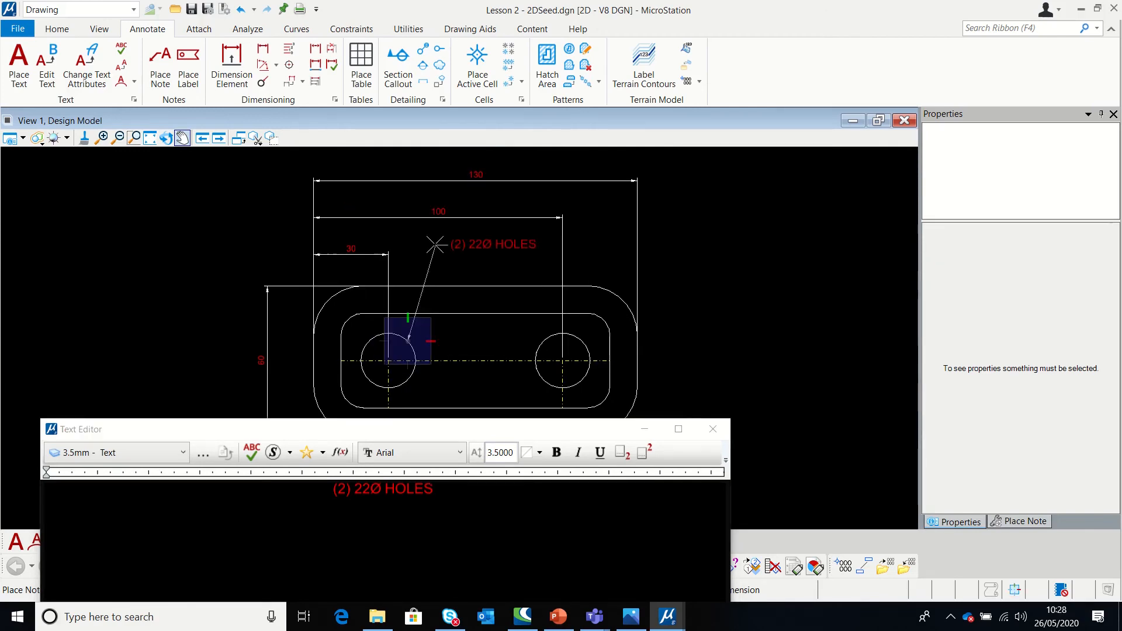
click(447, 243)
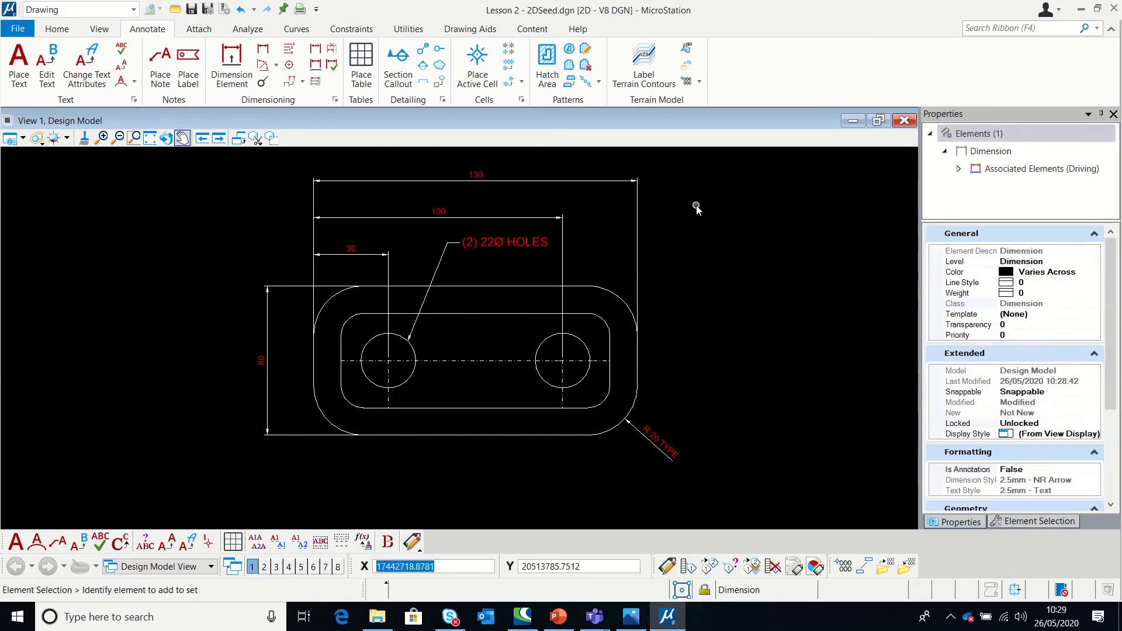
click(697, 209)
Add a second, textless note leader from the right hole's center to the elbow of the holes note.
click(160, 64)
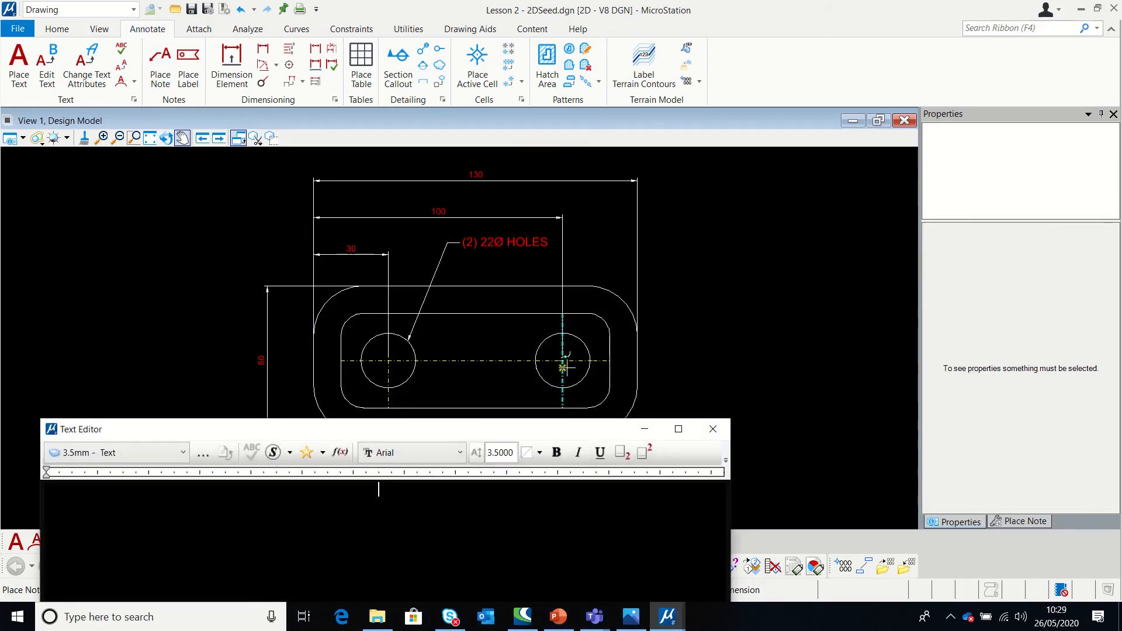
click(563, 357)
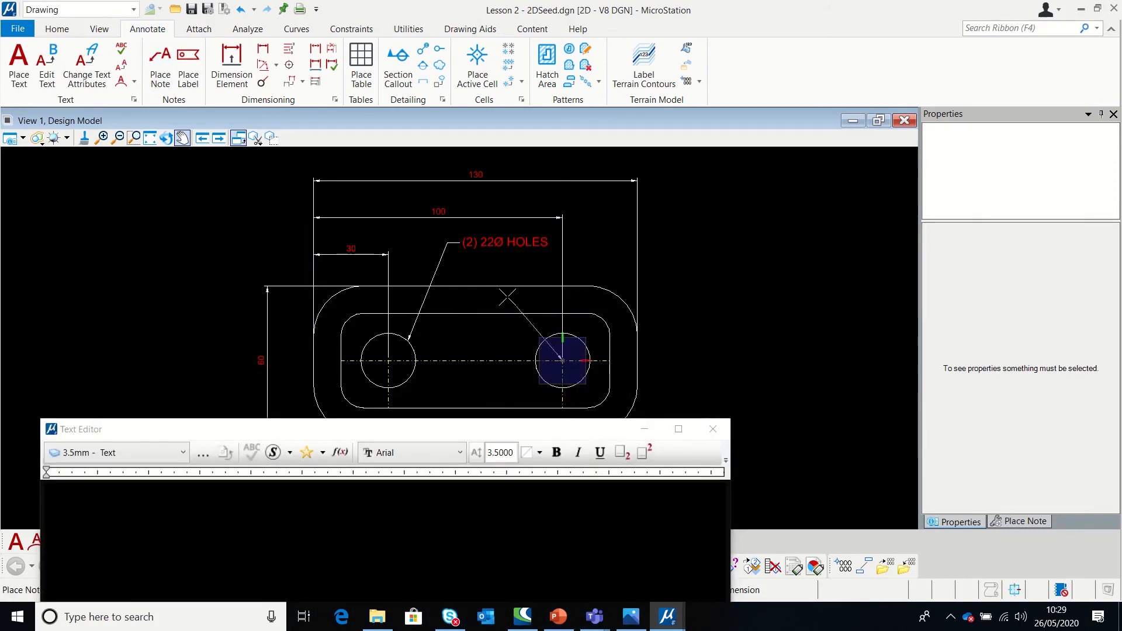
scroll(449, 241, up, 5)
click(450, 240)
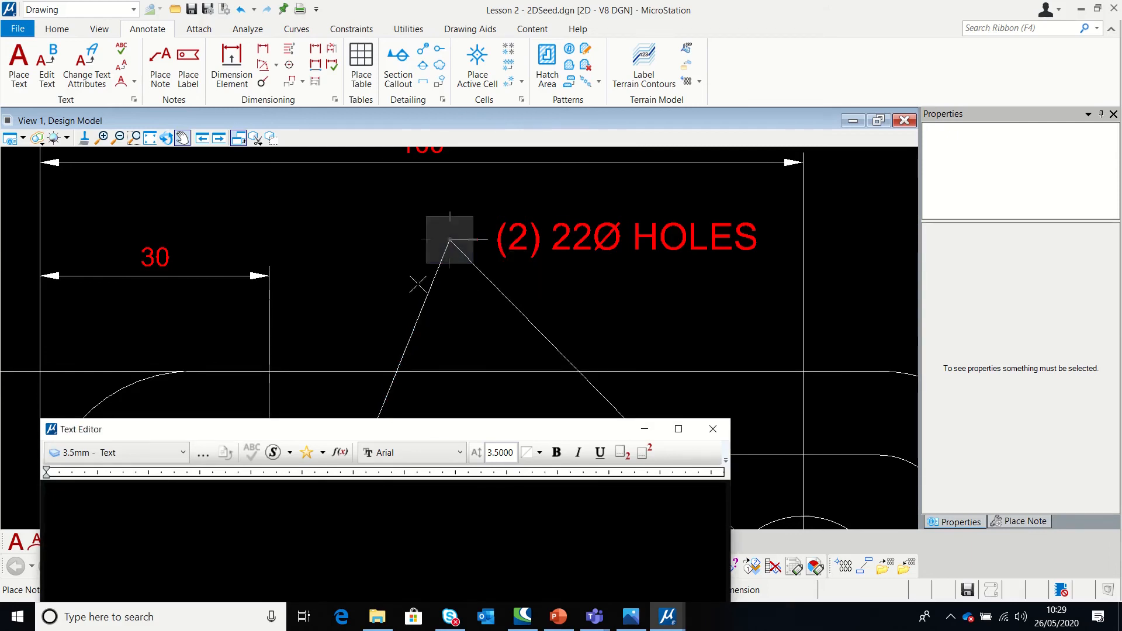
click(714, 429)
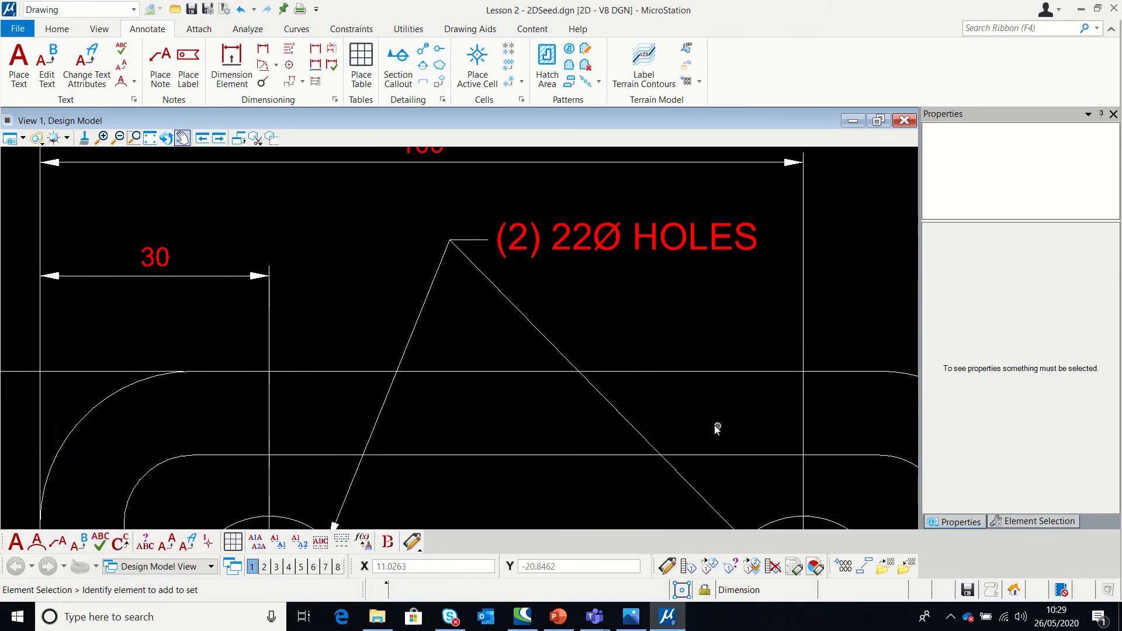
Move the second leader's arrowhead from the right hole's center to the upper-left edge of its circle.
scroll(462, 279, down, 5)
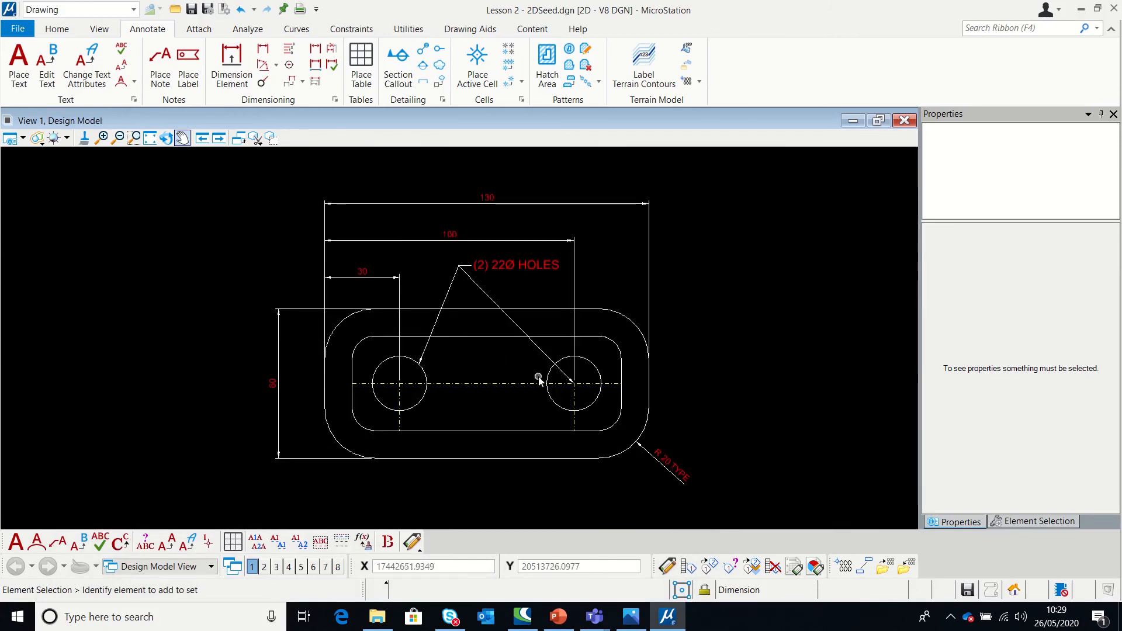
click(546, 356)
scroll(572, 393, up, 2)
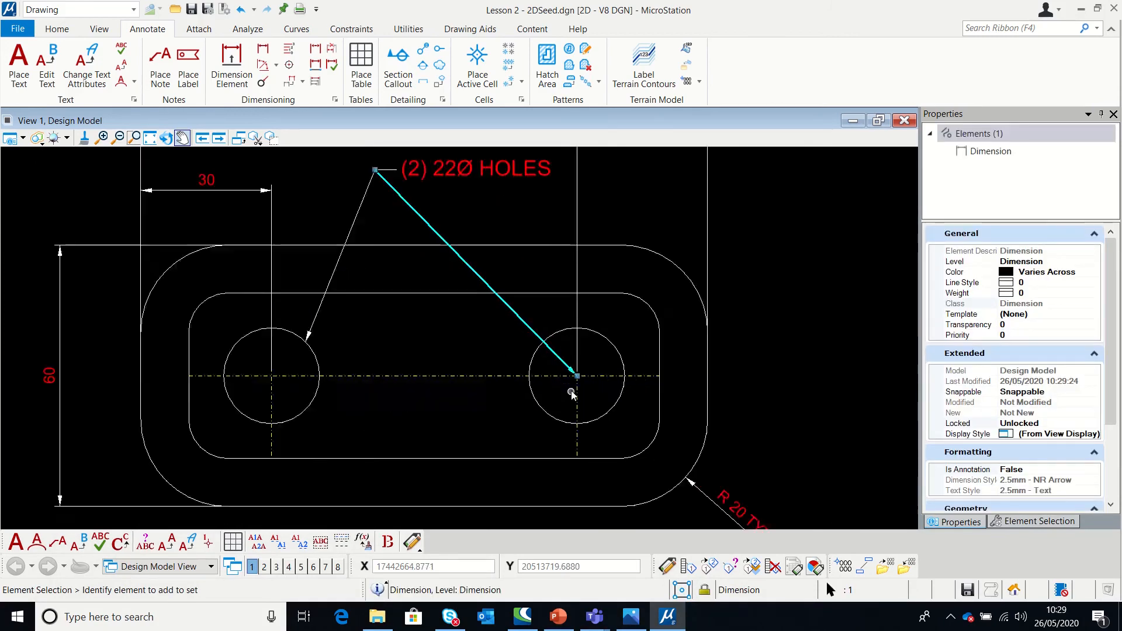
scroll(572, 393, up, 2)
click(581, 365)
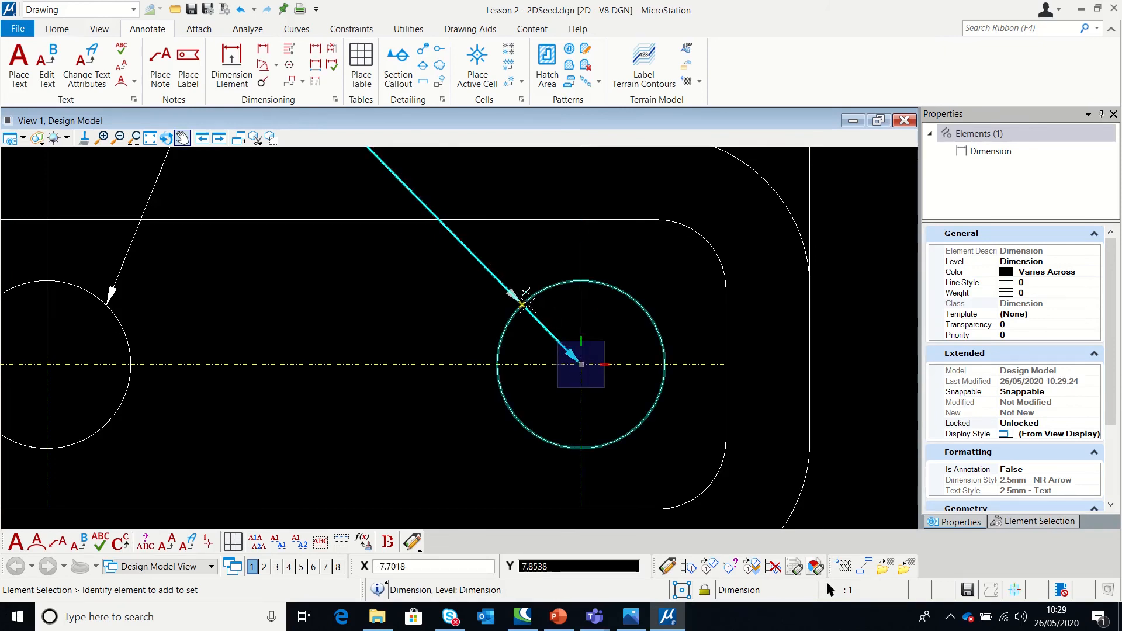
click(531, 308)
scroll(532, 310, down, 5)
click(623, 280)
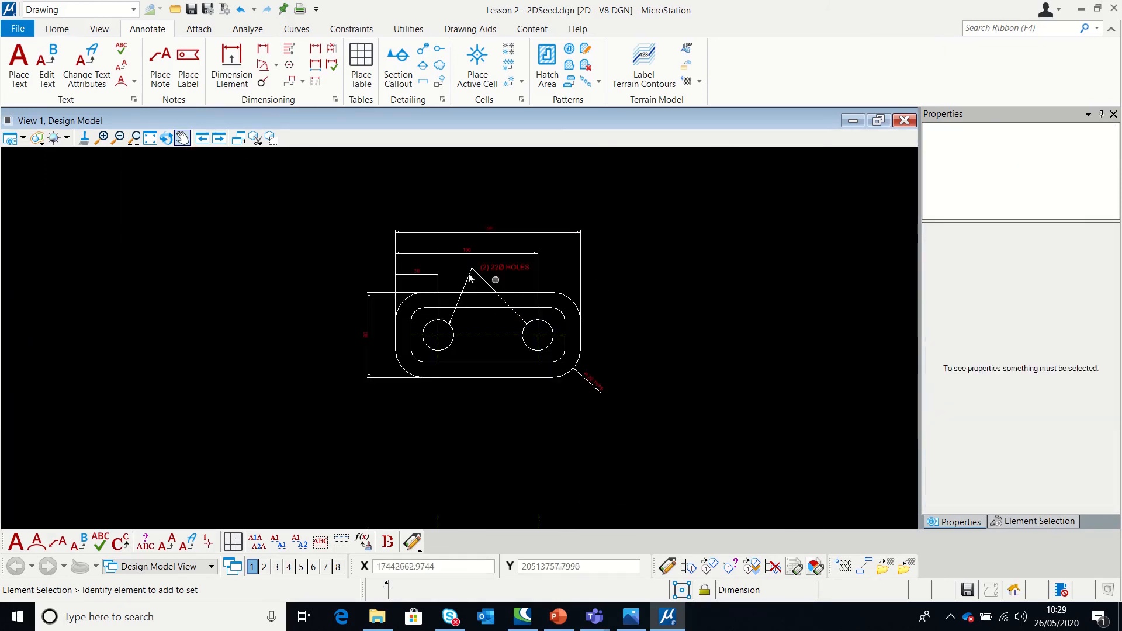
Check the note in the Lesson 2 tutorial image, then write a new 3.5 mm note reading REFERENCE TO BE HANDMARK USING 6mm NUMERALS.
scroll(394, 268, down, 2)
scroll(444, 371, up, 2)
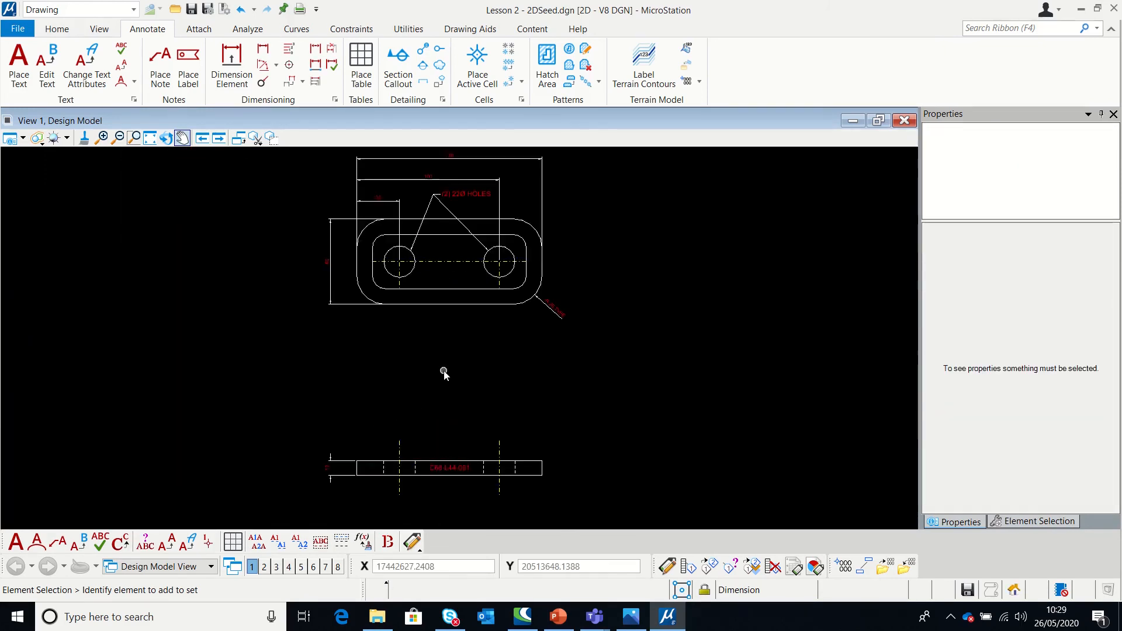
click(639, 621)
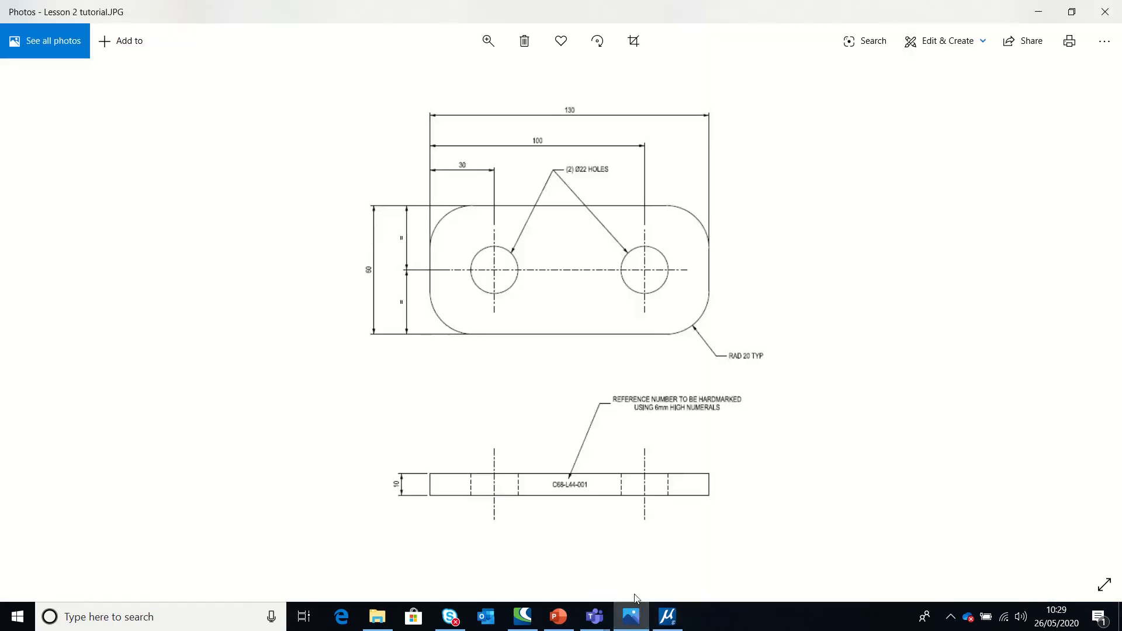
key(alt+Tab)
click(157, 61)
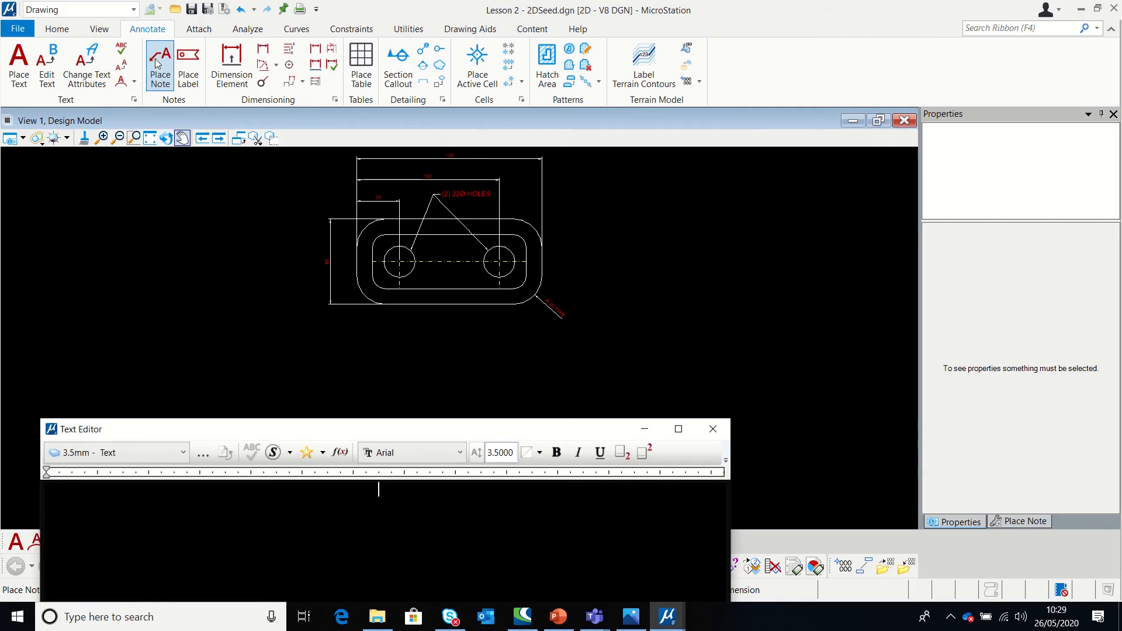
text(REFEREMCE TO BE HANDMARK USING 6mm NUMERALS)
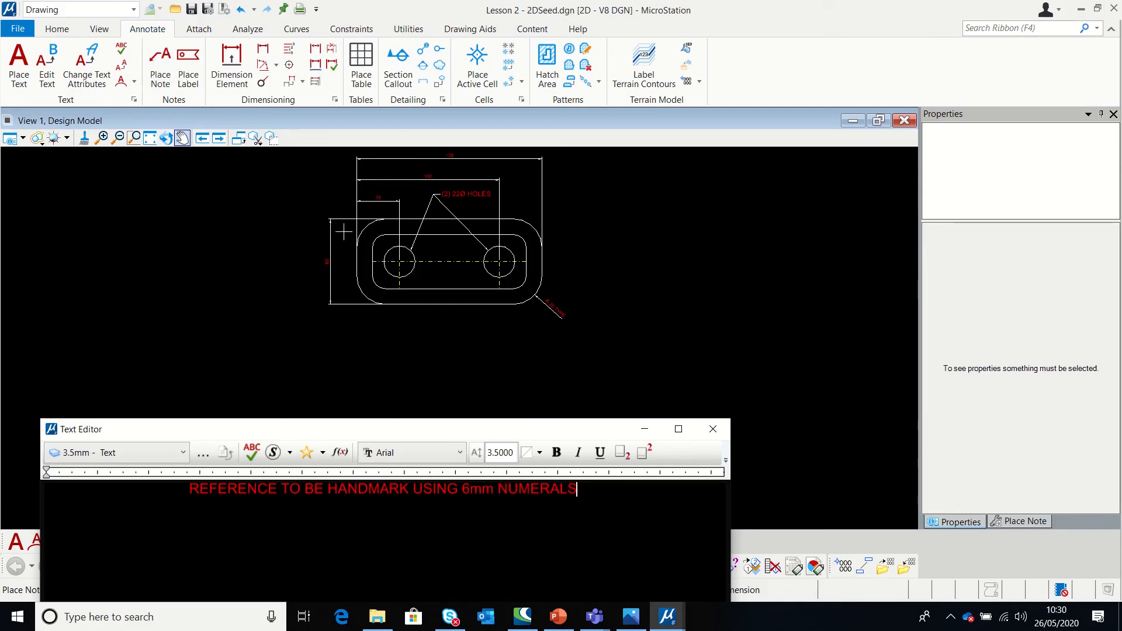
Place the reference note above the side view, with its leader pointing to the C68-L44-001 text.
scroll(418, 304, down, 6)
scroll(434, 339, up, 10)
scroll(330, 296, down, 5)
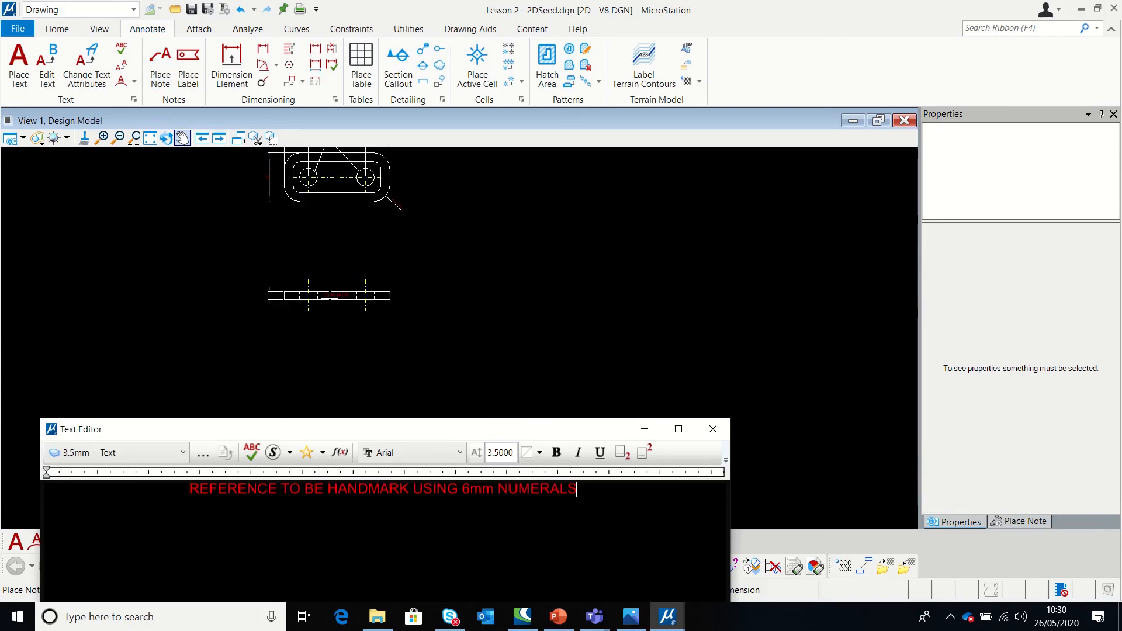
scroll(338, 290, up, 3)
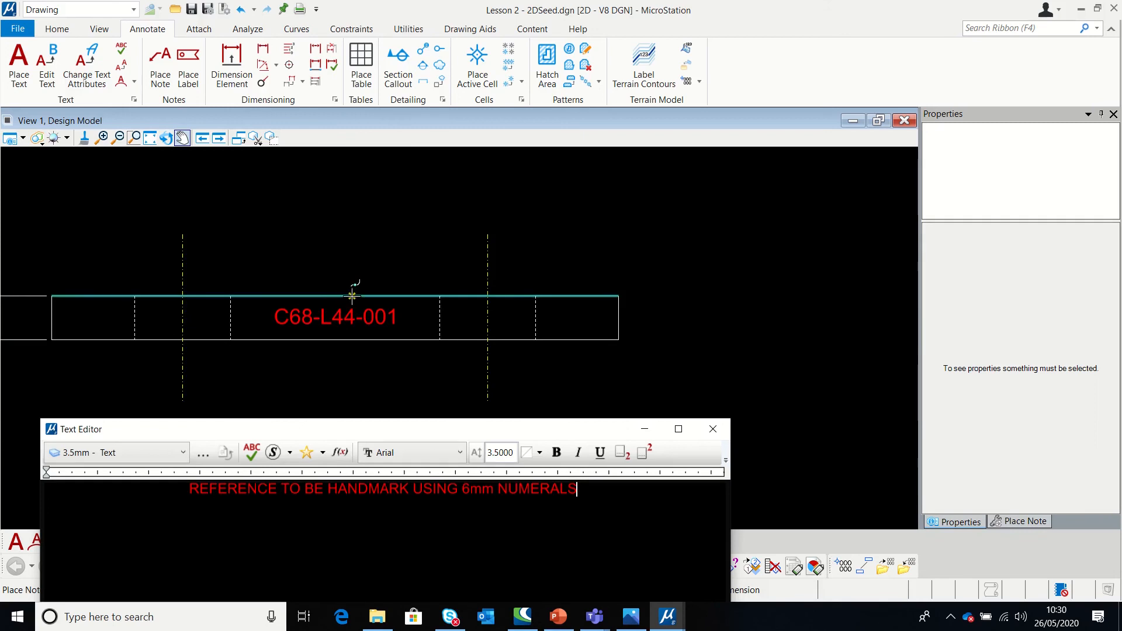
scroll(339, 286, down, 2)
click(343, 293)
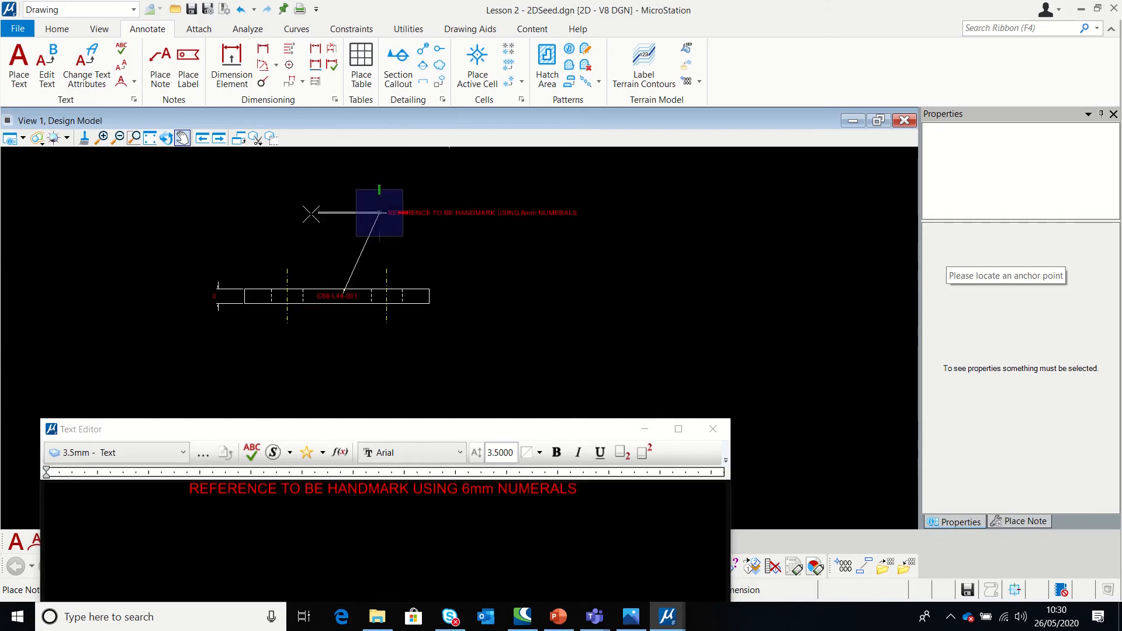
click(379, 213)
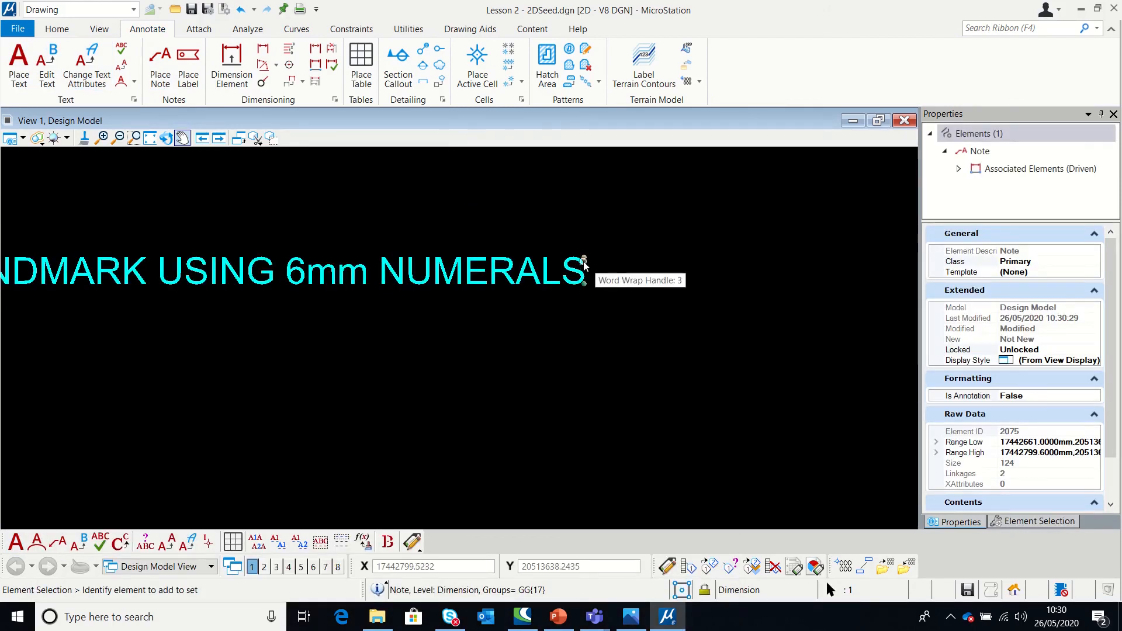
Narrow the reference note's word wrap so the text breaks onto a second line before USING.
click(584, 264)
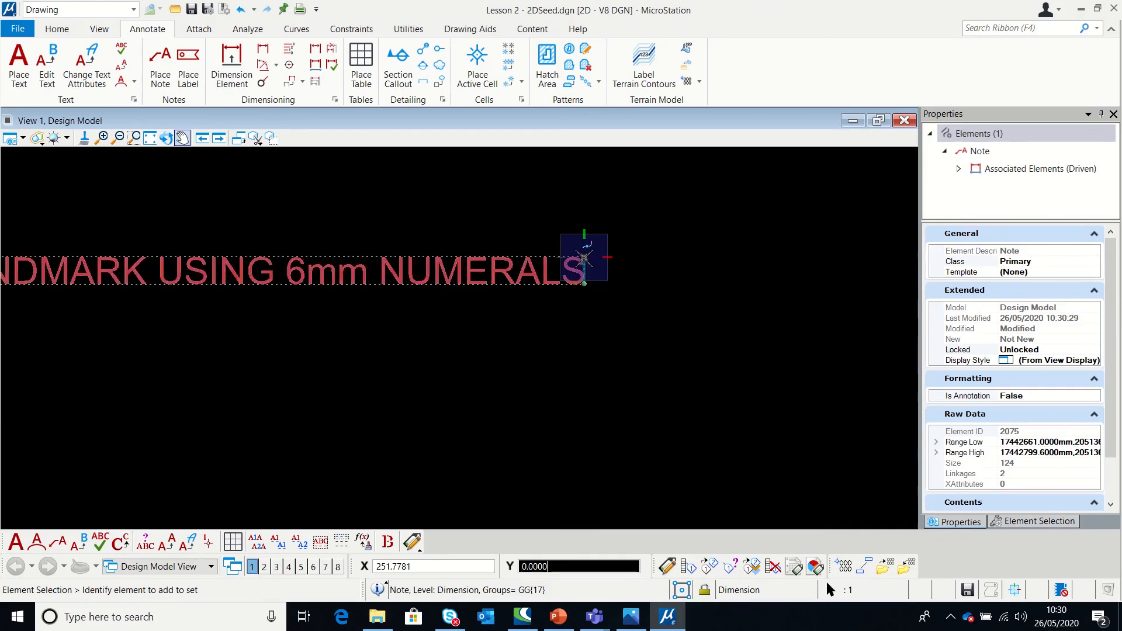
scroll(584, 263, down, 3)
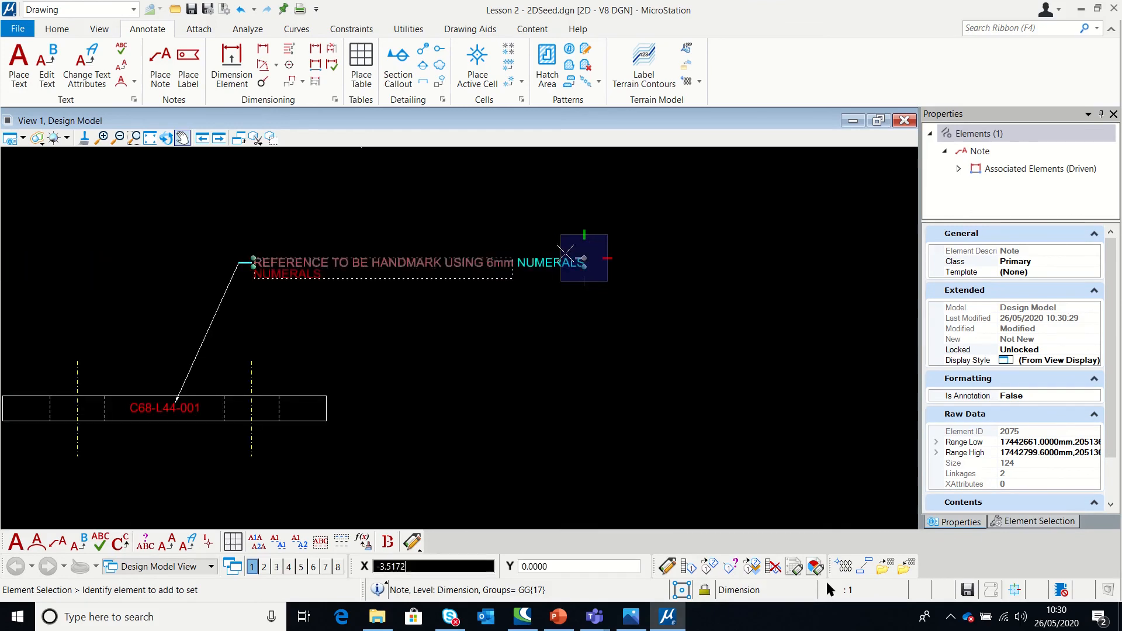
click(465, 250)
click(560, 304)
scroll(526, 281, down, 4)
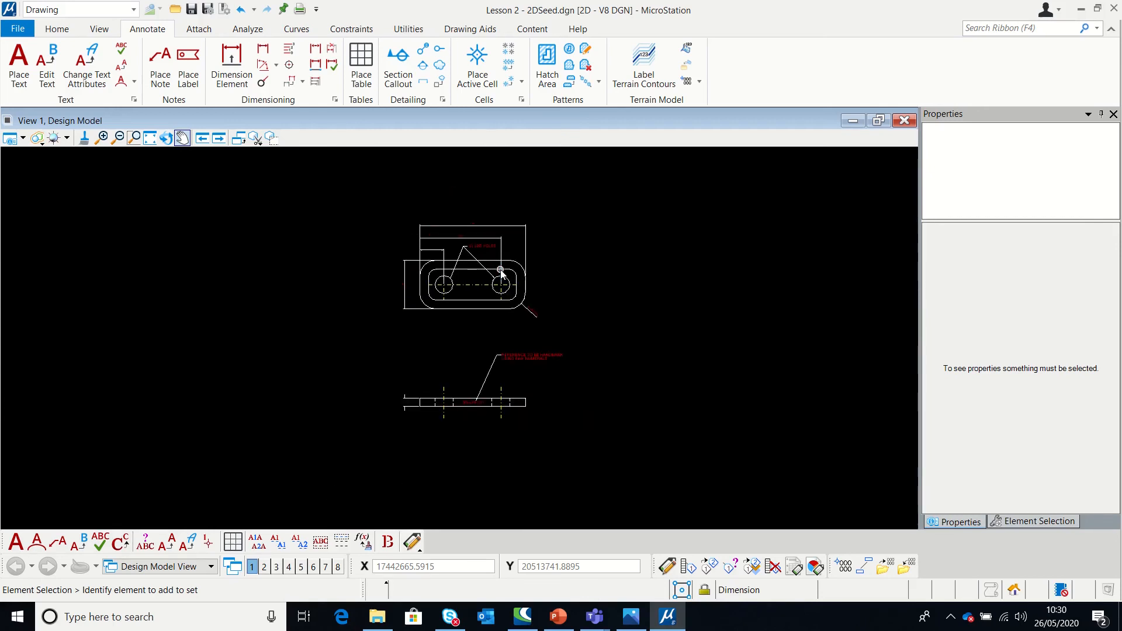
Turn off the display of Constructions in View 1 to hide the plate's inner construction outline.
scroll(501, 272, up, 2)
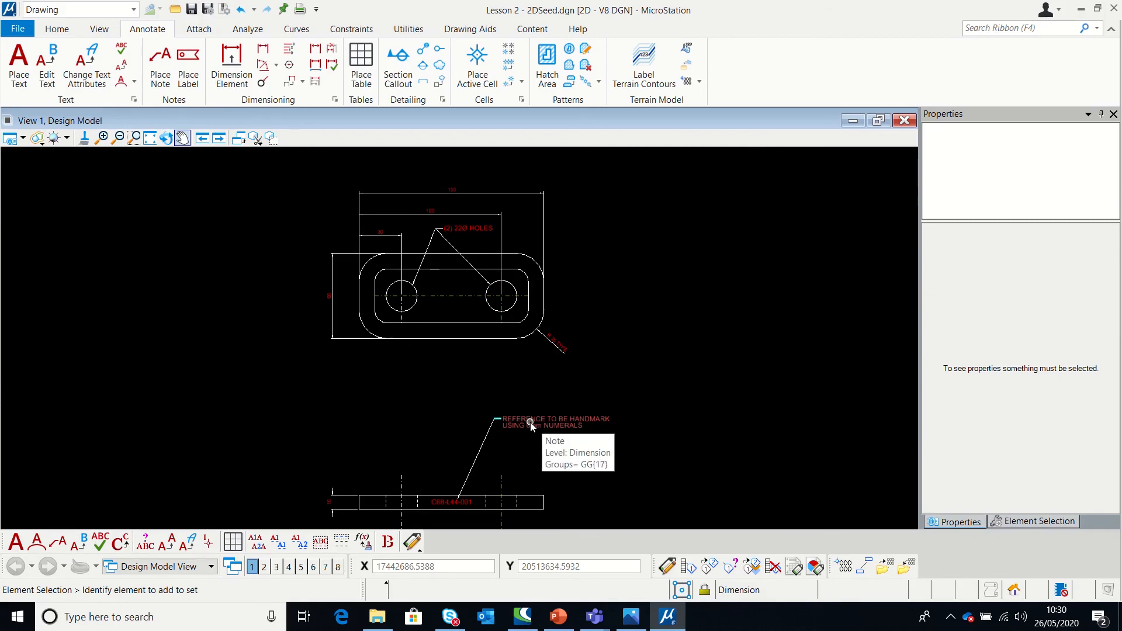
click(24, 140)
click(17, 346)
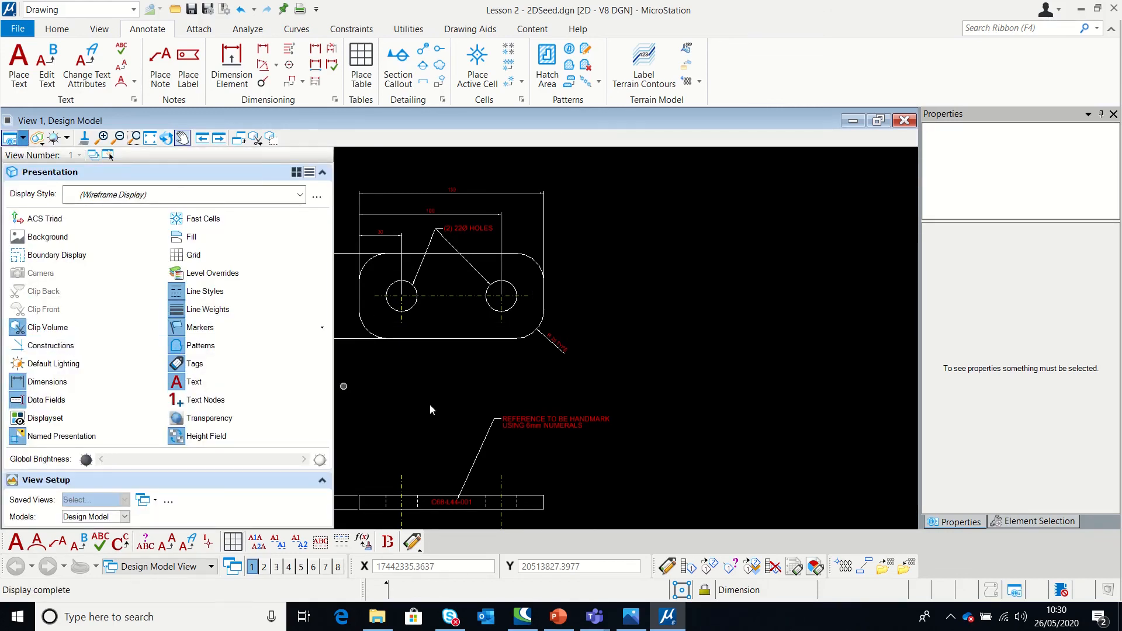
click(712, 358)
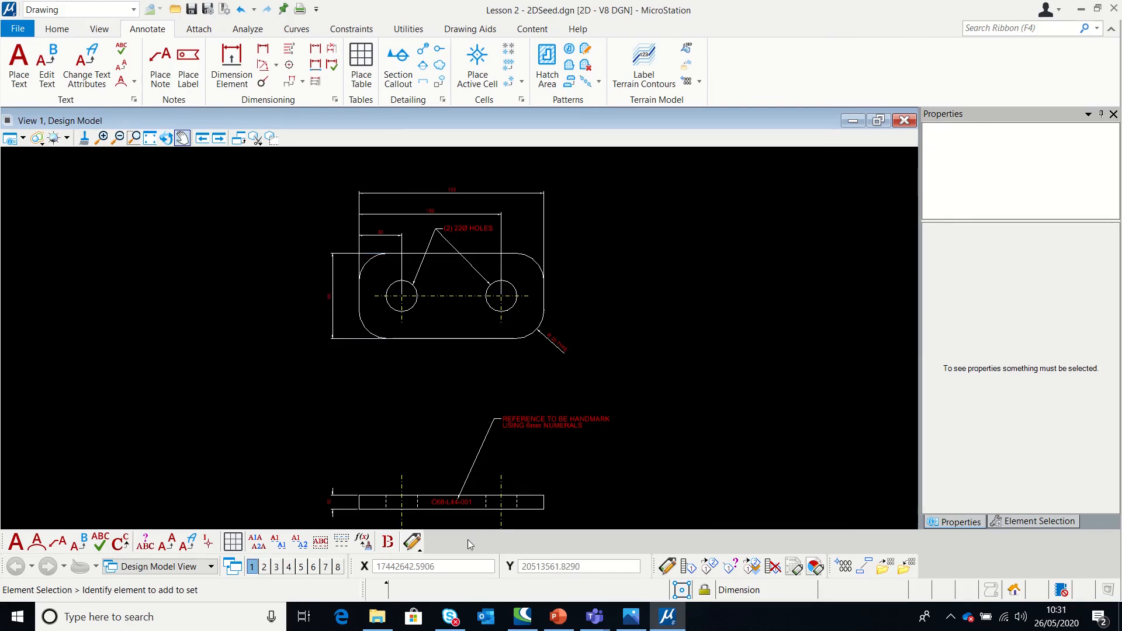
scroll(418, 526, up, 2)
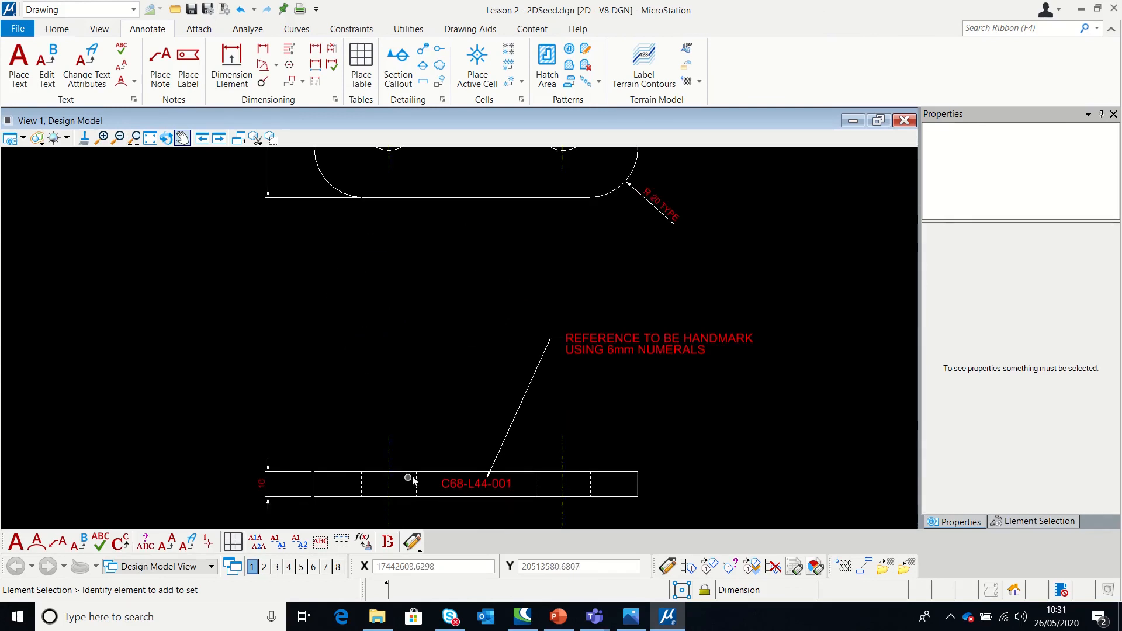
Move the C68-L44-001 text inside the side view to the Texts level.
click(456, 488)
click(1075, 262)
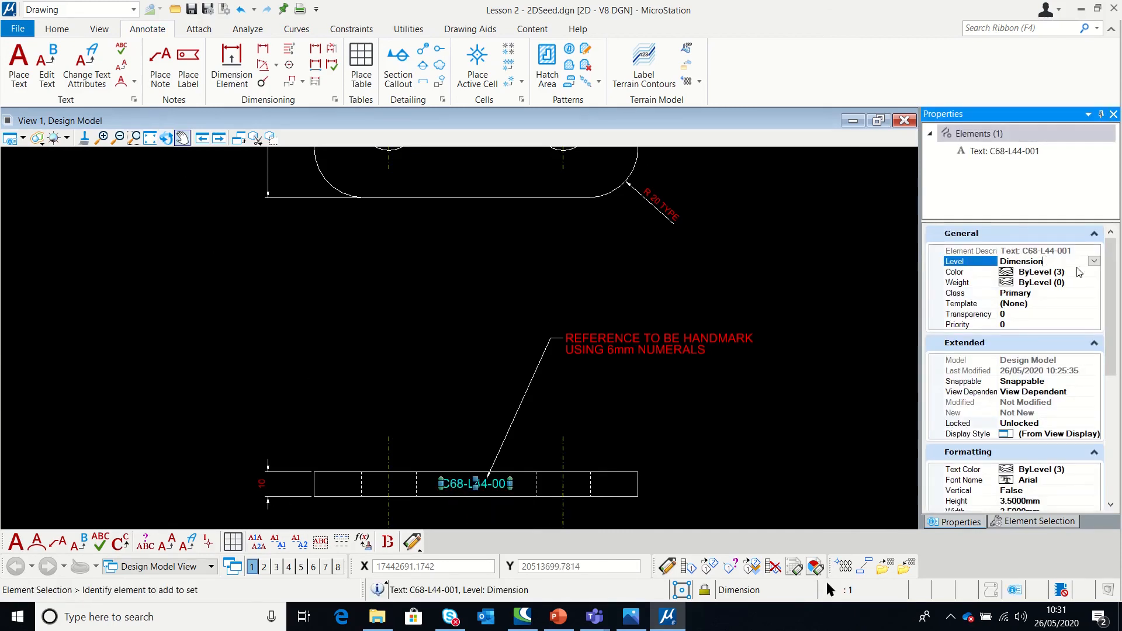
click(1094, 262)
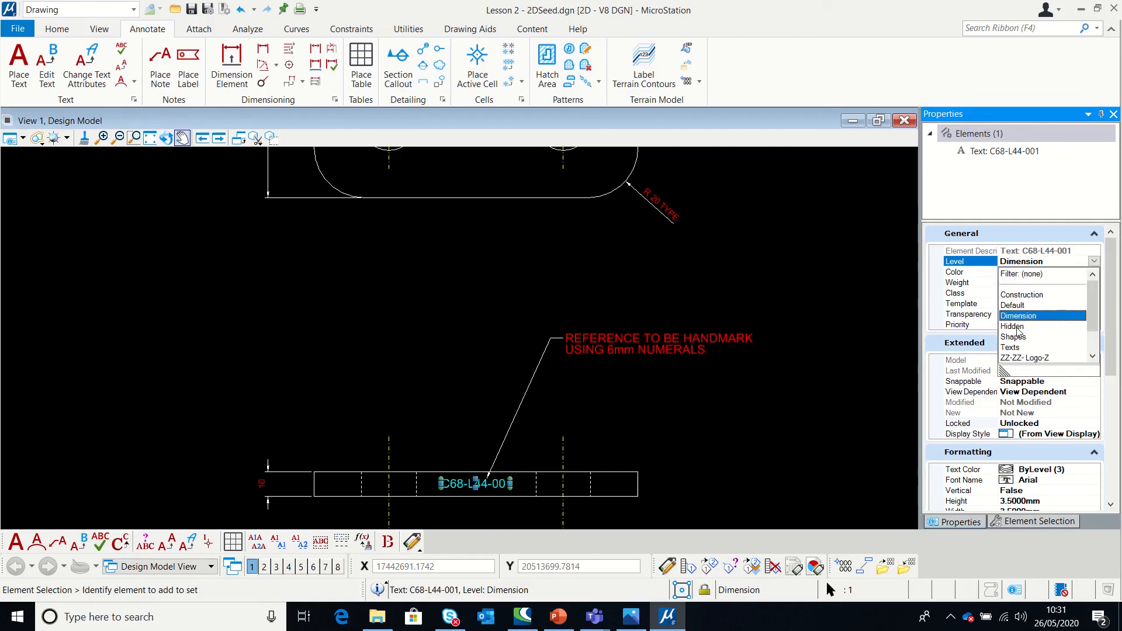
click(1011, 348)
click(609, 500)
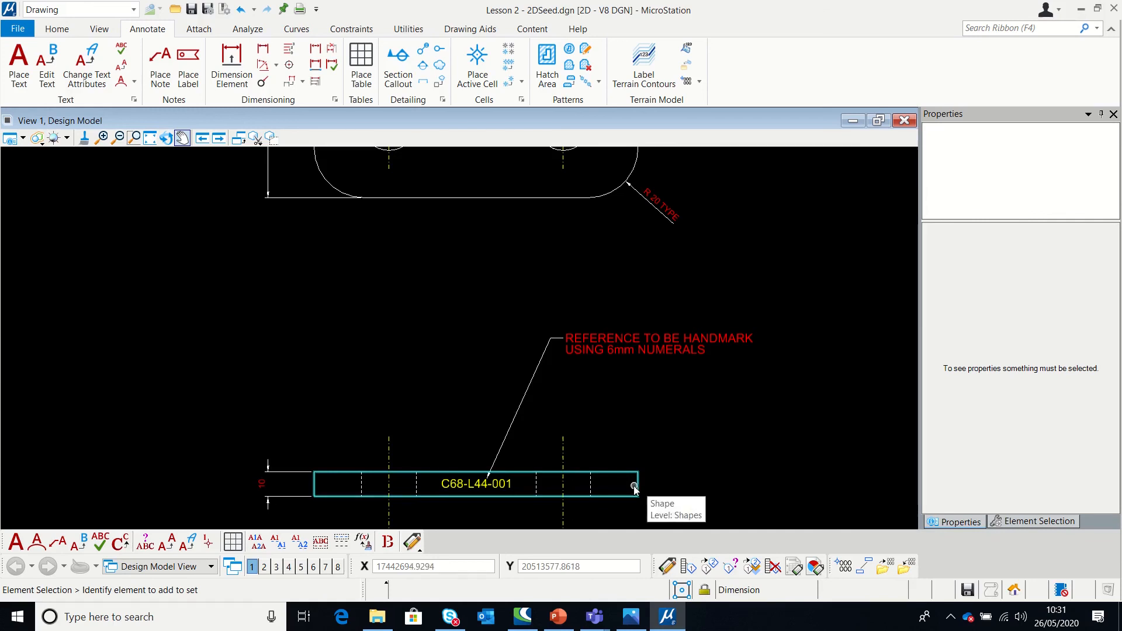
Move the arcs and line strings of the plate's rounded outer outline to the Shapes level.
scroll(635, 489, down, 2)
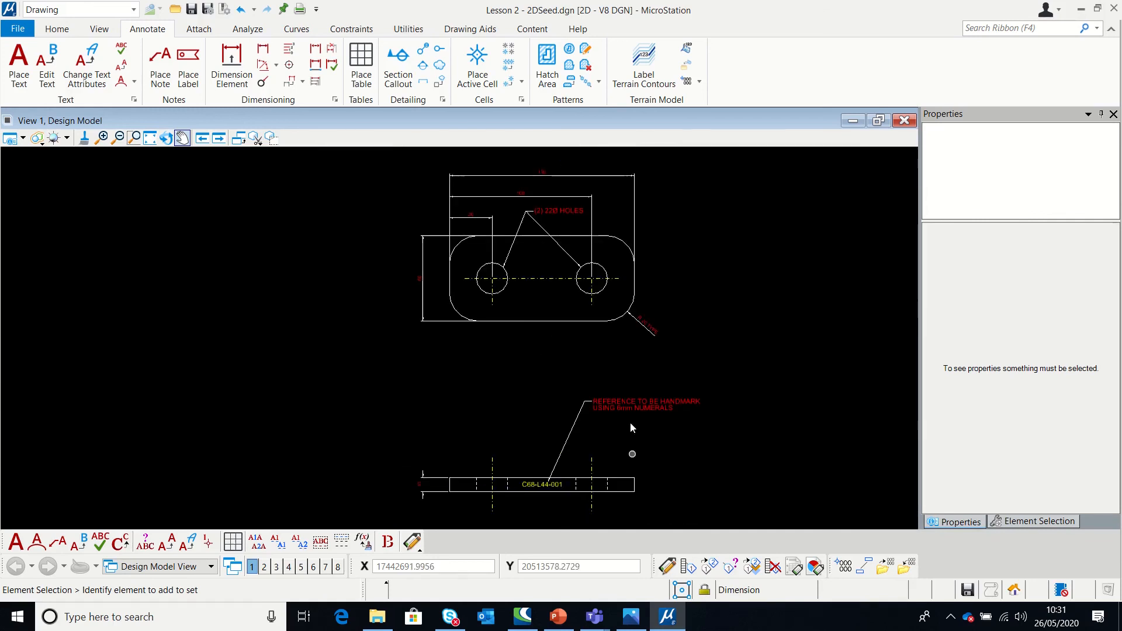
click(577, 321)
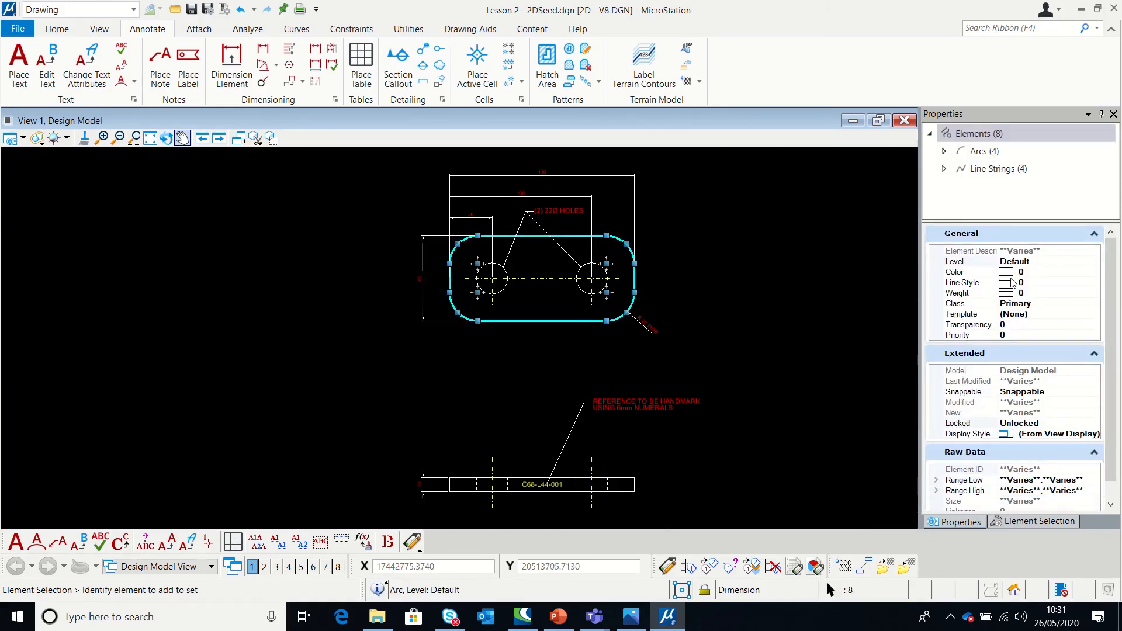
click(1037, 263)
click(1094, 263)
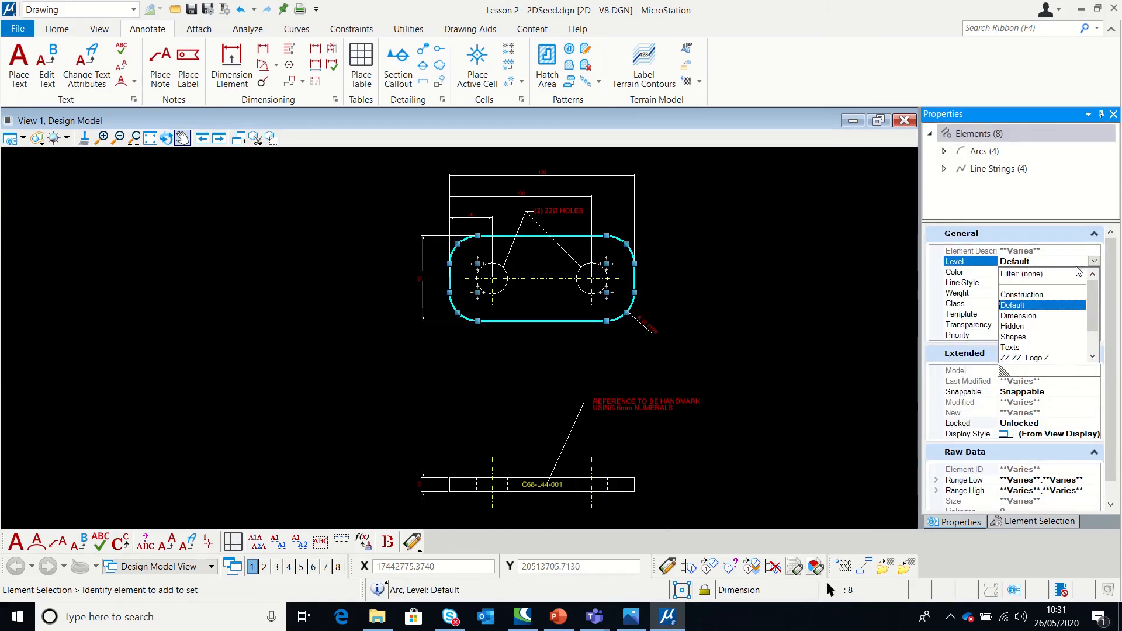
click(1014, 337)
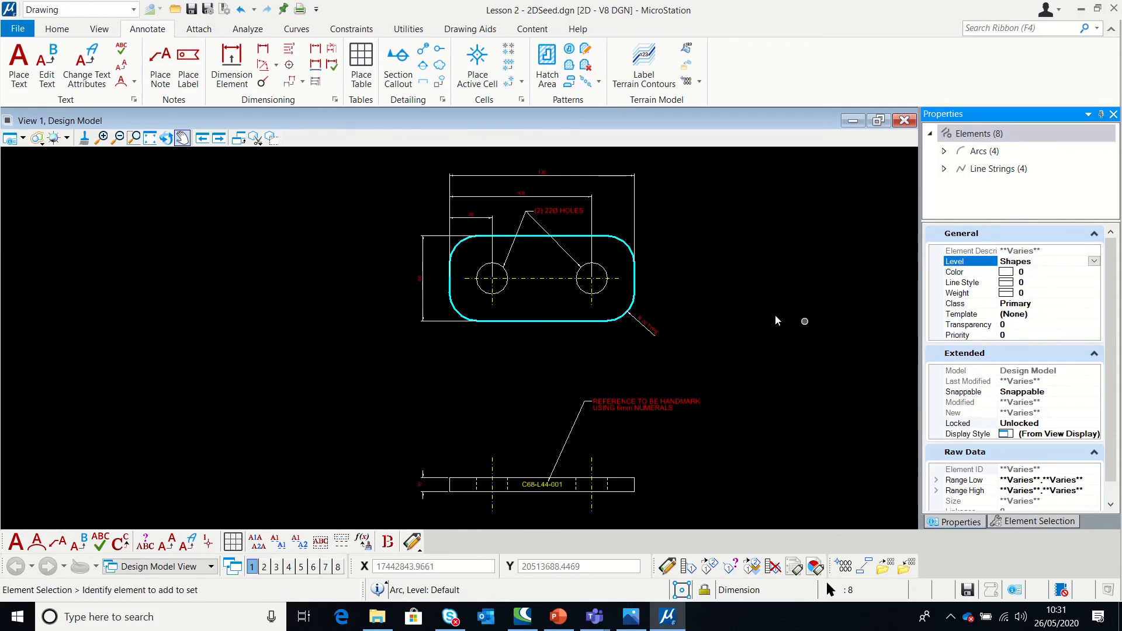
click(763, 314)
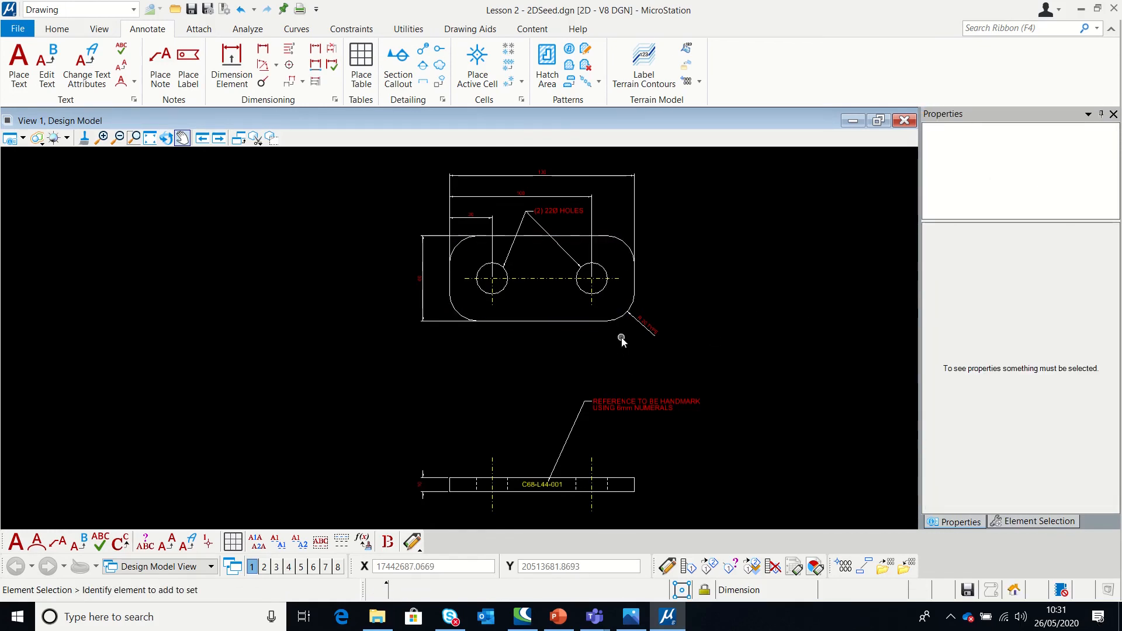